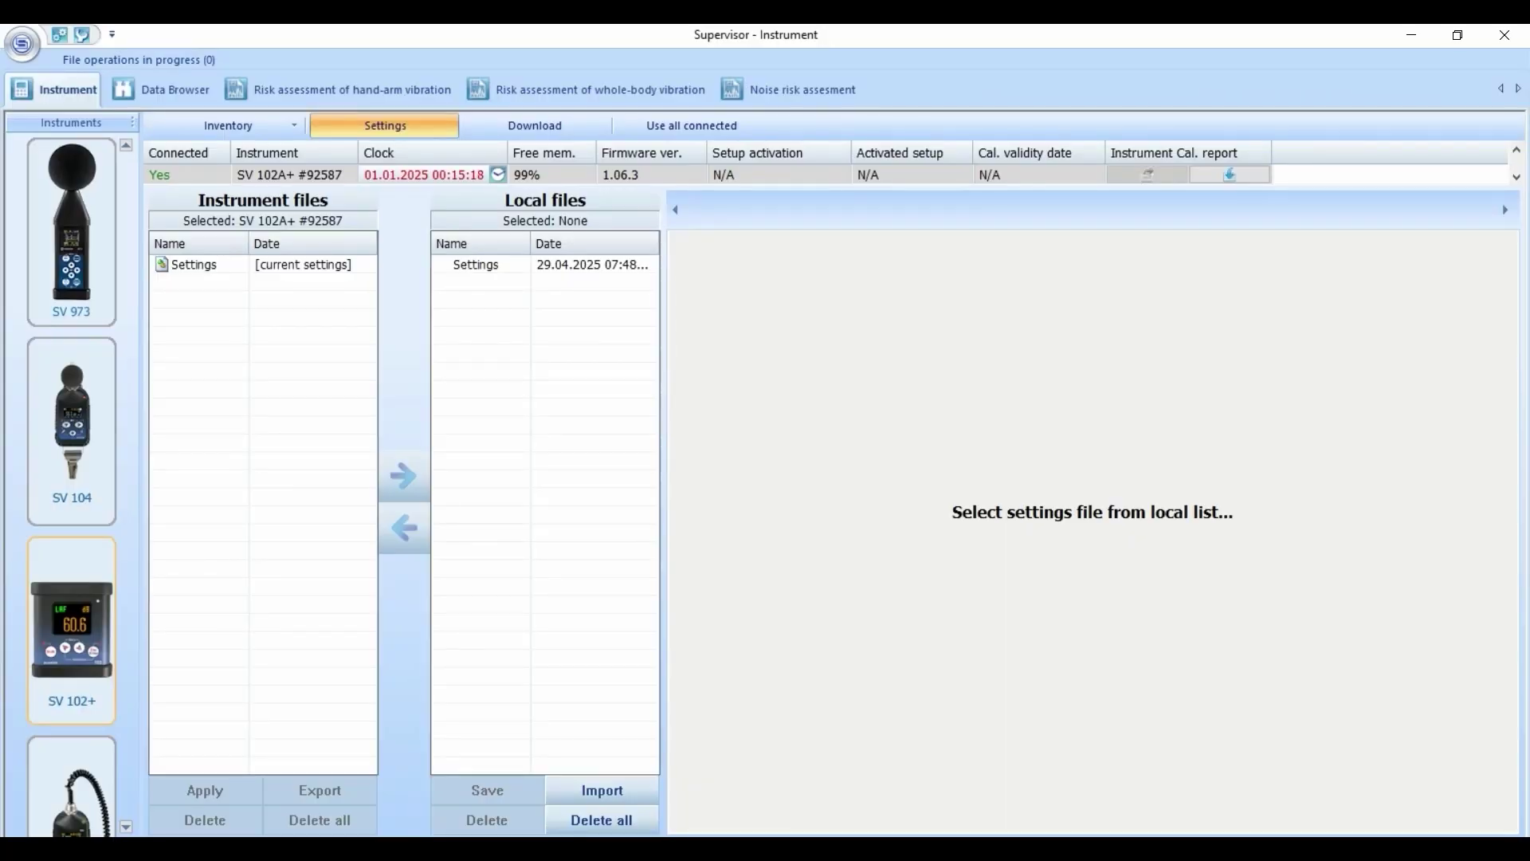
Sync the SV 102A+ clock, confirm 'Clock updated', and open the local Settings file.
{"action": "left_click", "coordinate": [496, 175]}
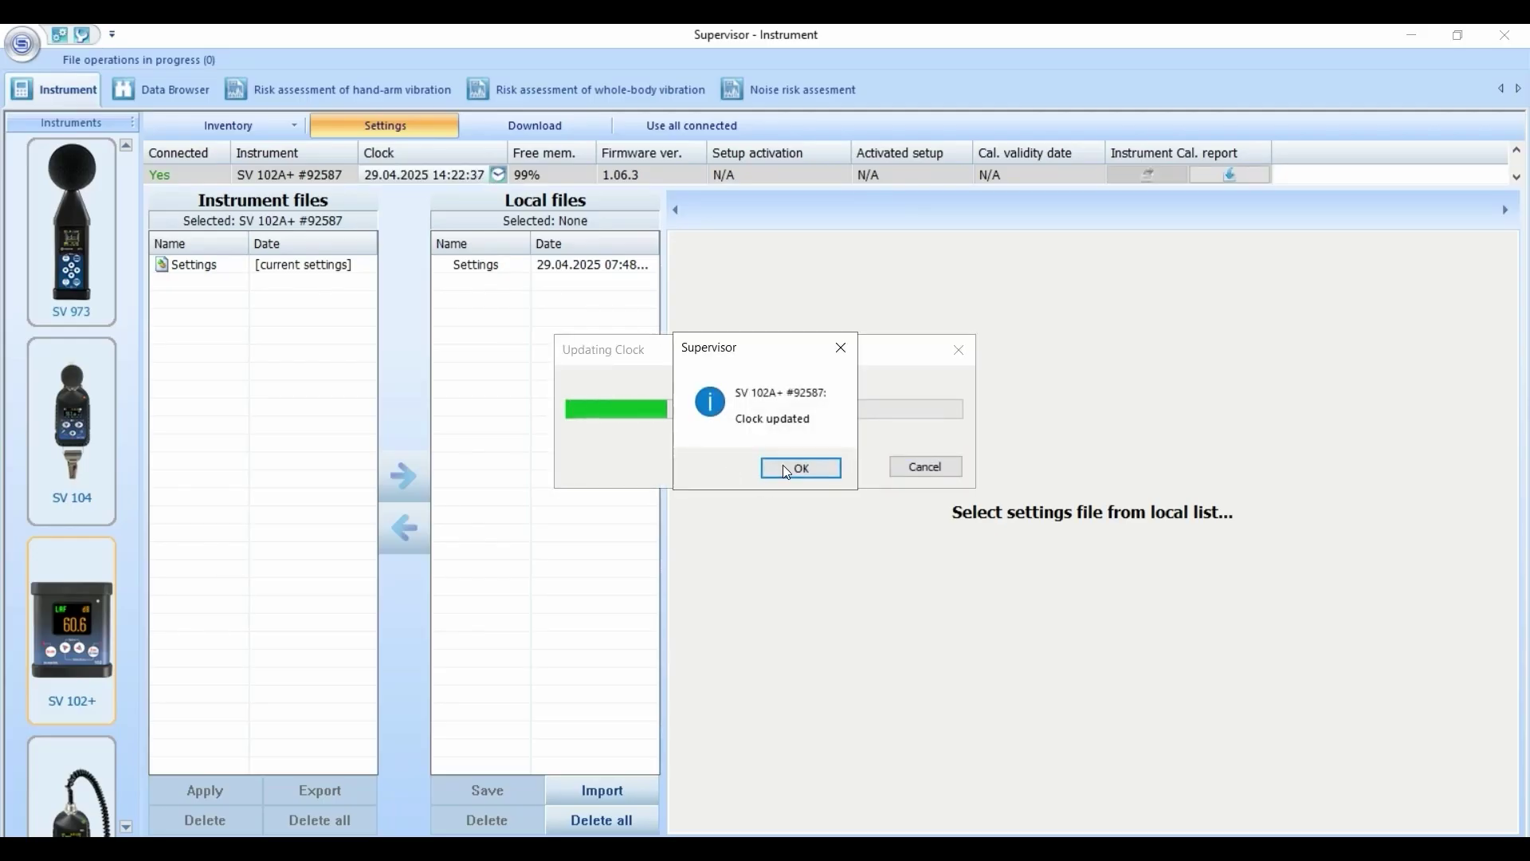
{"action": "left_click", "coordinate": [786, 466]}
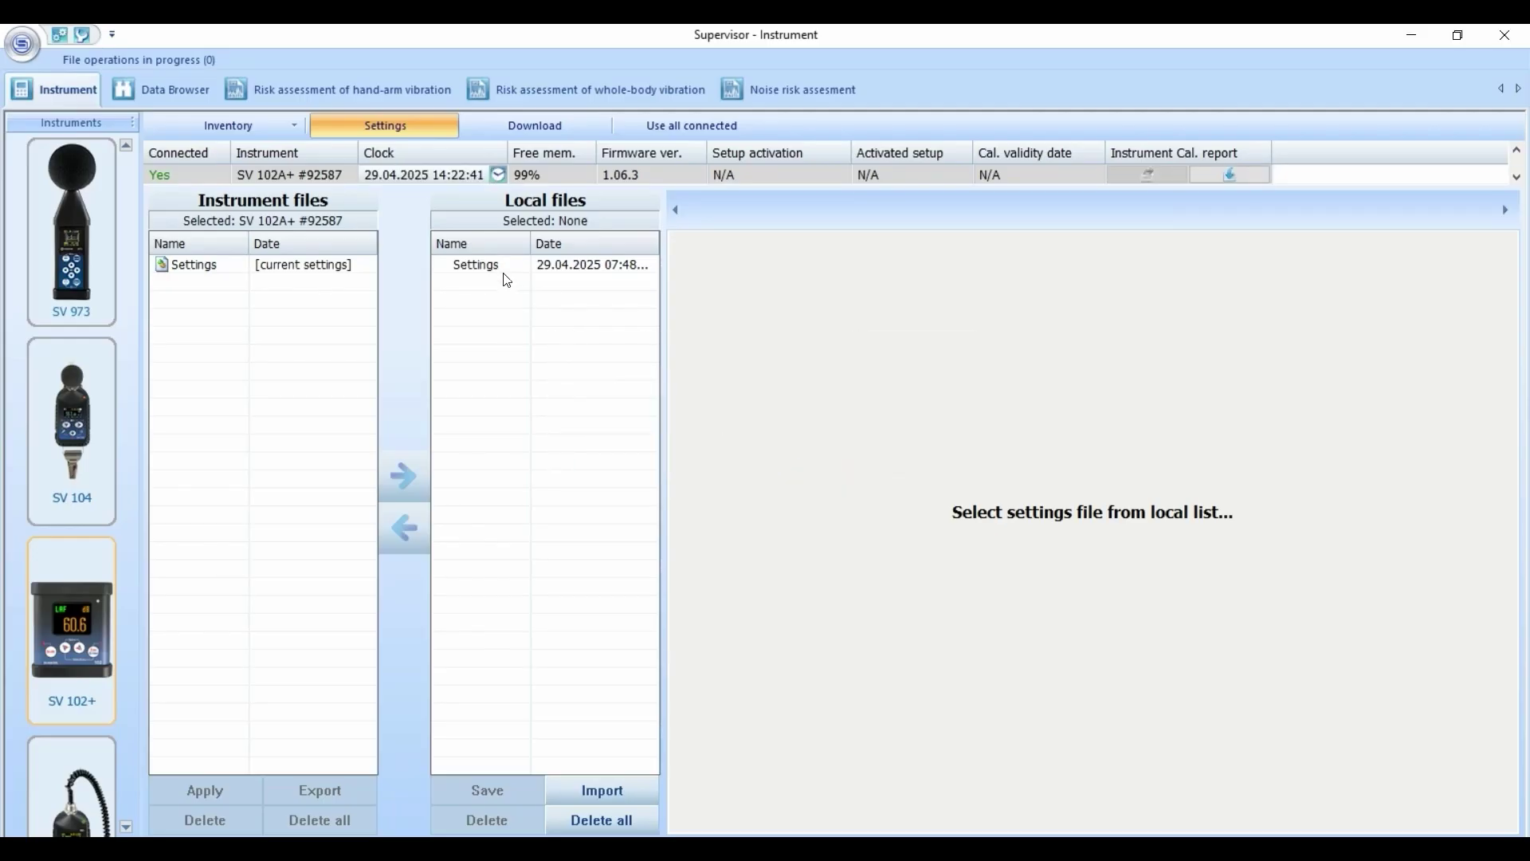
{"action": "left_click", "coordinate": [478, 265]}
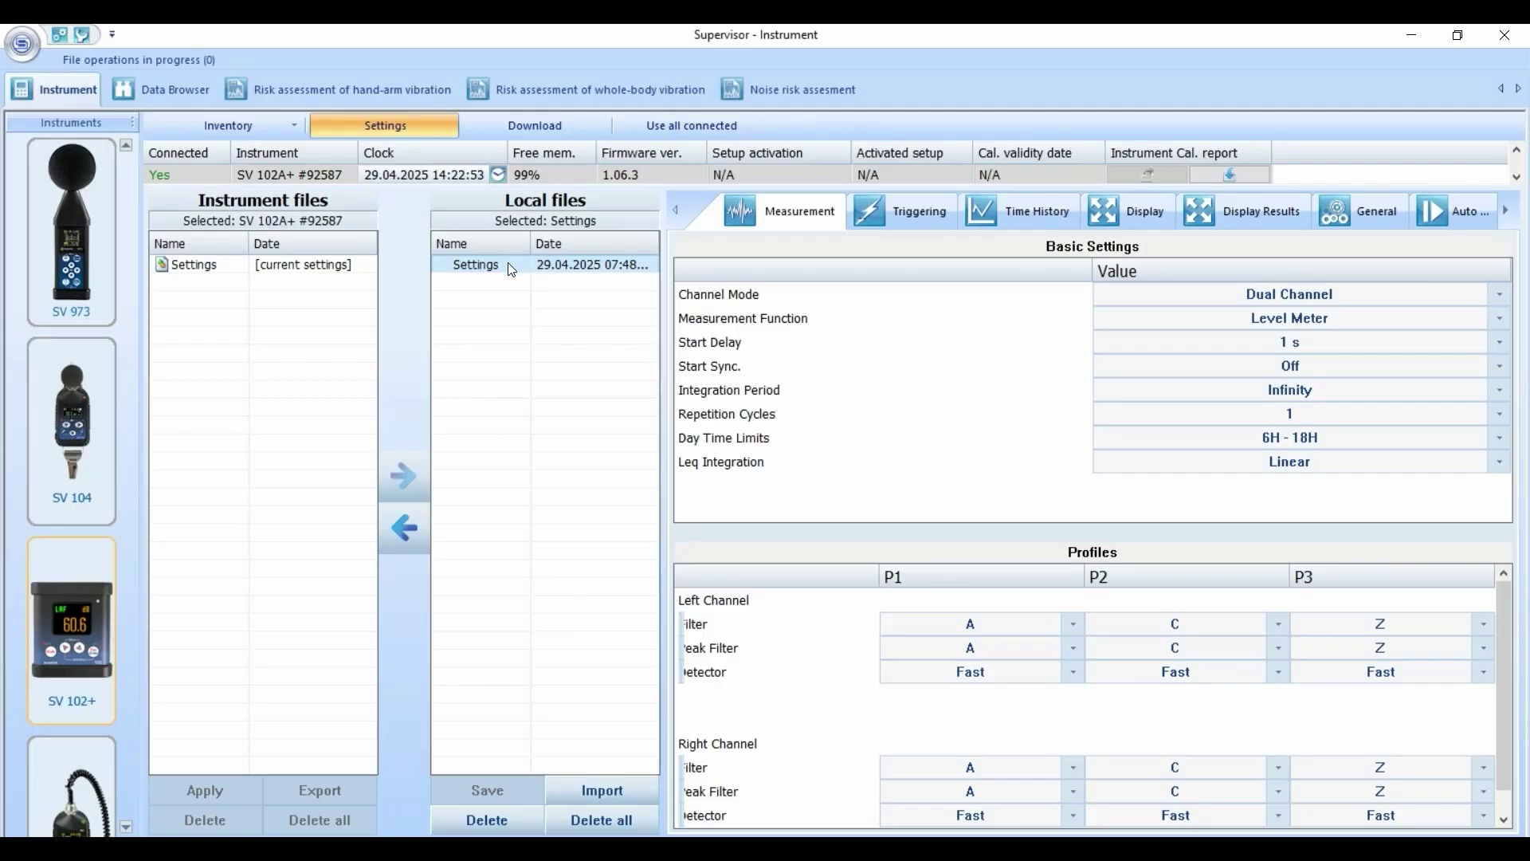
{"action": "left_click", "coordinate": [1501, 296]}
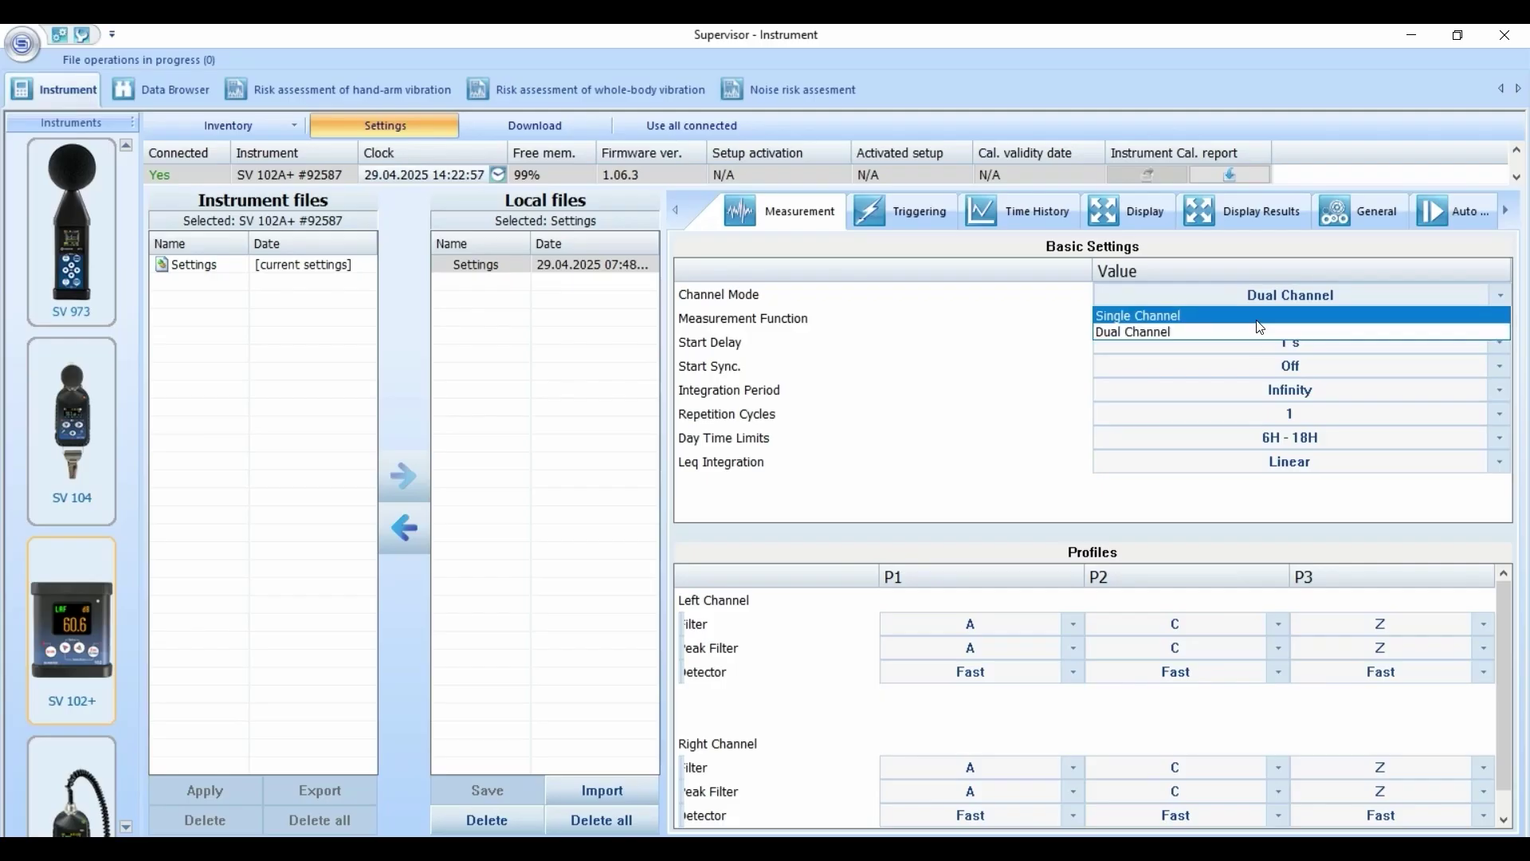
Set the measurement to Single Channel mode with the Dosimeter function.
{"action": "left_click", "coordinate": [1259, 316]}
{"action": "left_click", "coordinate": [1501, 318]}
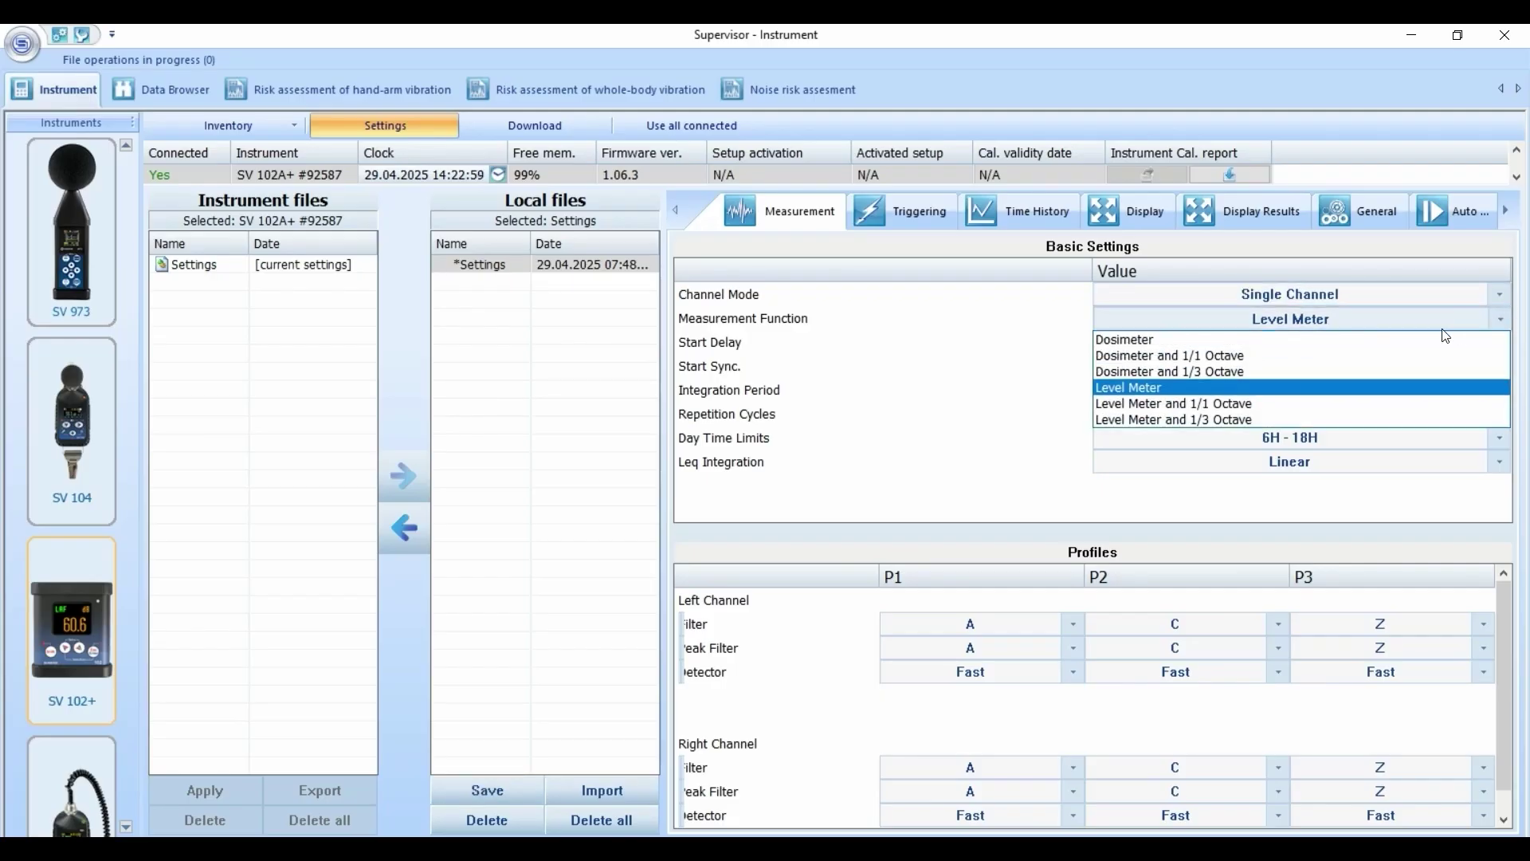
{"action": "left_click", "coordinate": [1174, 341]}
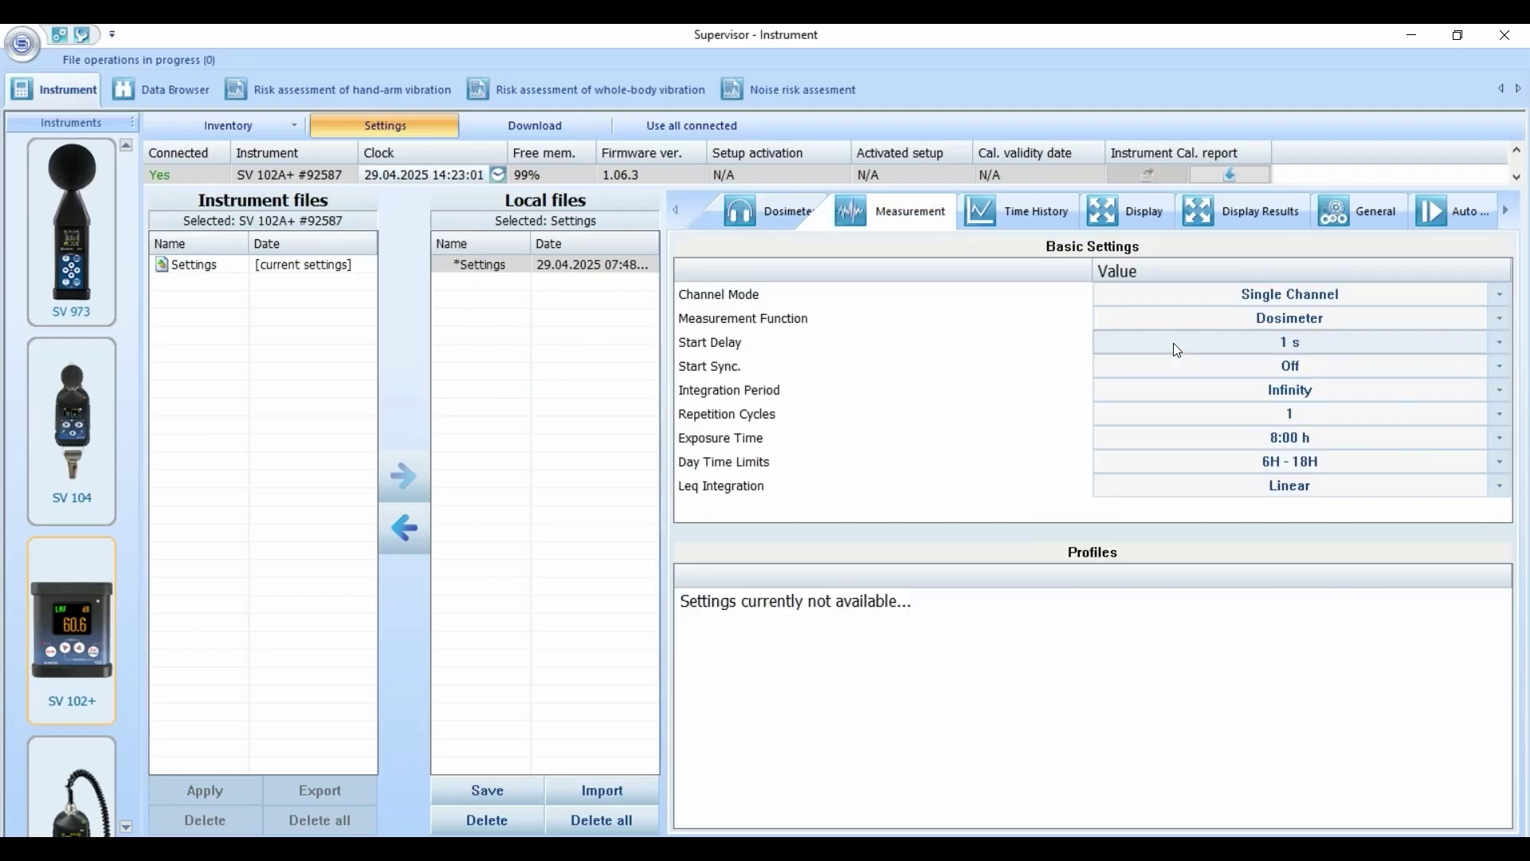
Keep start synchronisation Off and set the integration period to 1 h.
{"action": "left_click", "coordinate": [1499, 368]}
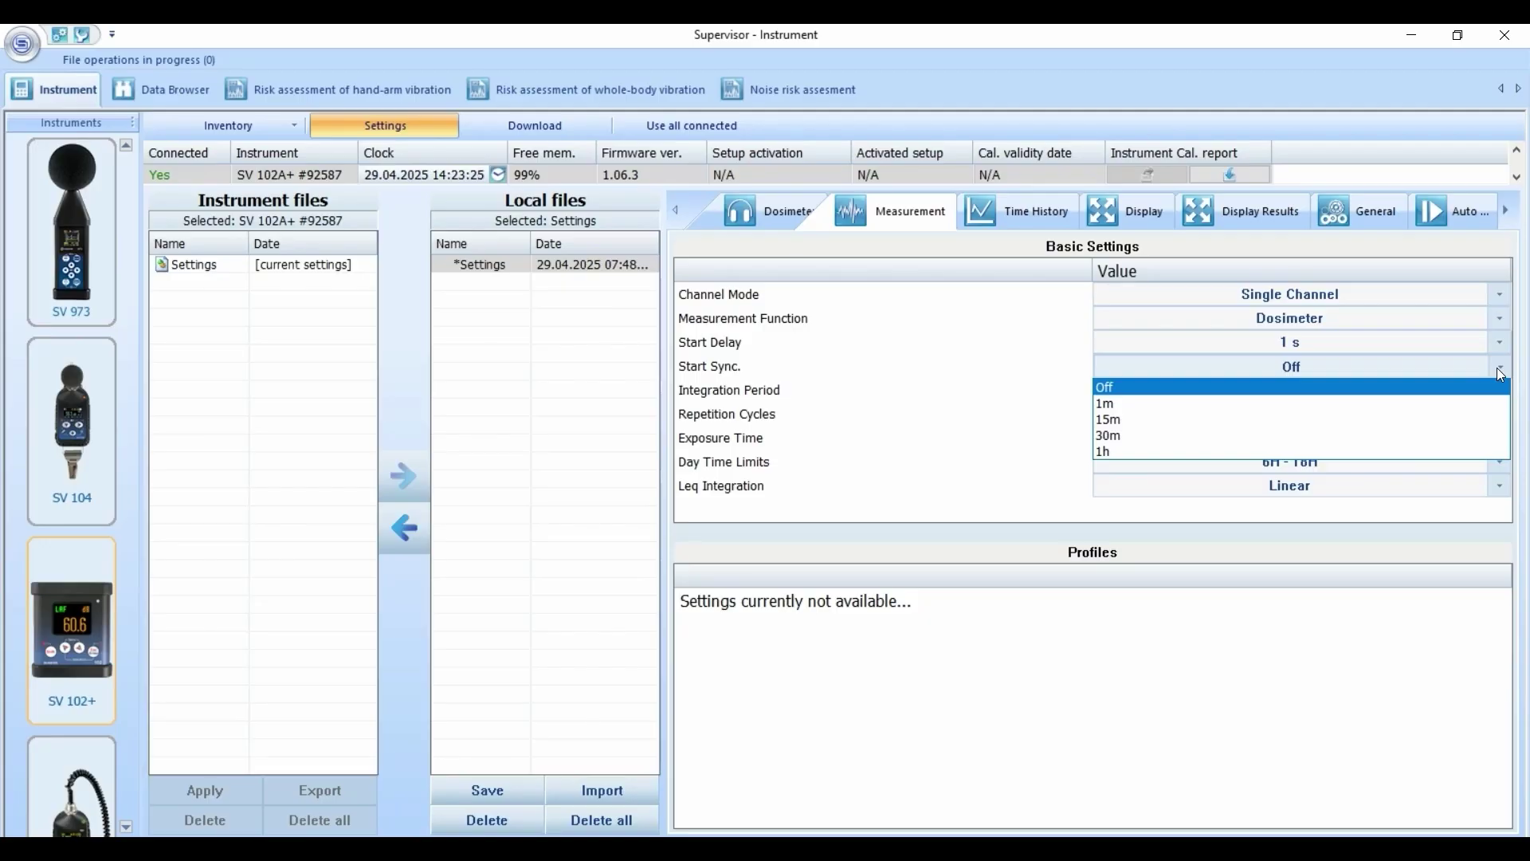
{"action": "left_click", "coordinate": [1499, 366]}
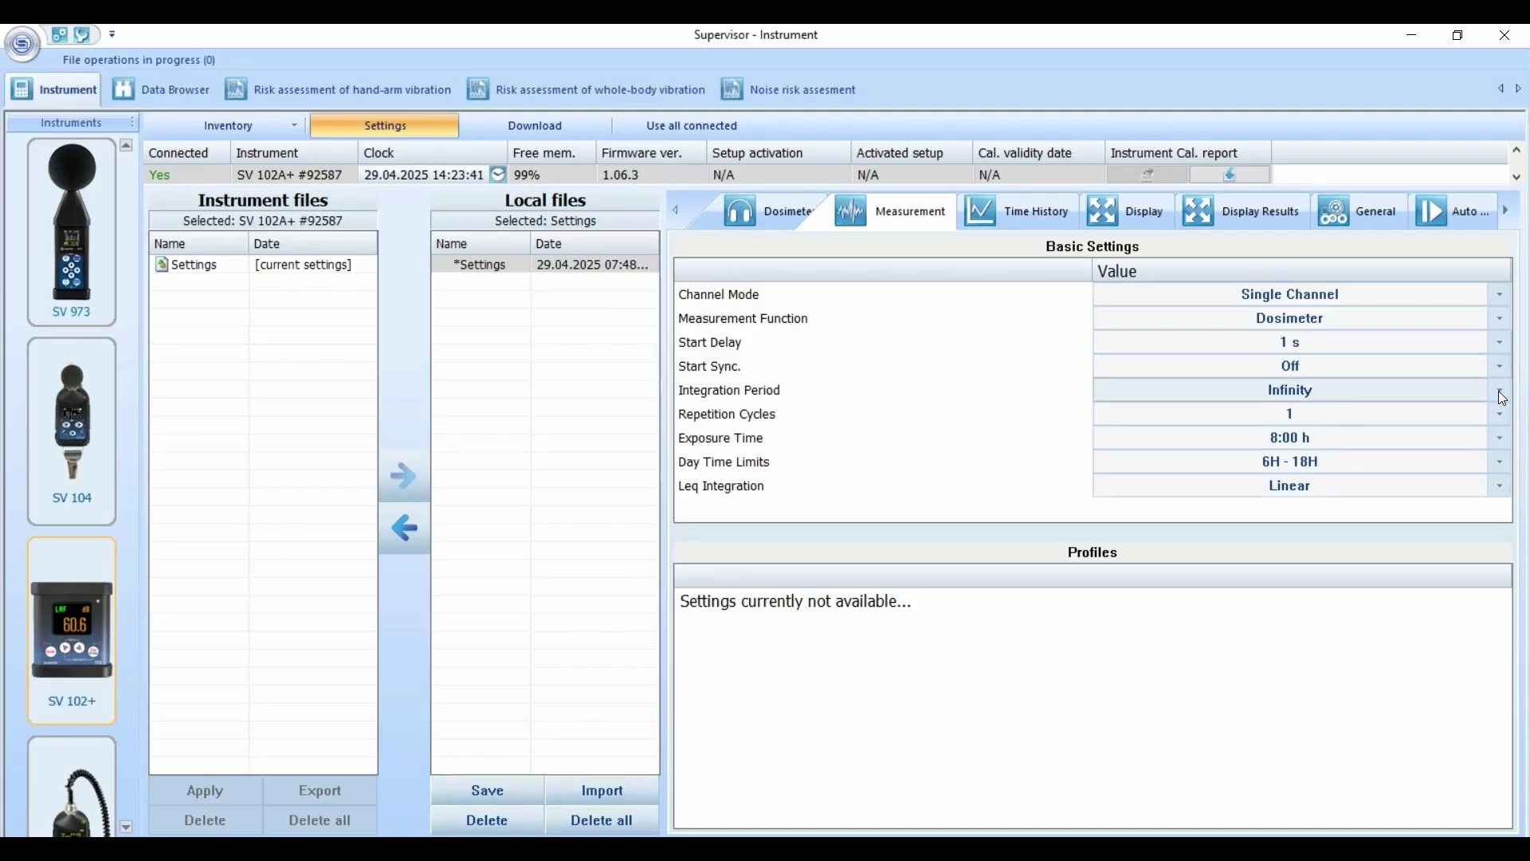
{"action": "left_click", "coordinate": [1501, 392]}
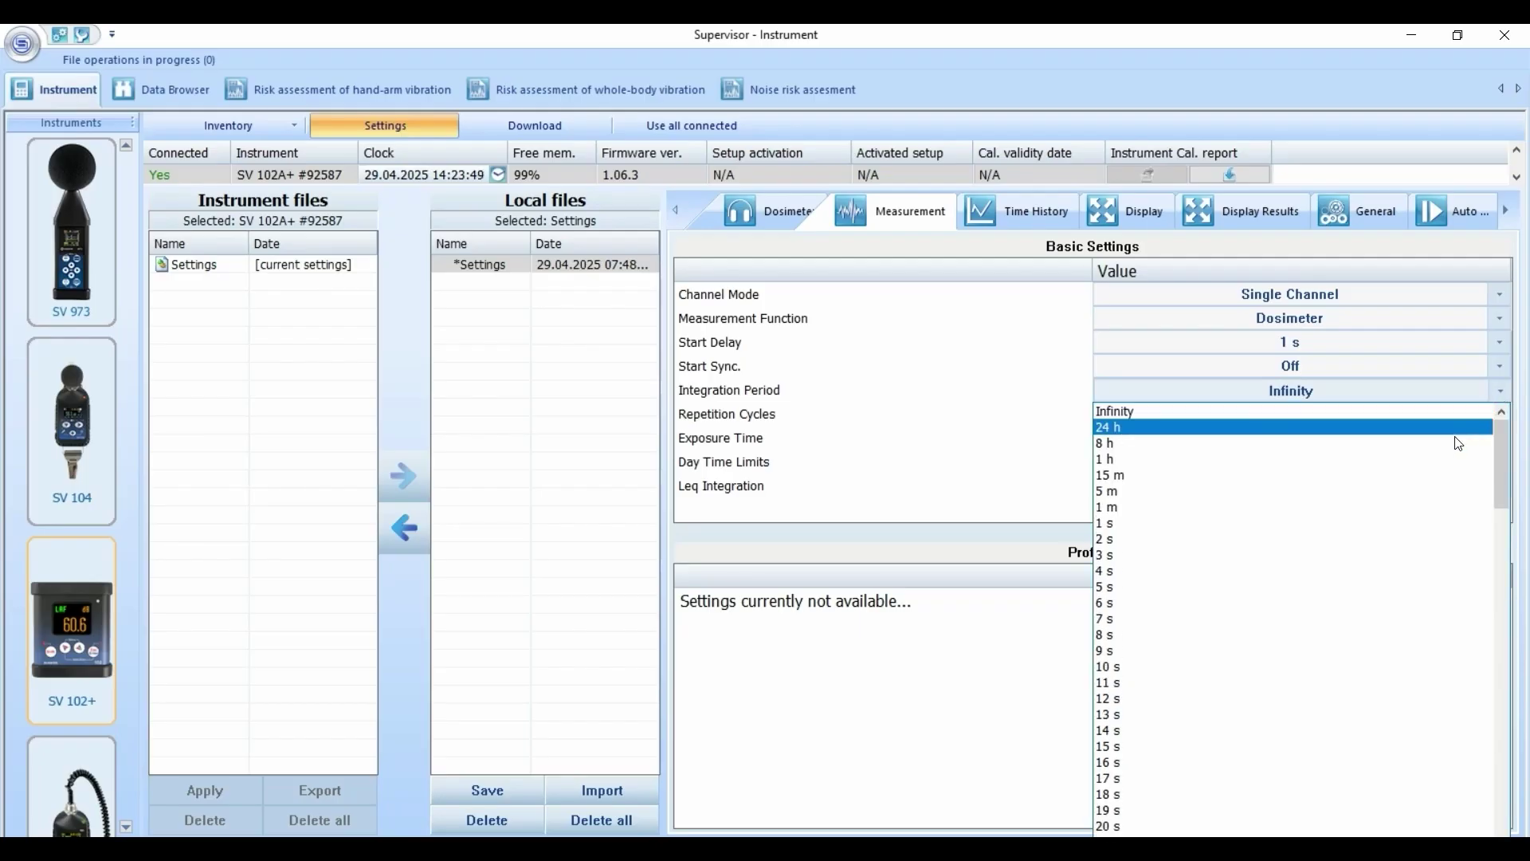
{"action": "left_click", "coordinate": [1258, 459]}
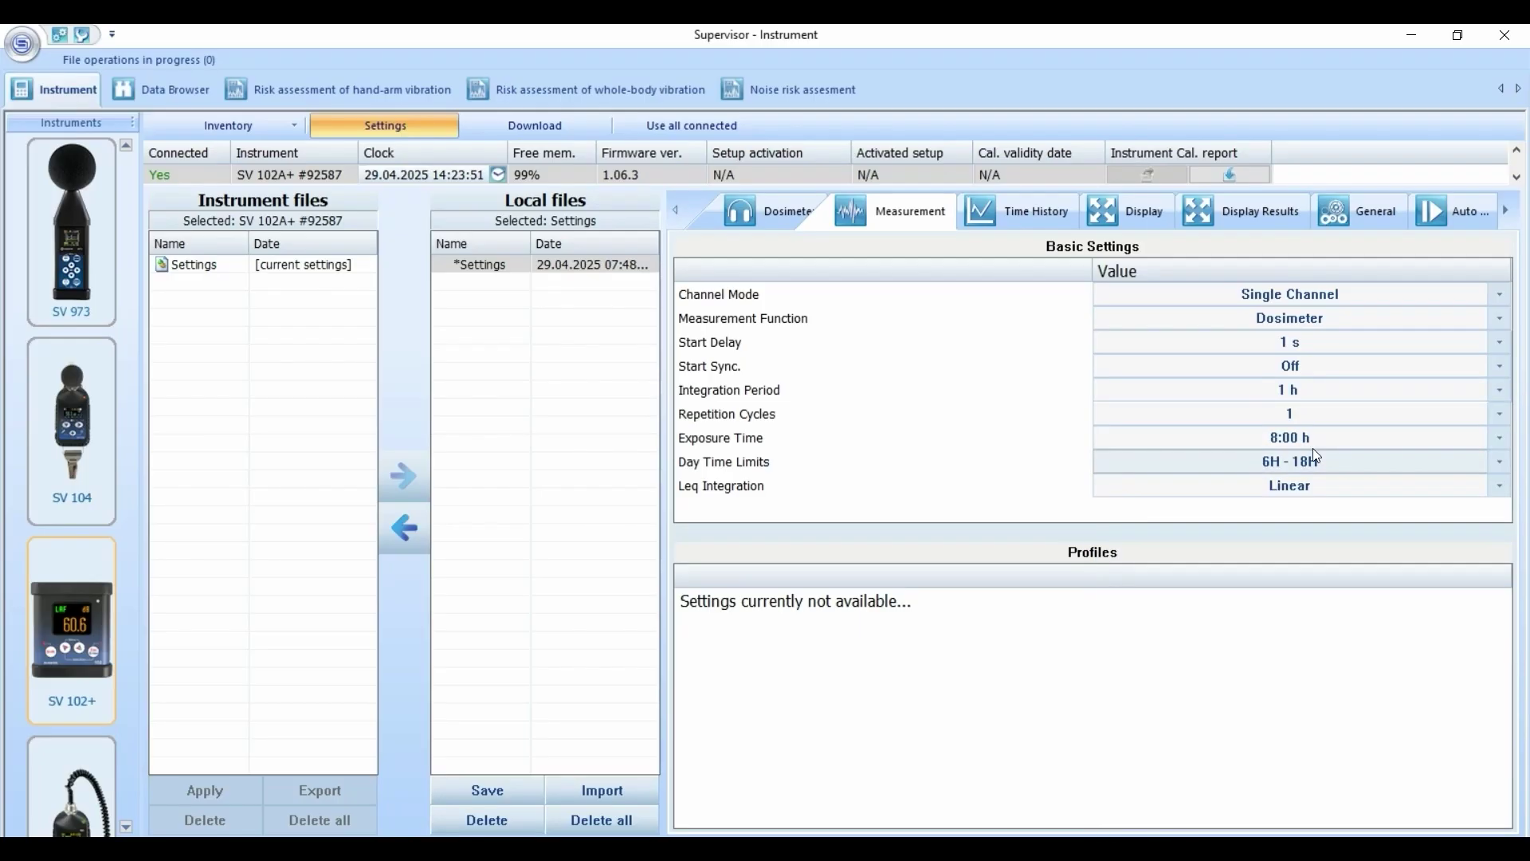
{"action": "left_click", "coordinate": [1501, 414]}
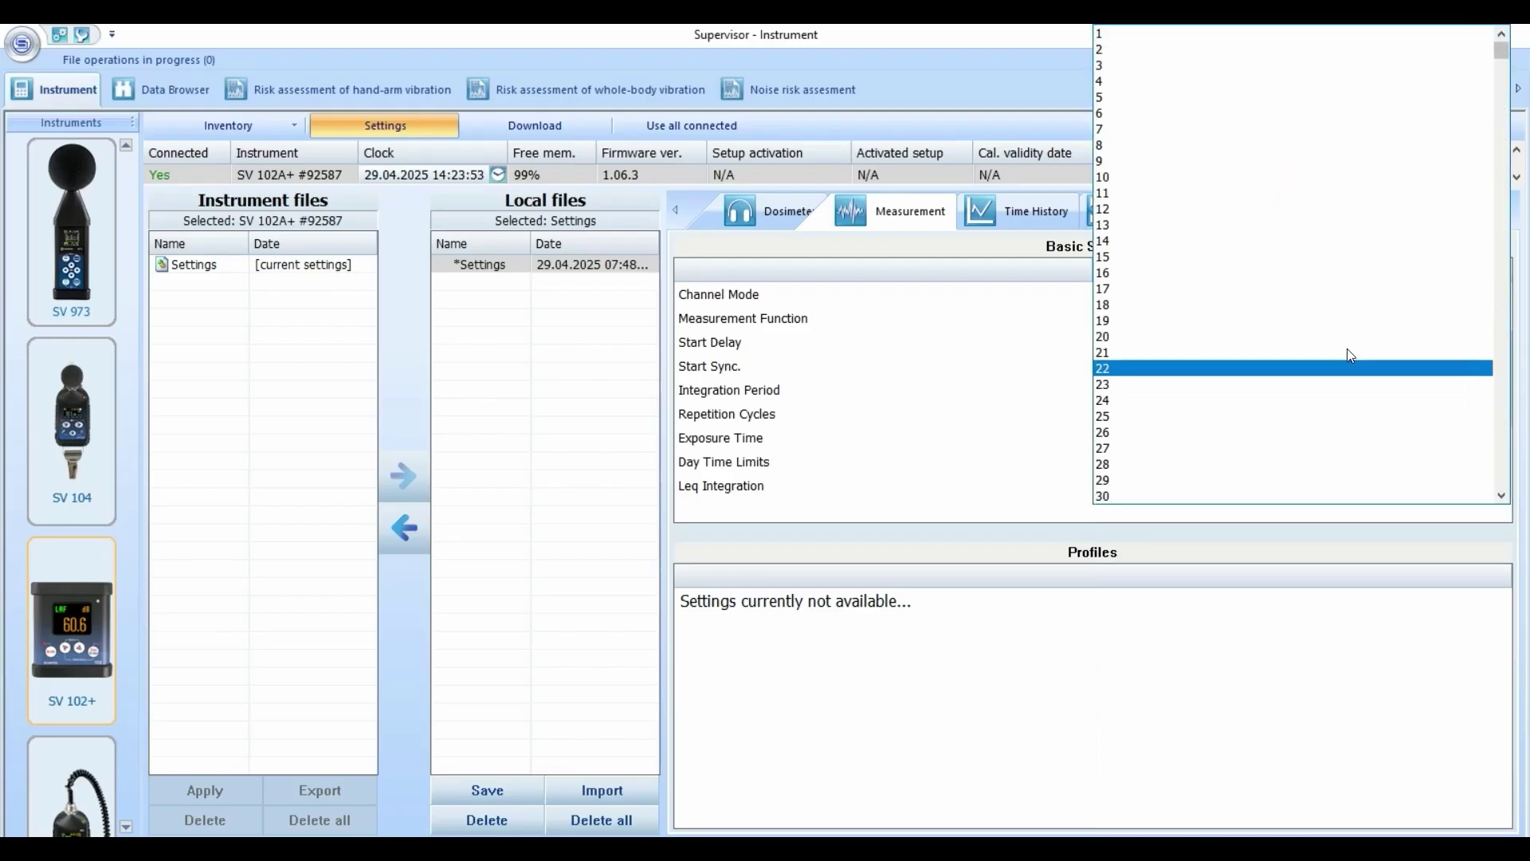
Set 8 repetition cycles, leaving day time limits at 6H–18H and Leq integration Linear.
{"action": "left_click", "coordinate": [1169, 148]}
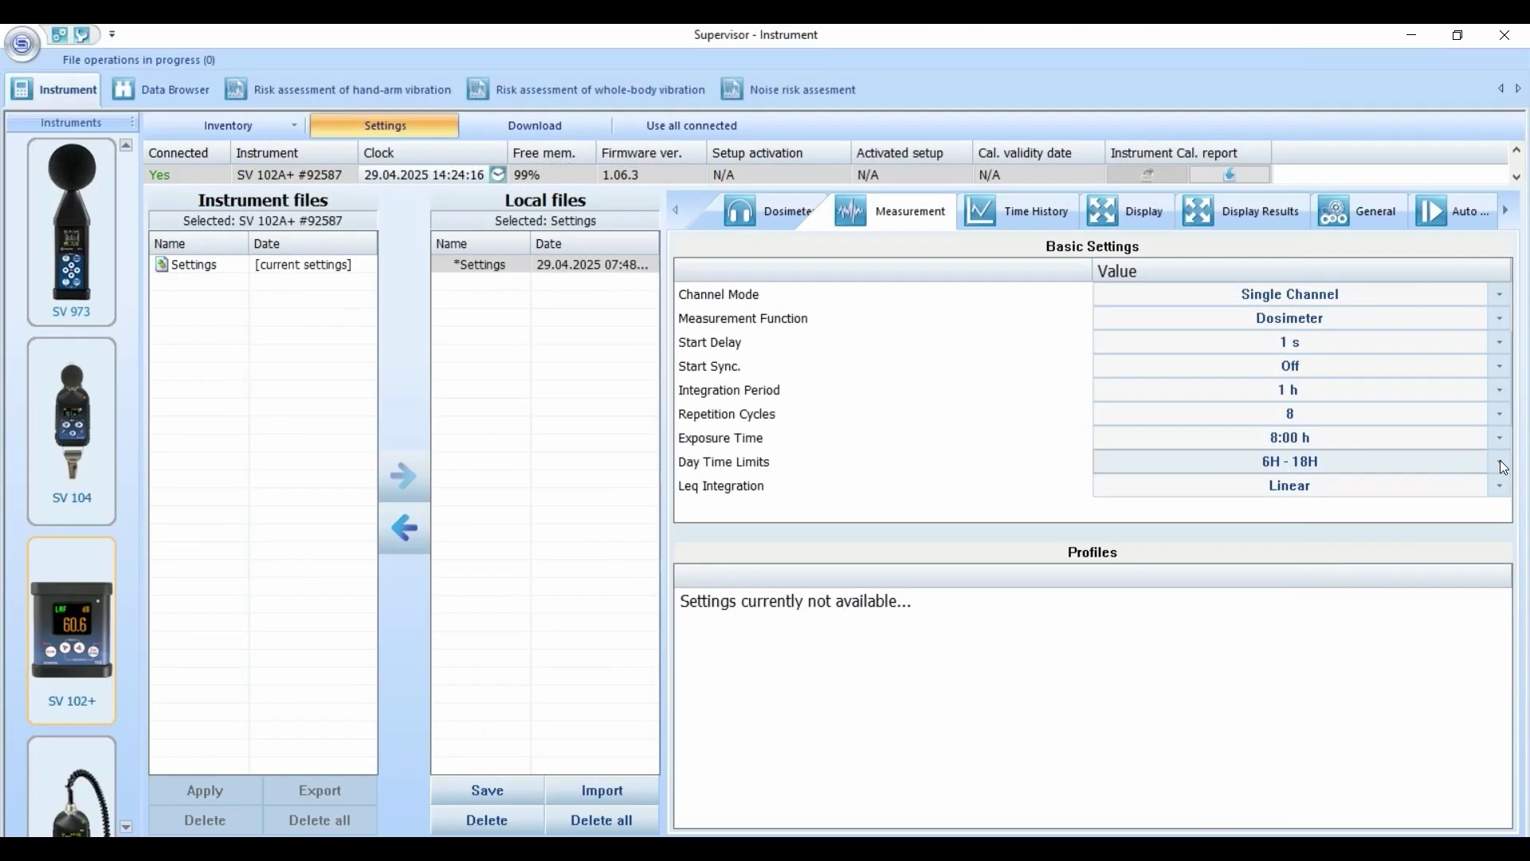
{"action": "left_click", "coordinate": [1499, 464]}
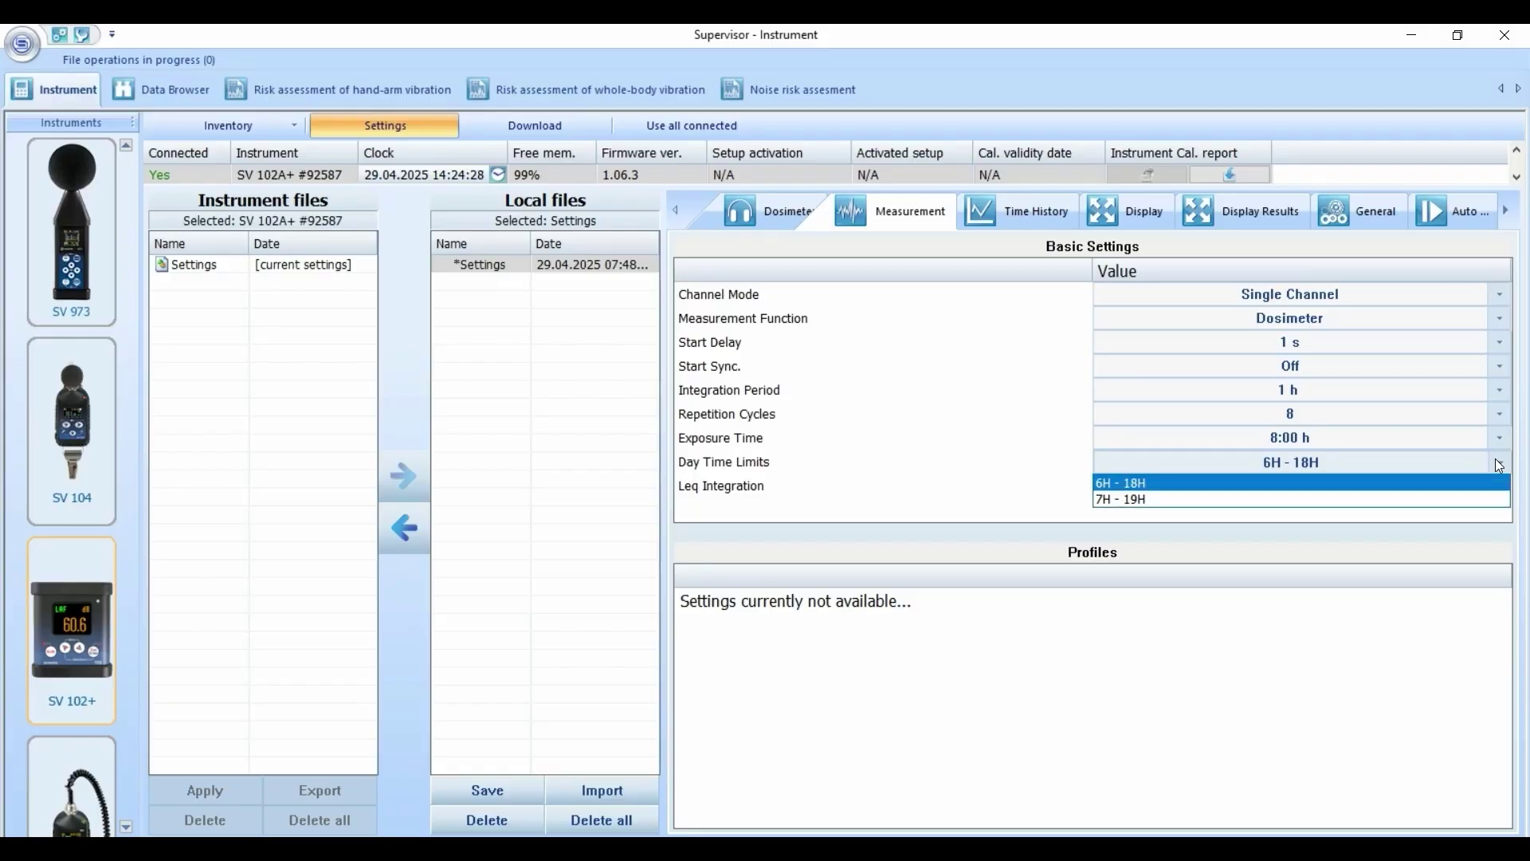
{"action": "left_click", "coordinate": [1499, 464]}
{"action": "left_click", "coordinate": [1500, 487]}
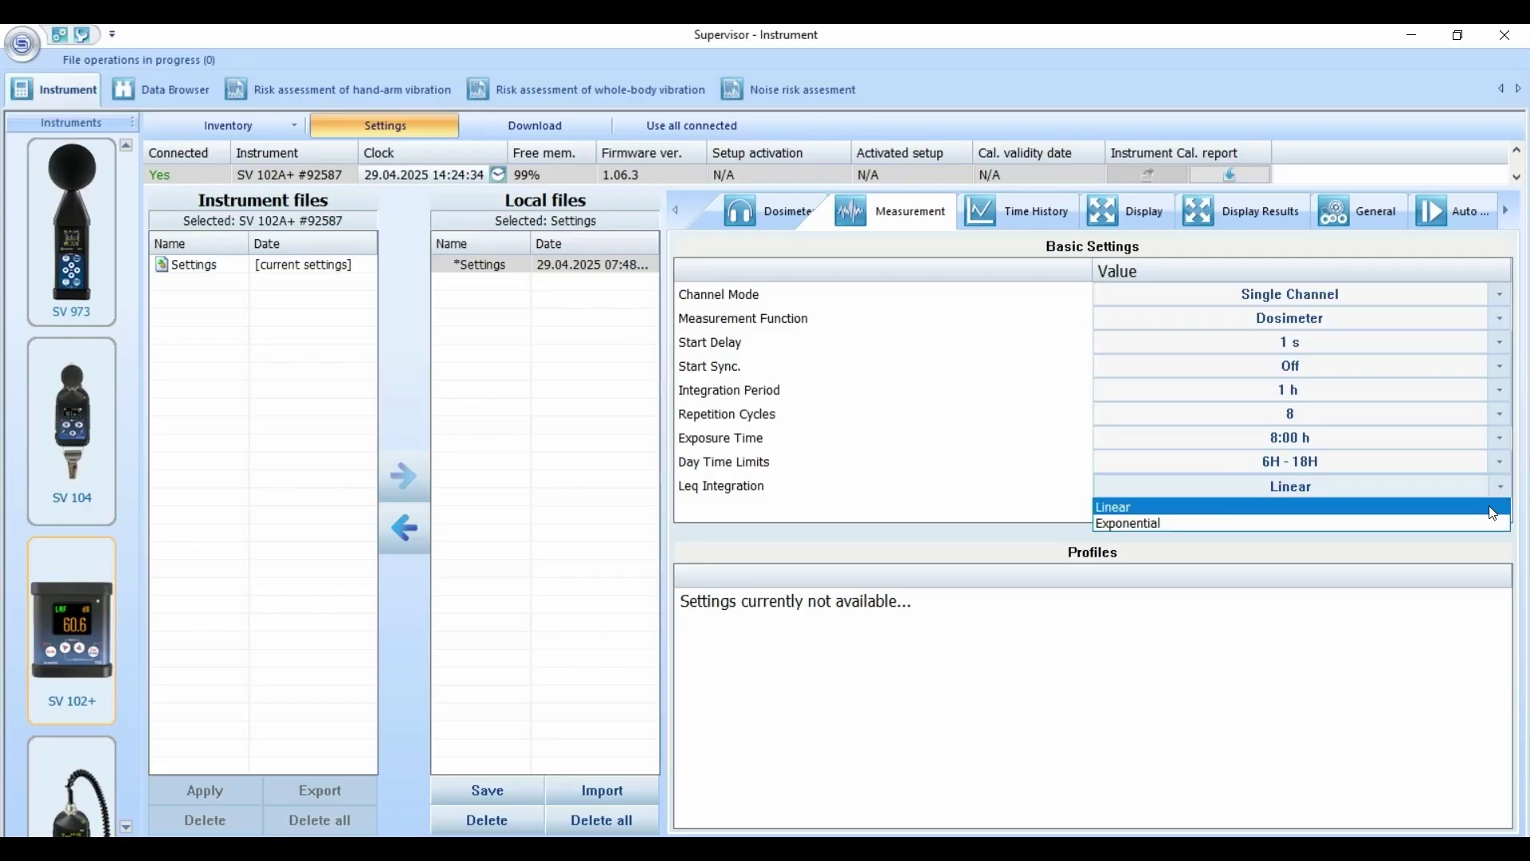
{"action": "left_click", "coordinate": [1493, 503]}
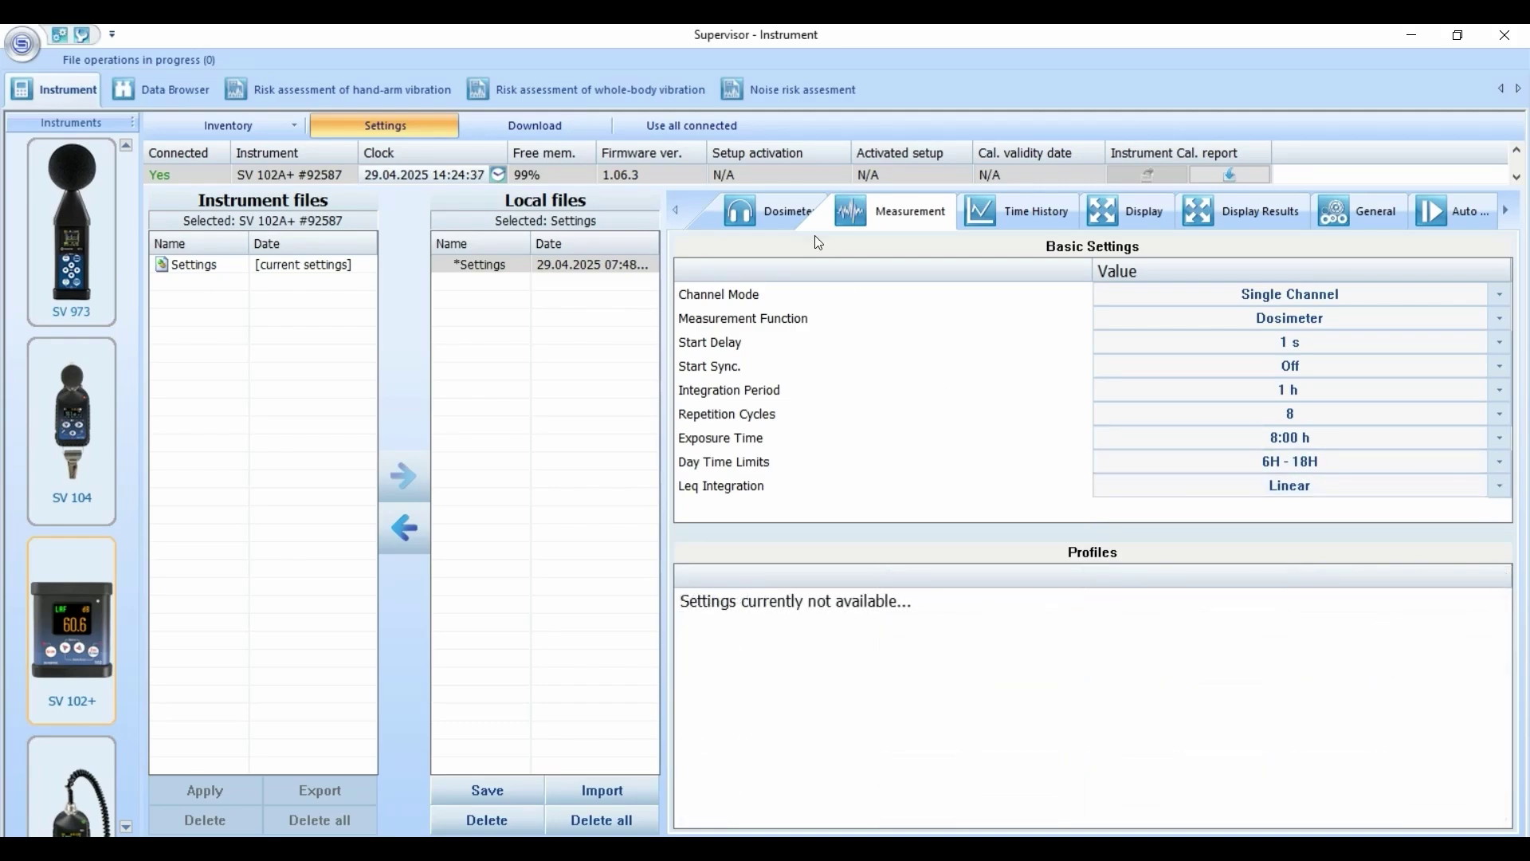
{"action": "left_click", "coordinate": [779, 213]}
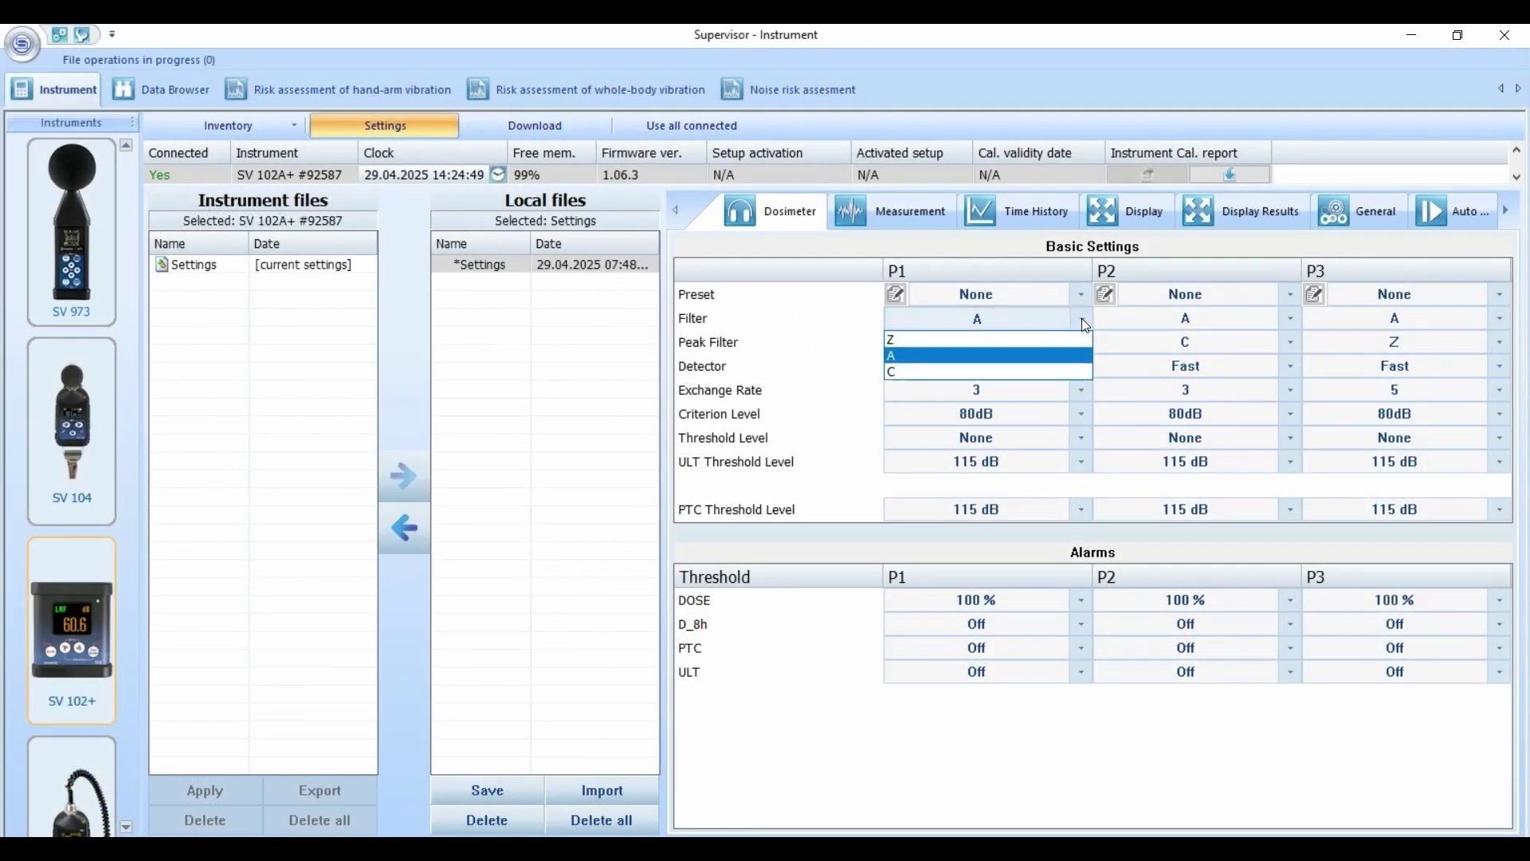
{"action": "left_click", "coordinate": [1082, 318]}
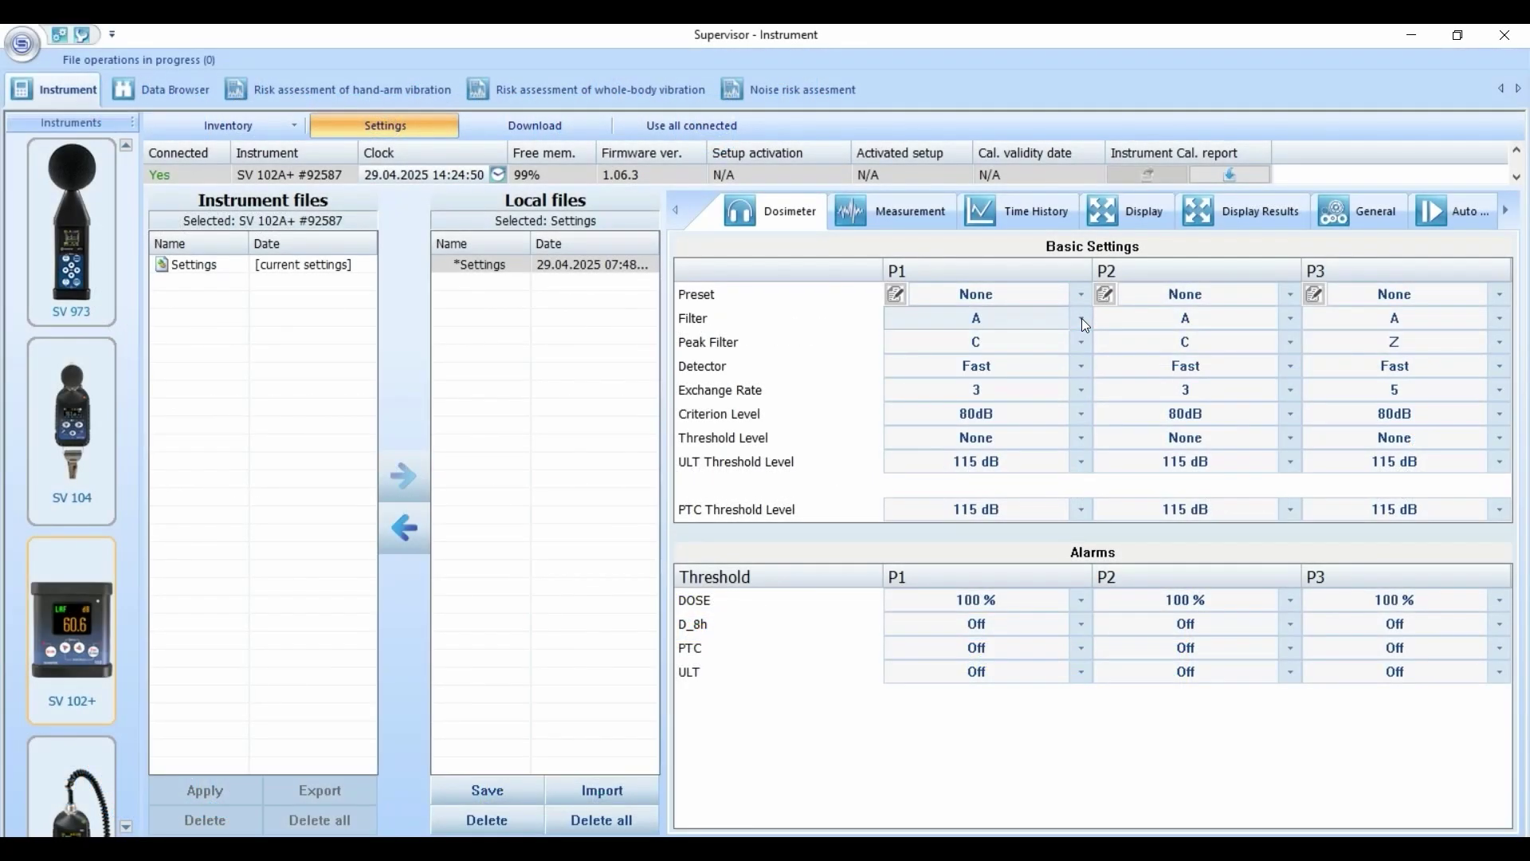
Review the P1 filter, P2 peak filter (kept at C) and P3 detector settings.
{"action": "left_click", "coordinate": [1292, 344]}
{"action": "left_click", "coordinate": [1297, 344]}
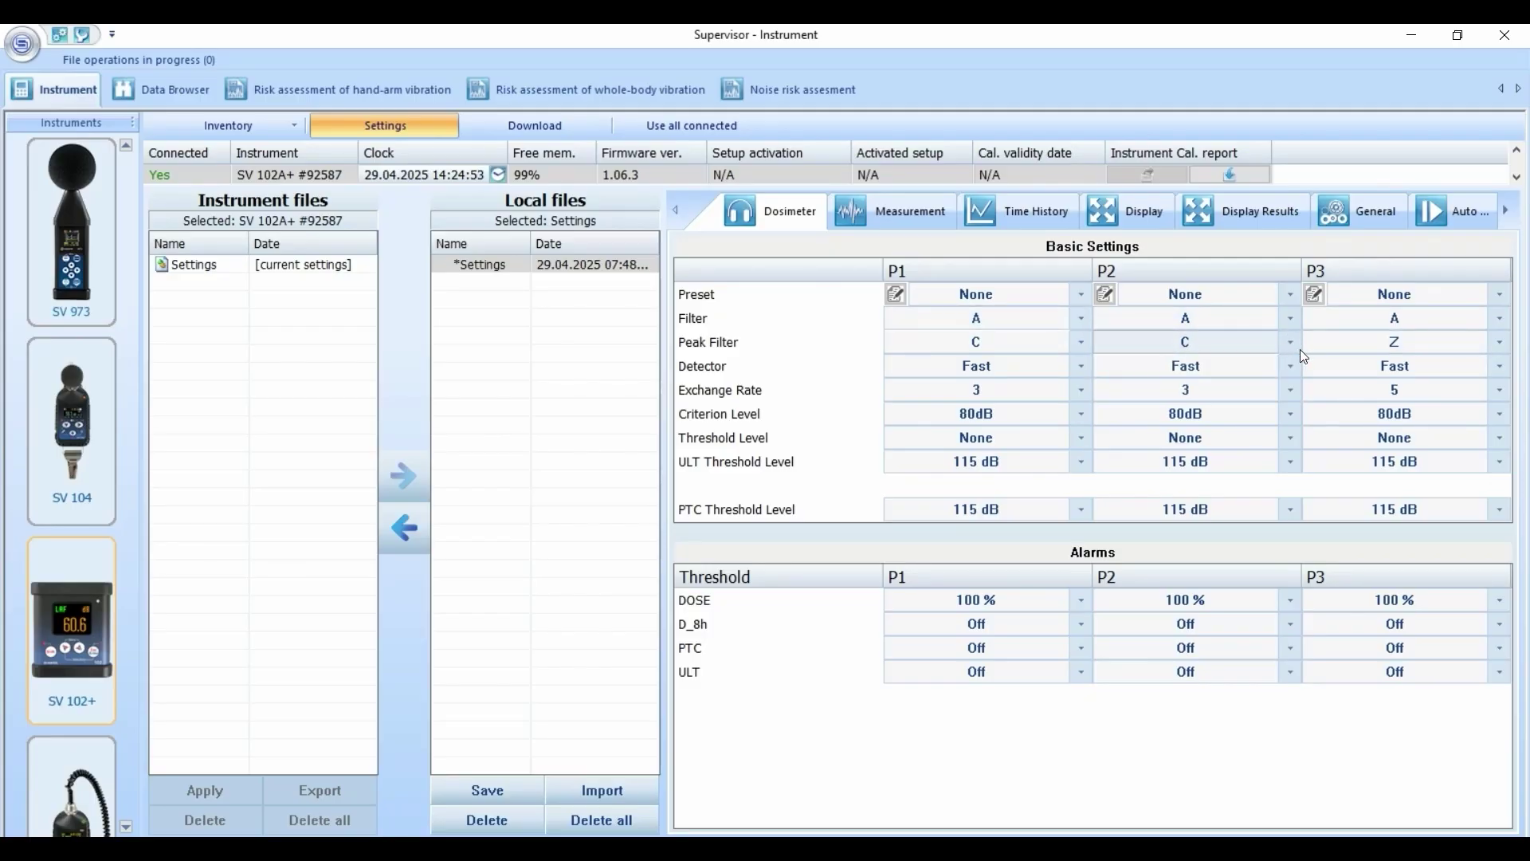
{"action": "left_click", "coordinate": [1499, 368]}
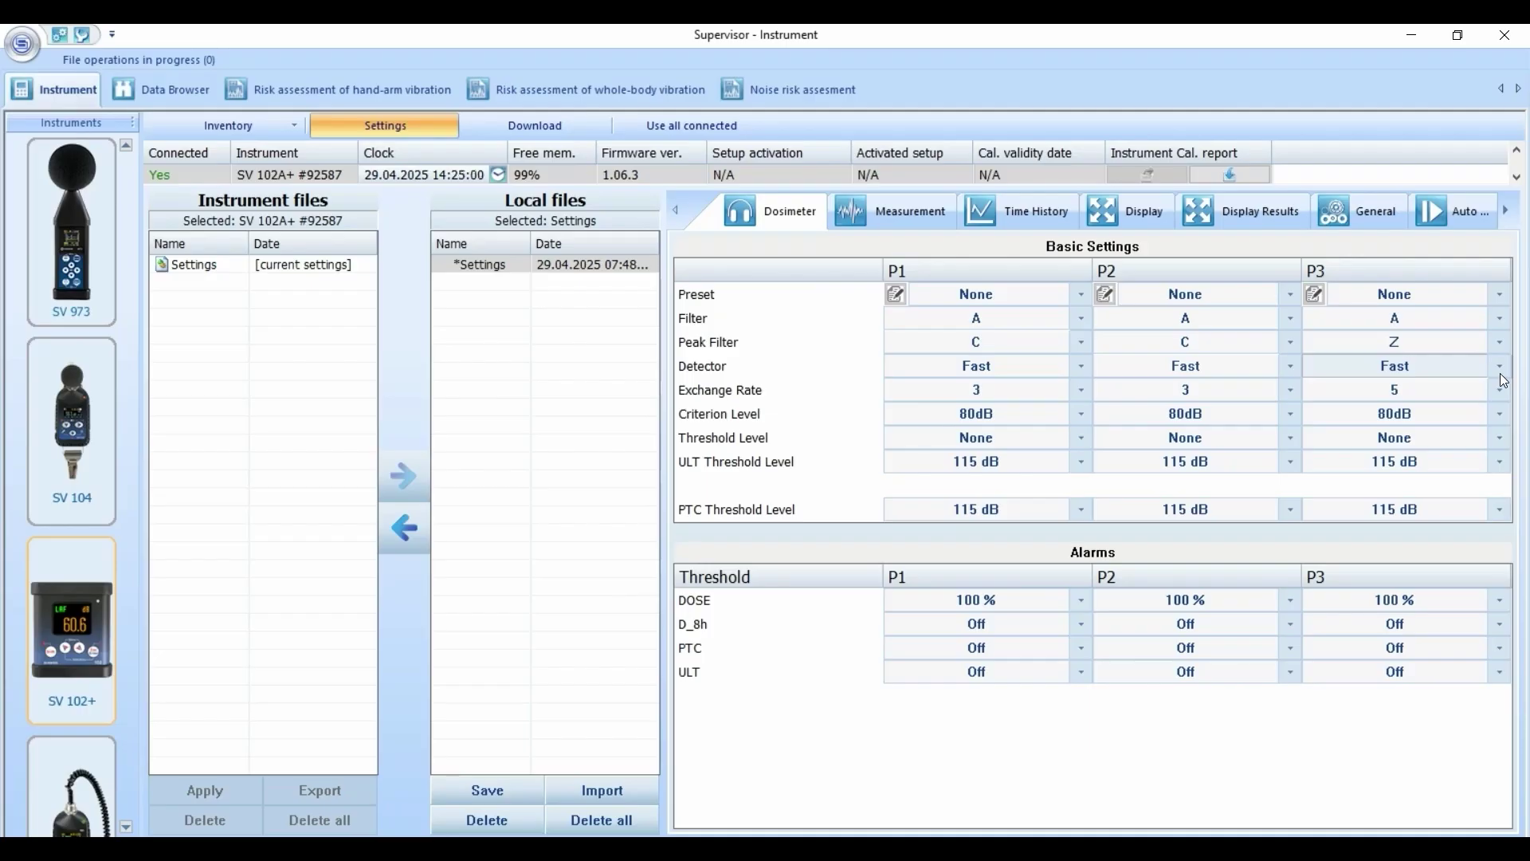
Review the P1 dose, PTC and ULT alarms, keeping PTC and ULT Off.
{"action": "left_click", "coordinate": [1084, 621]}
{"action": "left_click", "coordinate": [1085, 621]}
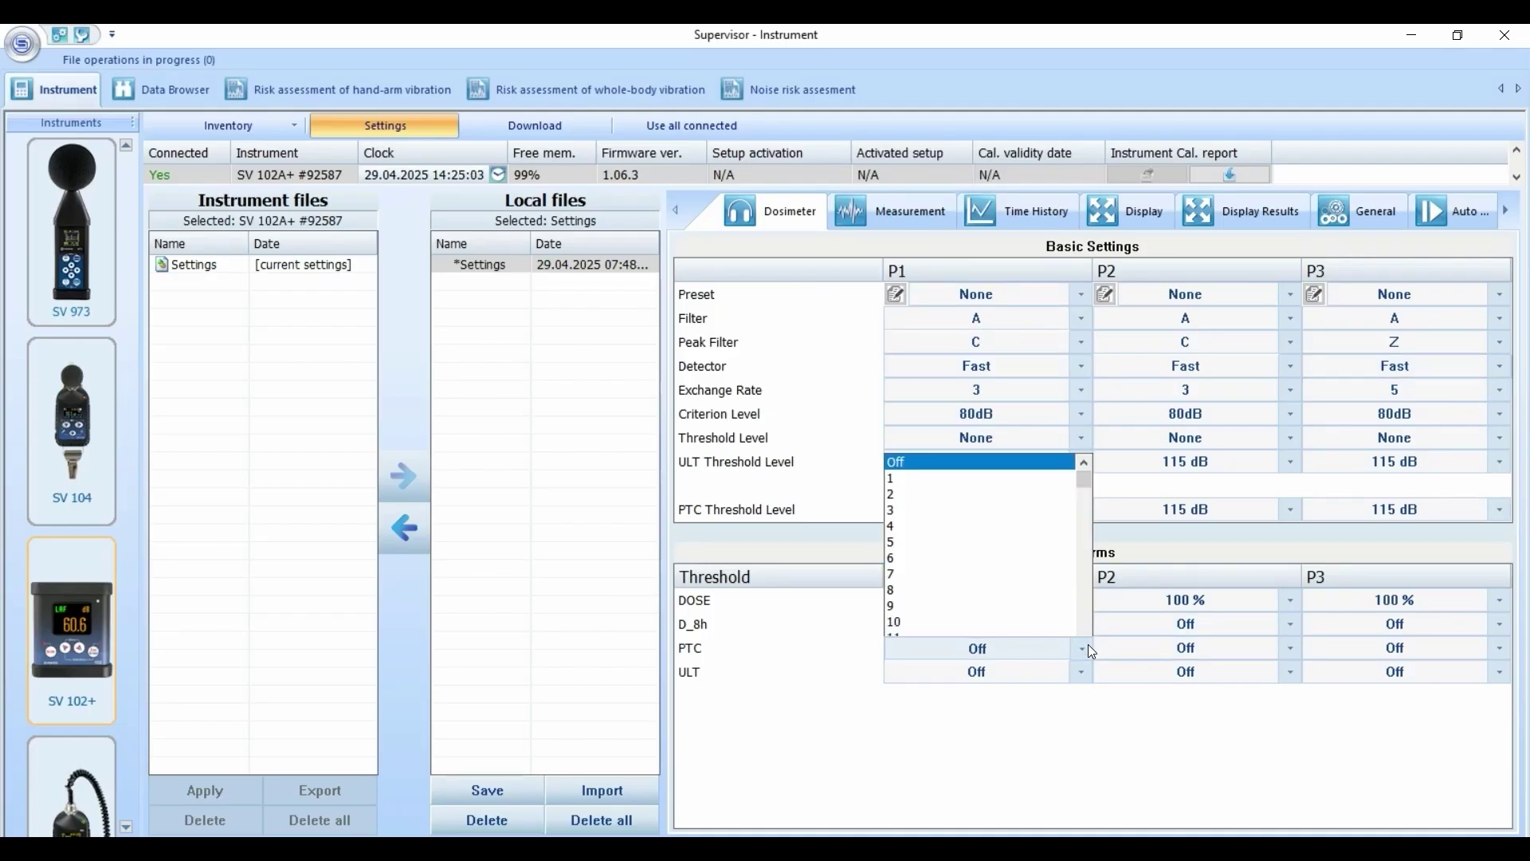
{"action": "left_click", "coordinate": [1089, 645]}
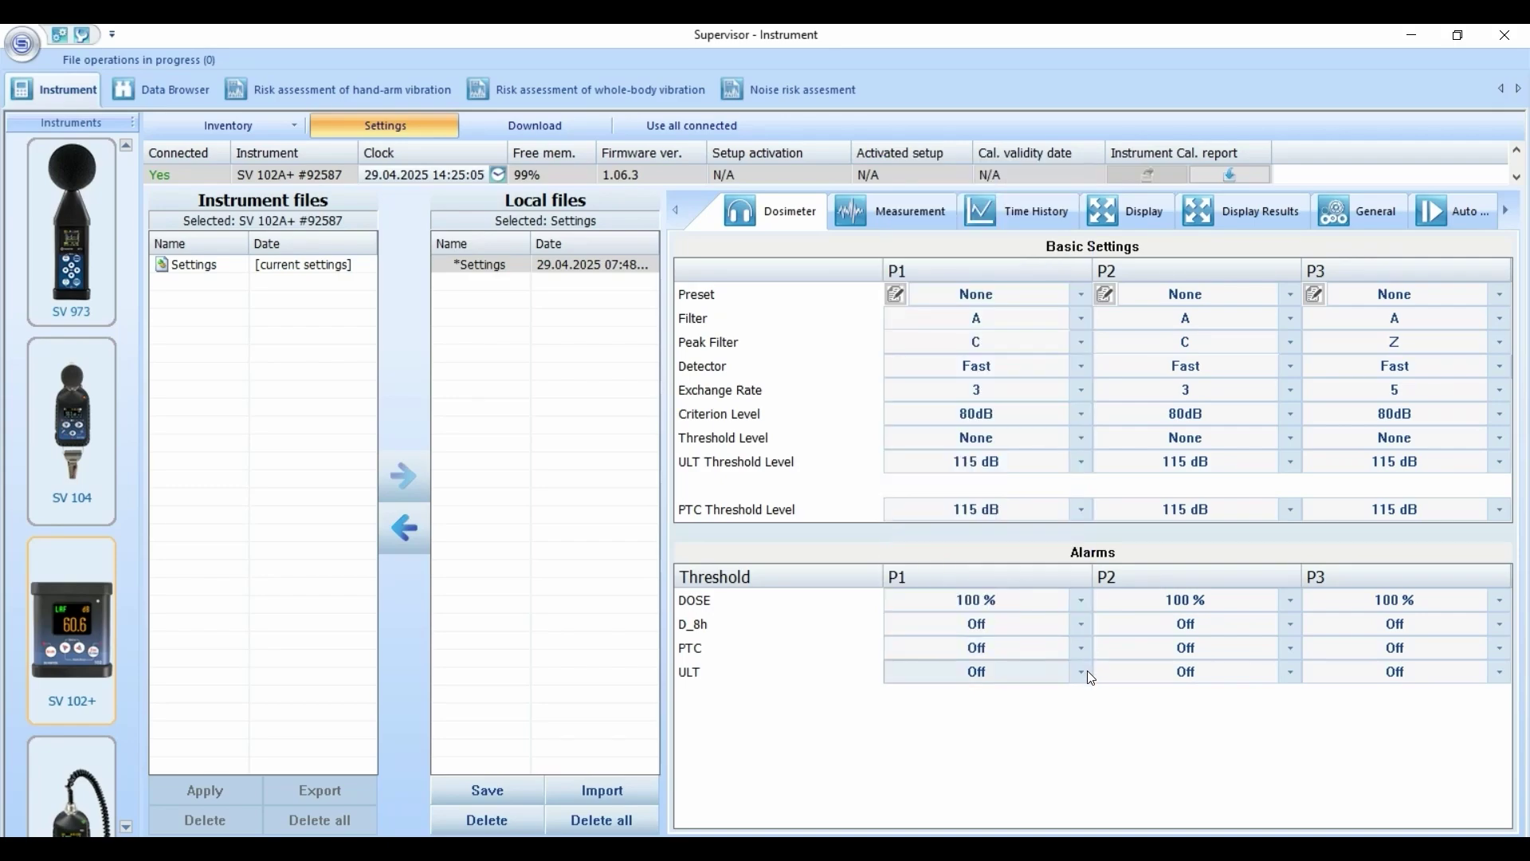
{"action": "left_click", "coordinate": [1088, 671]}
{"action": "left_click", "coordinate": [1087, 671]}
View the Time History setup: logger at 1 s, named L2, summary results on.
{"action": "left_click", "coordinate": [1014, 205]}
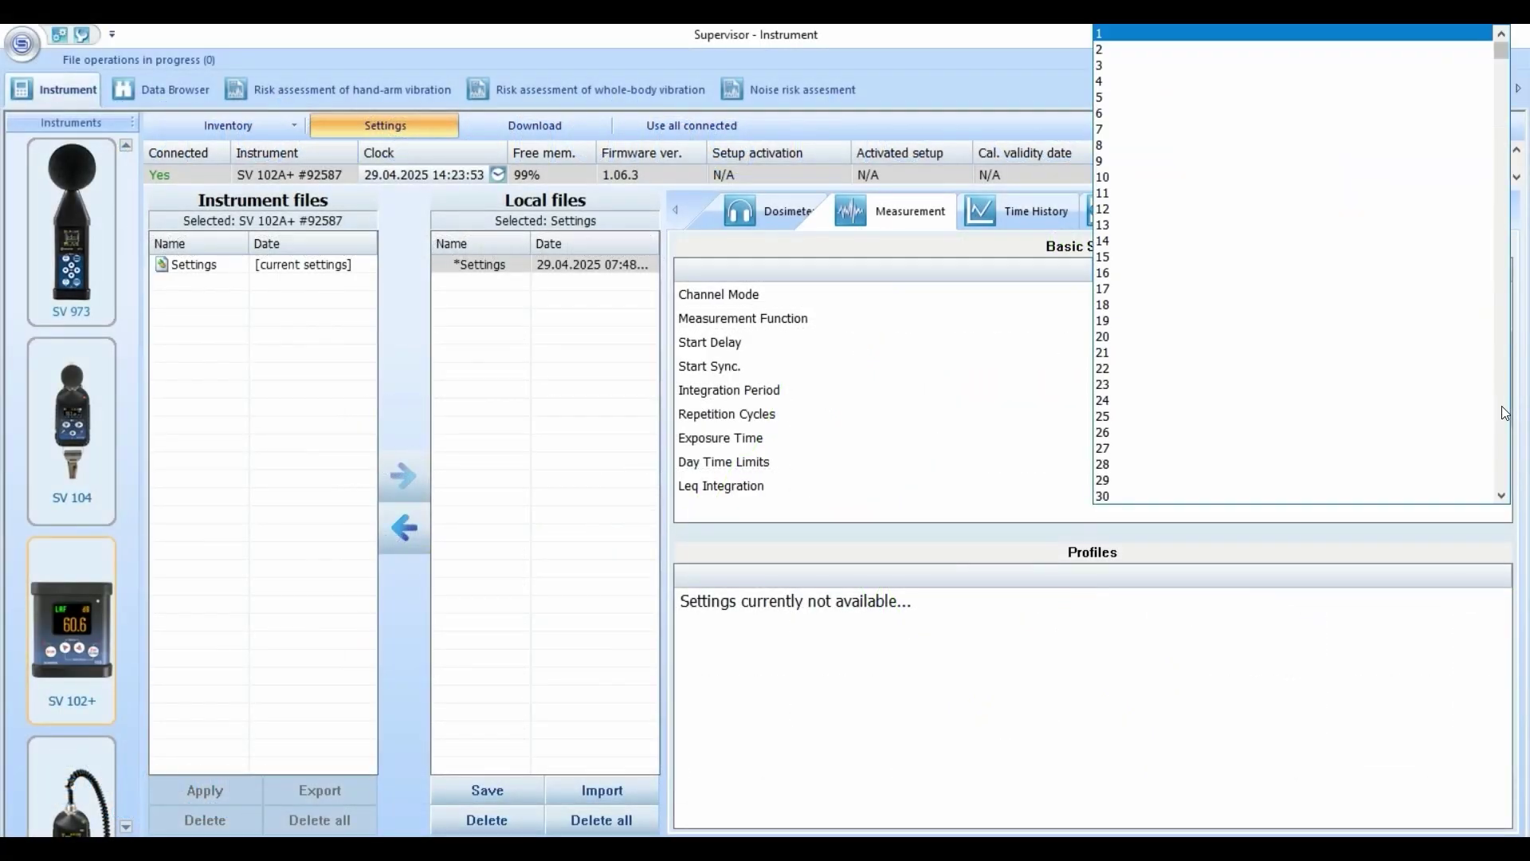
{"action": "left_click", "coordinate": [1168, 143]}
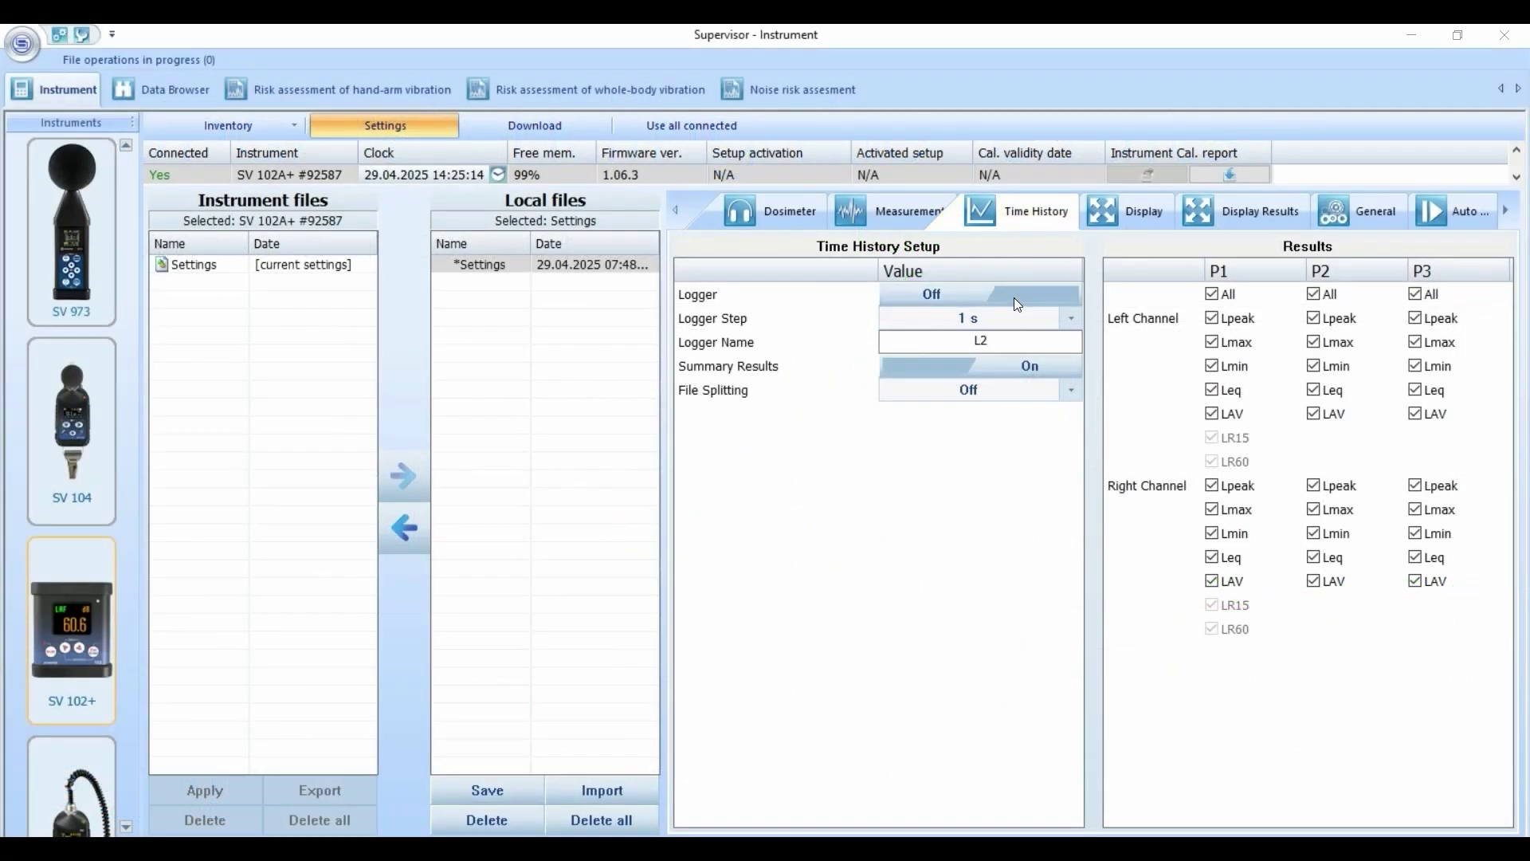
Turn the time-history logger On with summary results enabled.
{"action": "left_click", "coordinate": [1014, 298]}
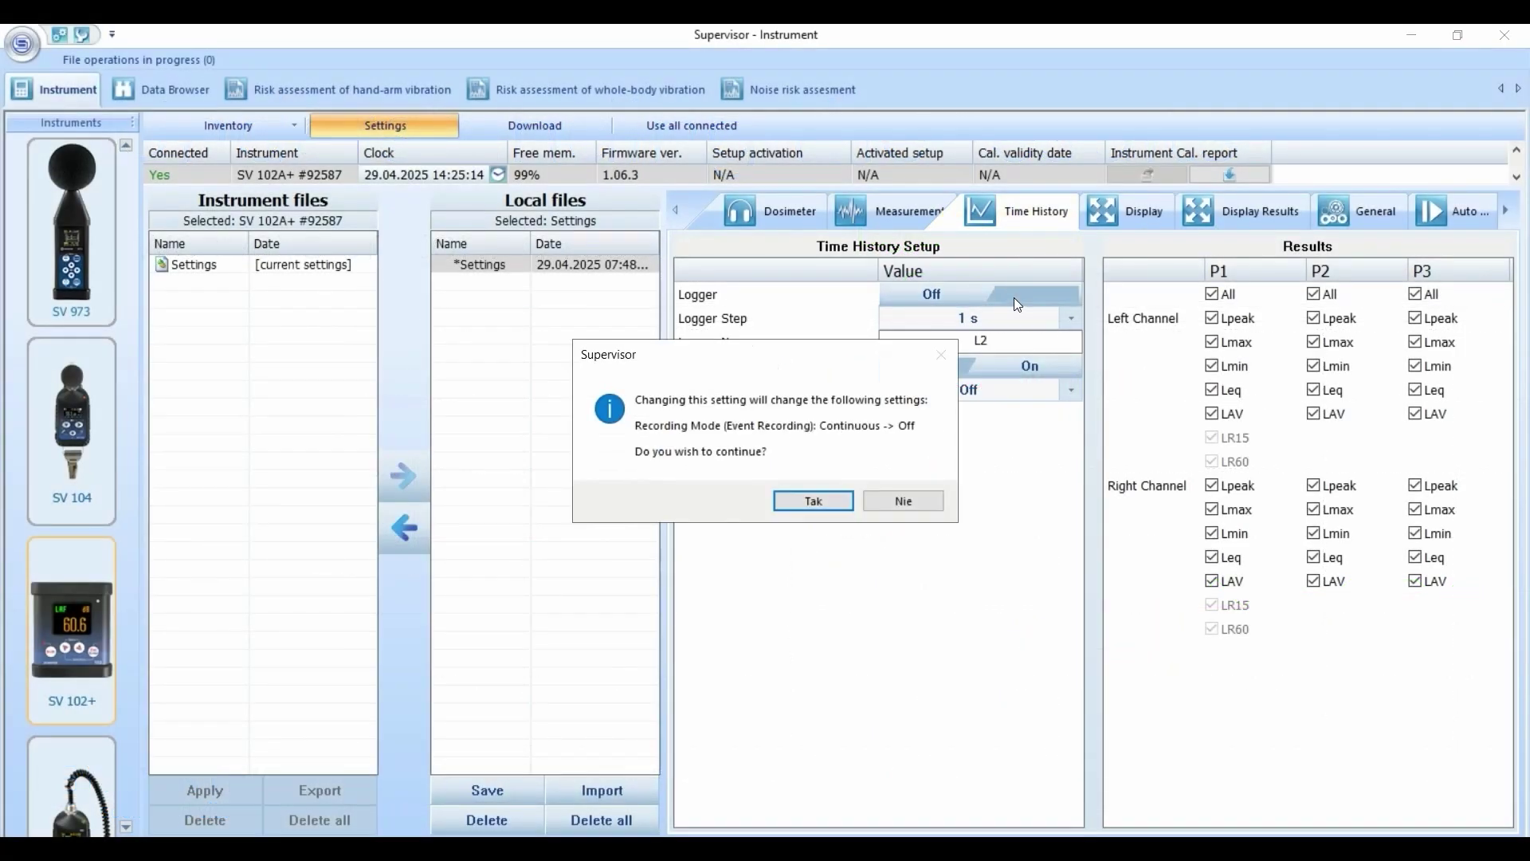
{"action": "left_click", "coordinate": [822, 501]}
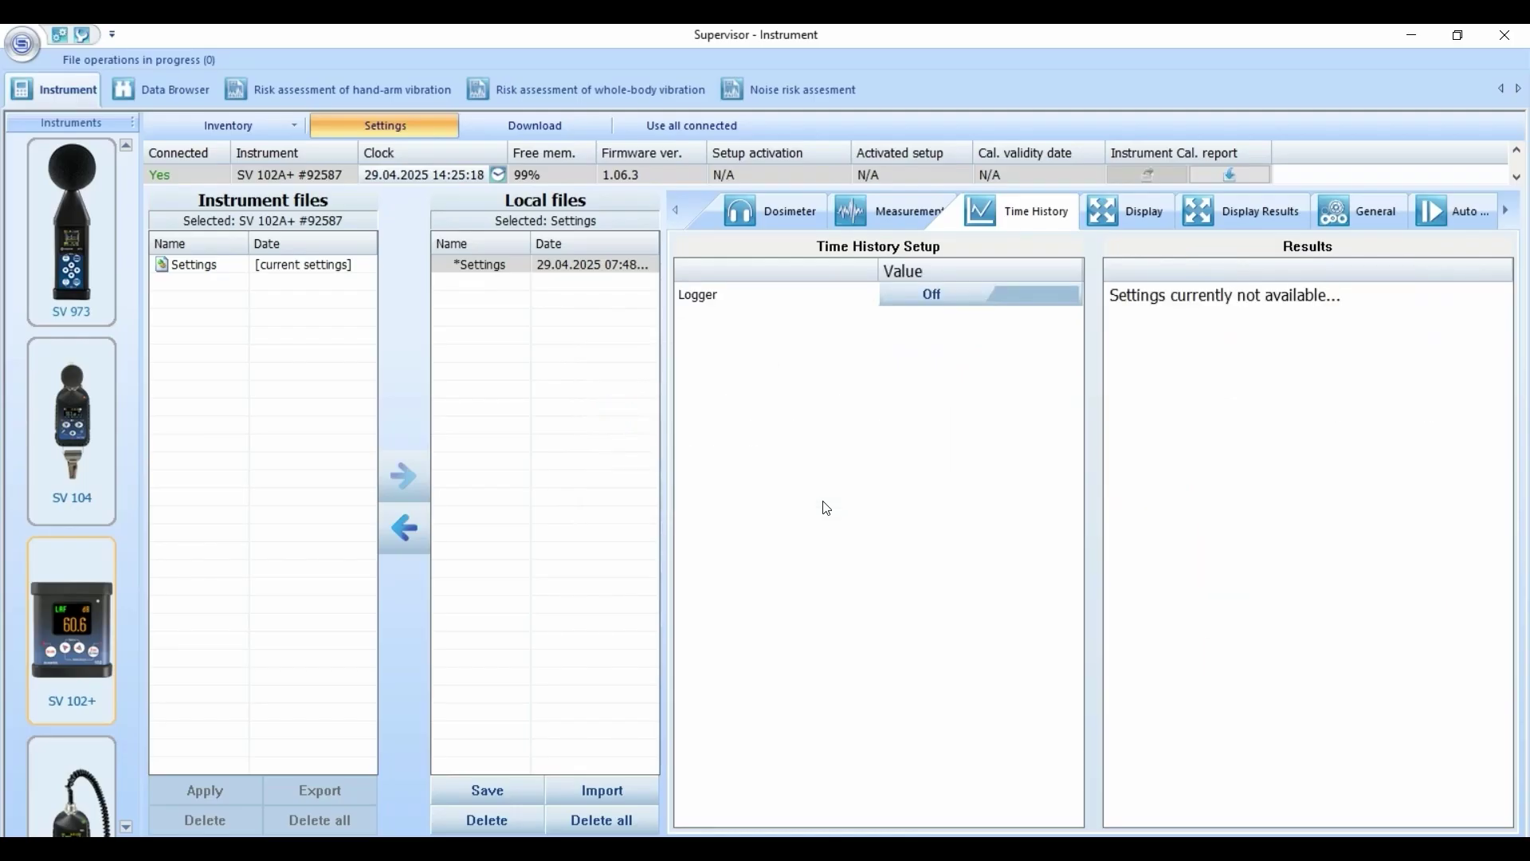
{"action": "left_click", "coordinate": [937, 293]}
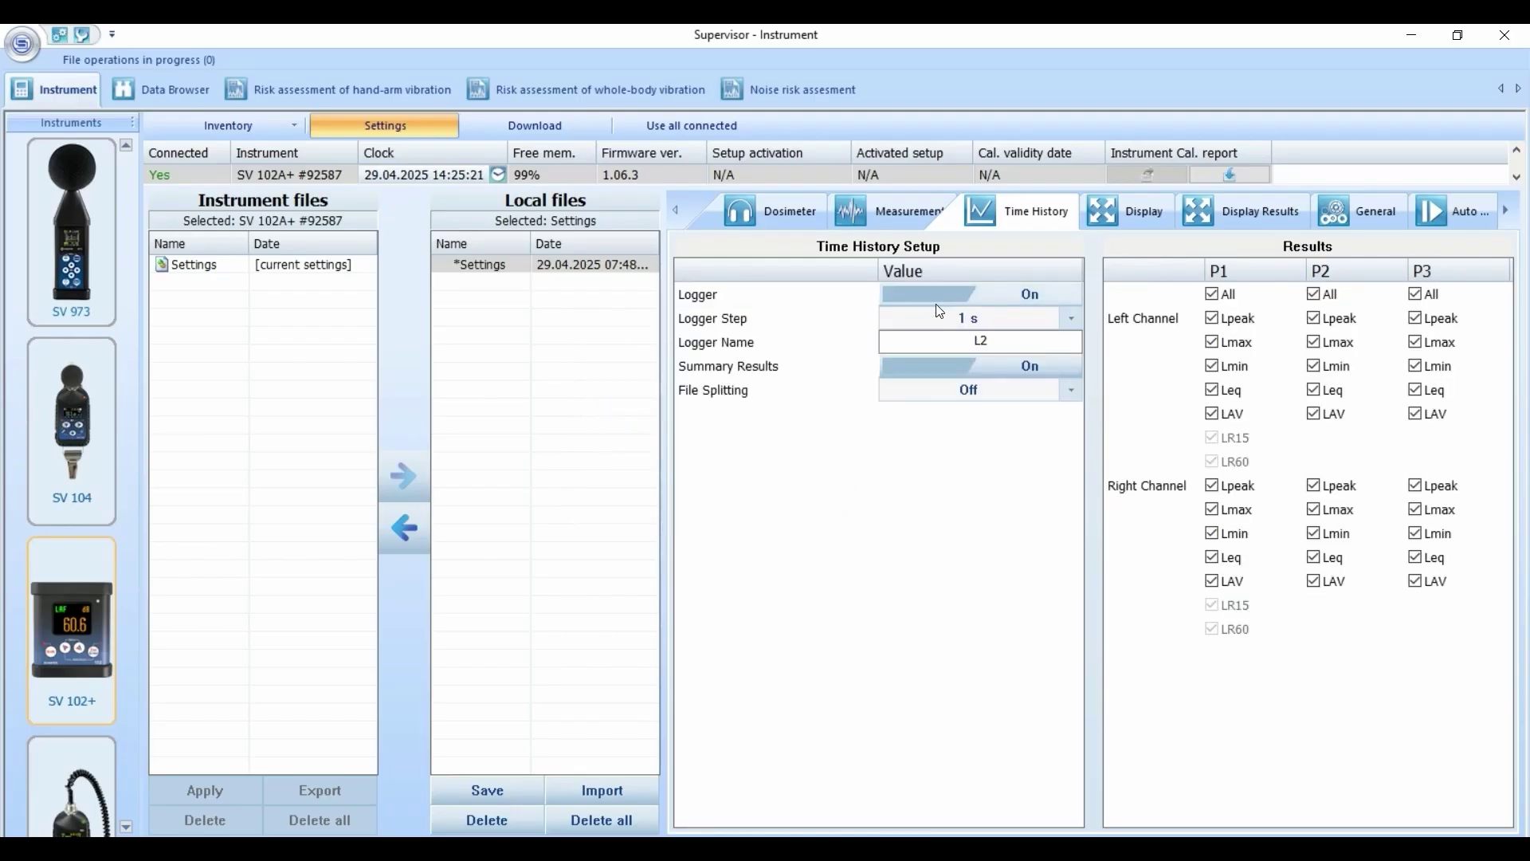
{"action": "left_click", "coordinate": [1026, 367]}
{"action": "left_click", "coordinate": [1026, 366]}
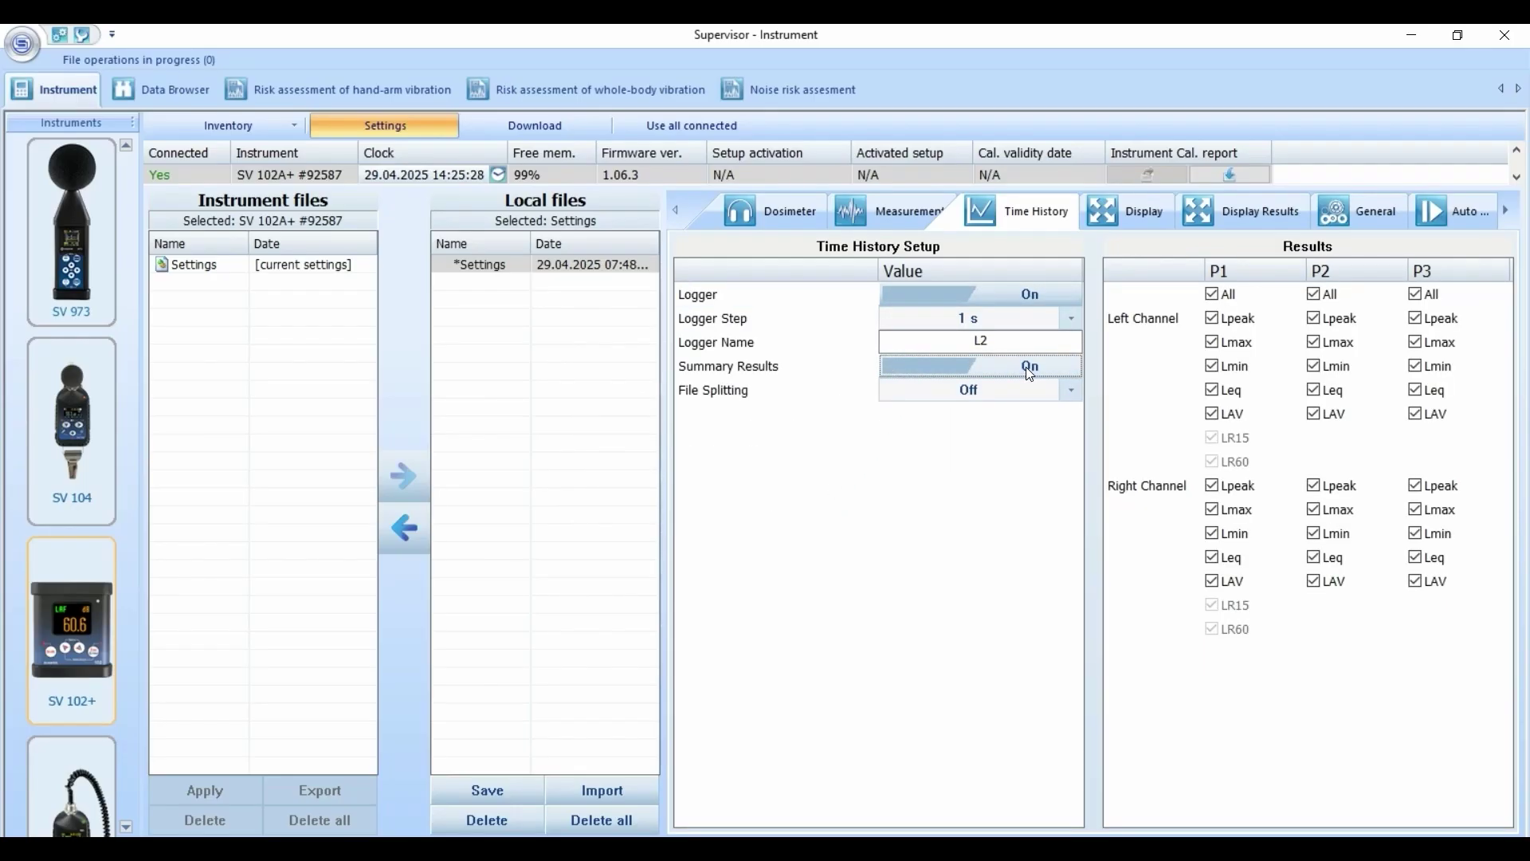
Keep the 1 s logger step and file splitting Off, then open Display settings.
{"action": "left_click", "coordinate": [1063, 317]}
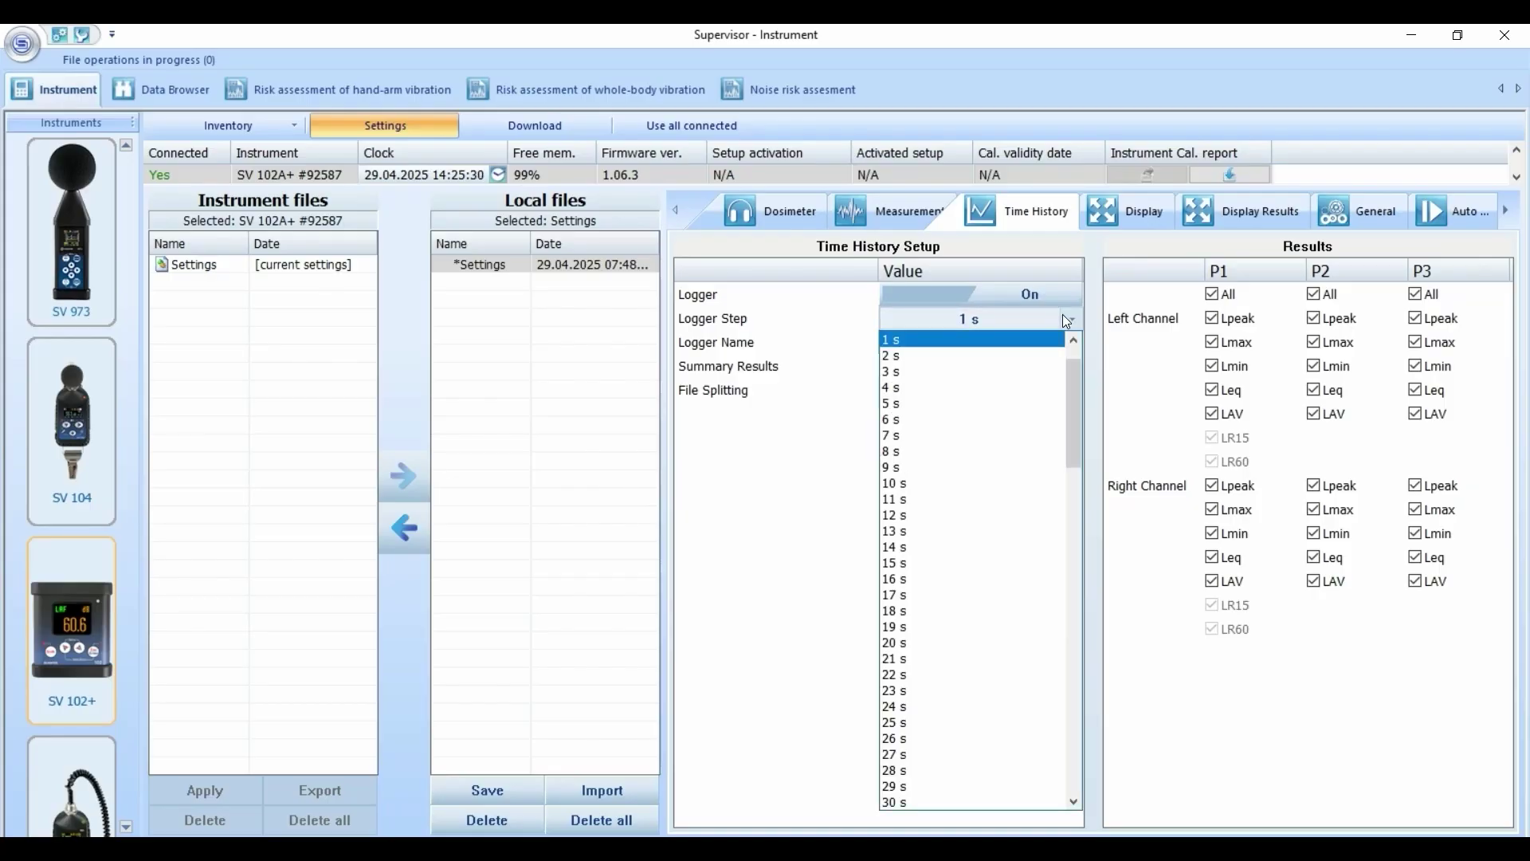
{"action": "left_click", "coordinate": [1063, 314]}
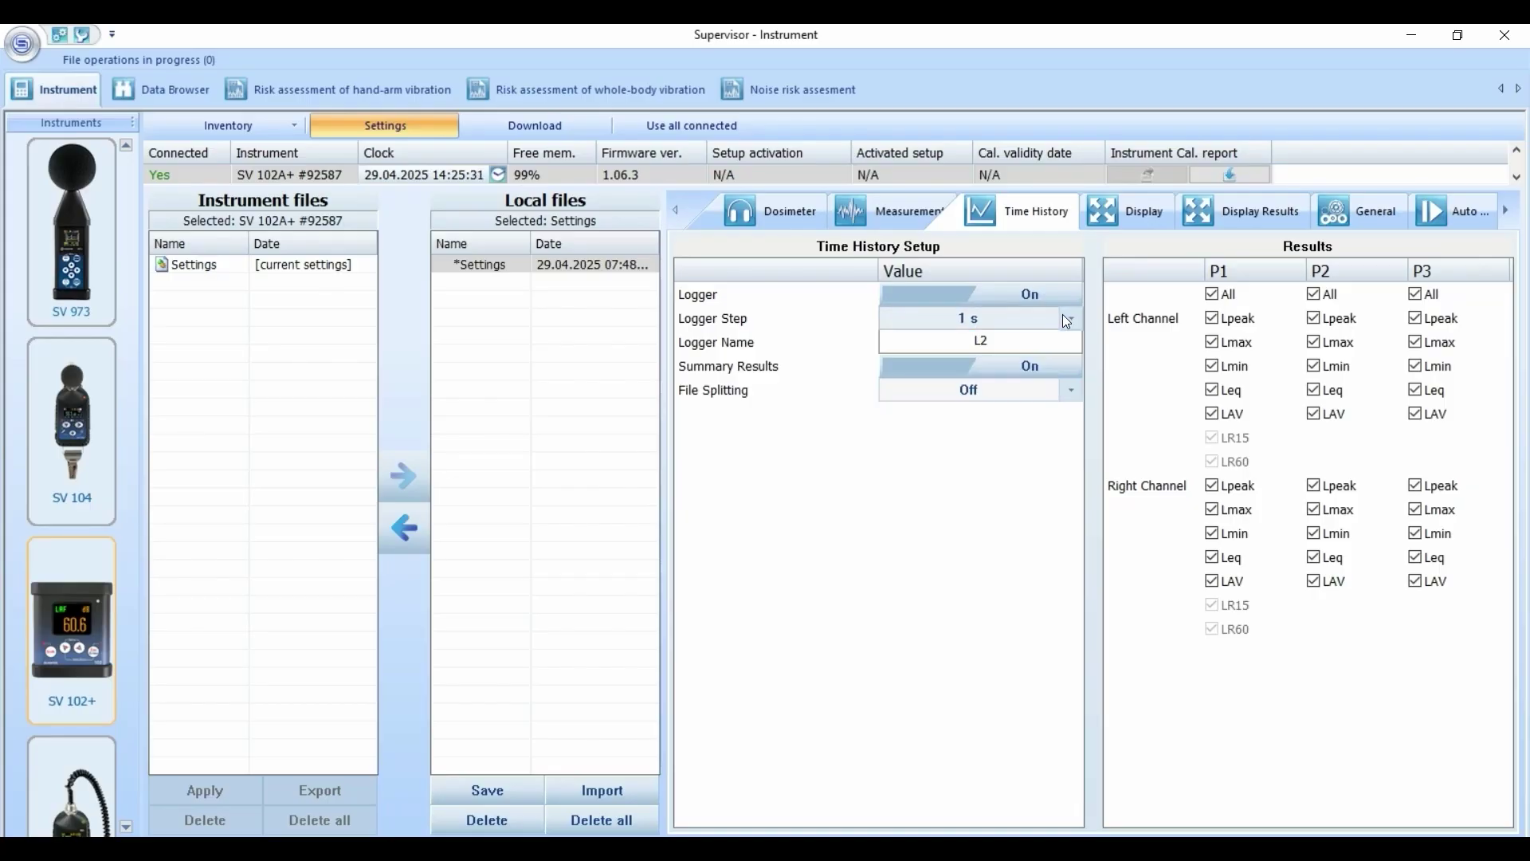
{"action": "left_click", "coordinate": [1067, 390]}
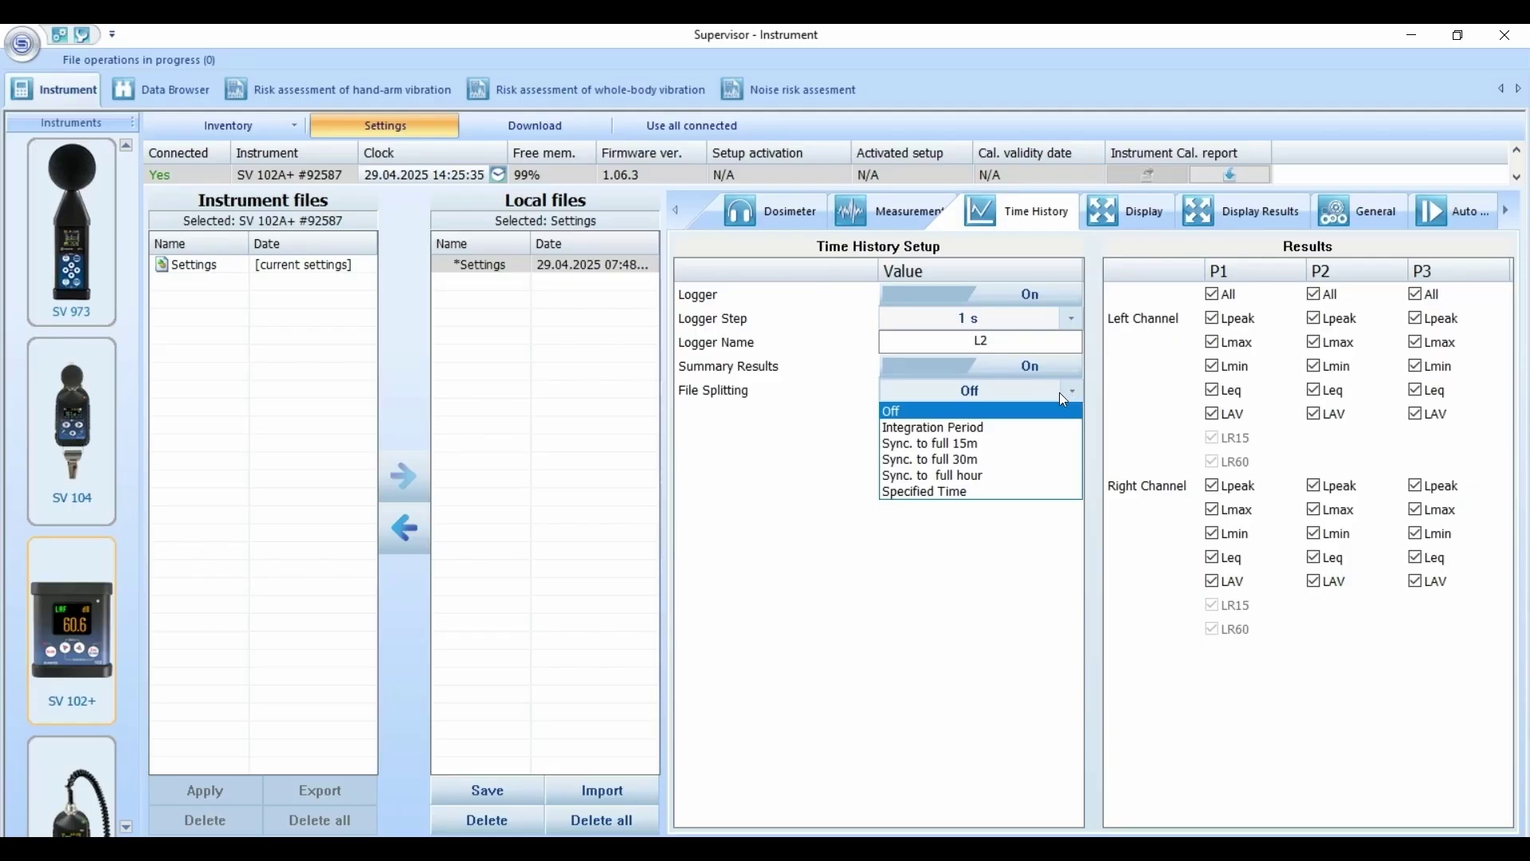
{"action": "left_click", "coordinate": [1005, 413]}
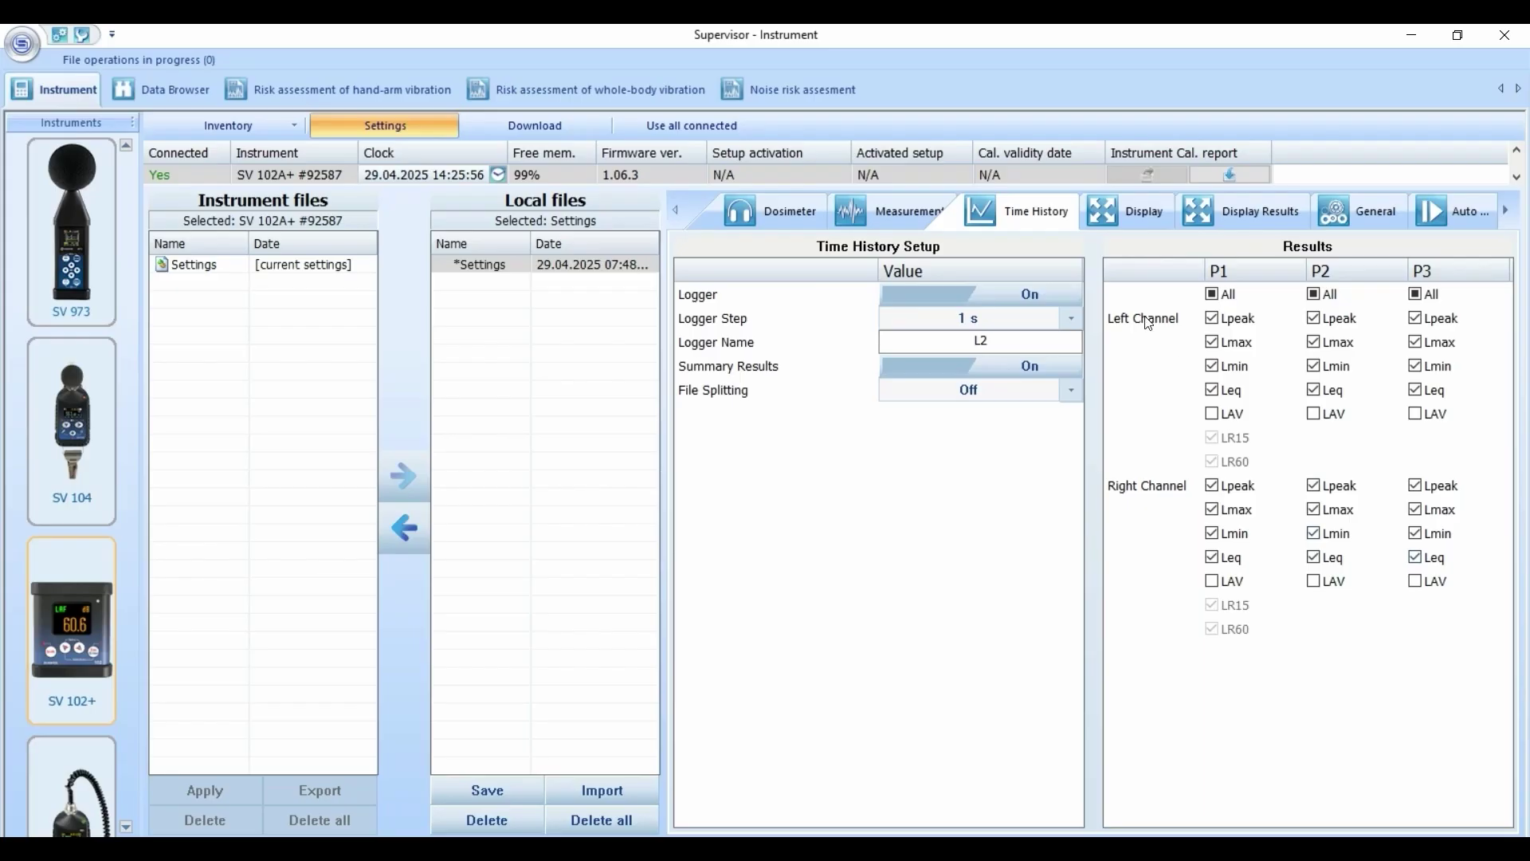
{"action": "left_click", "coordinate": [1139, 211]}
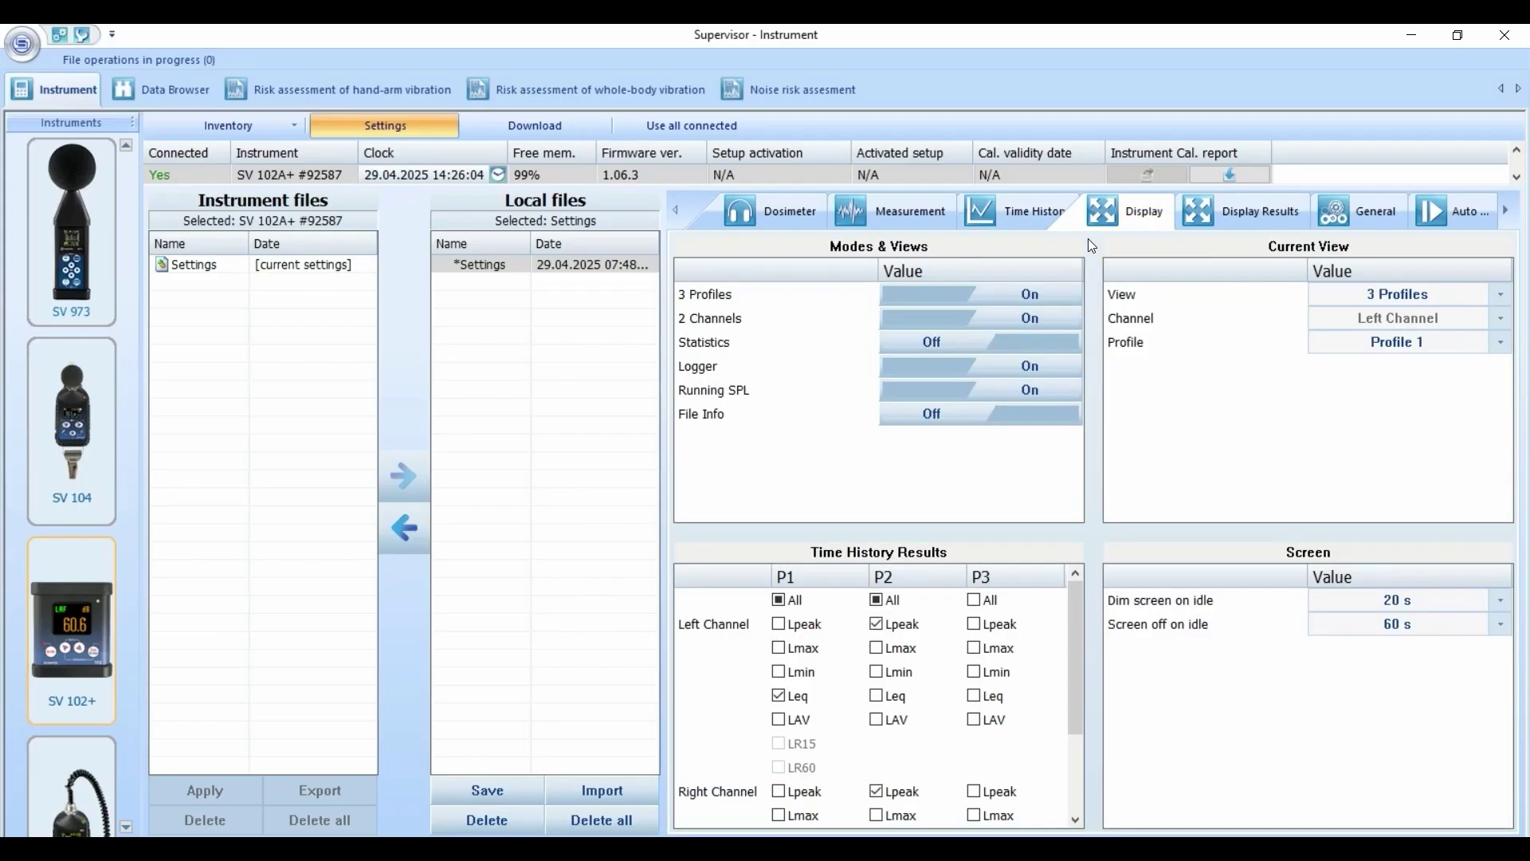
In General settings, keep both Leq and Lav, alkaline battery and English language.
{"action": "left_click", "coordinate": [1239, 216]}
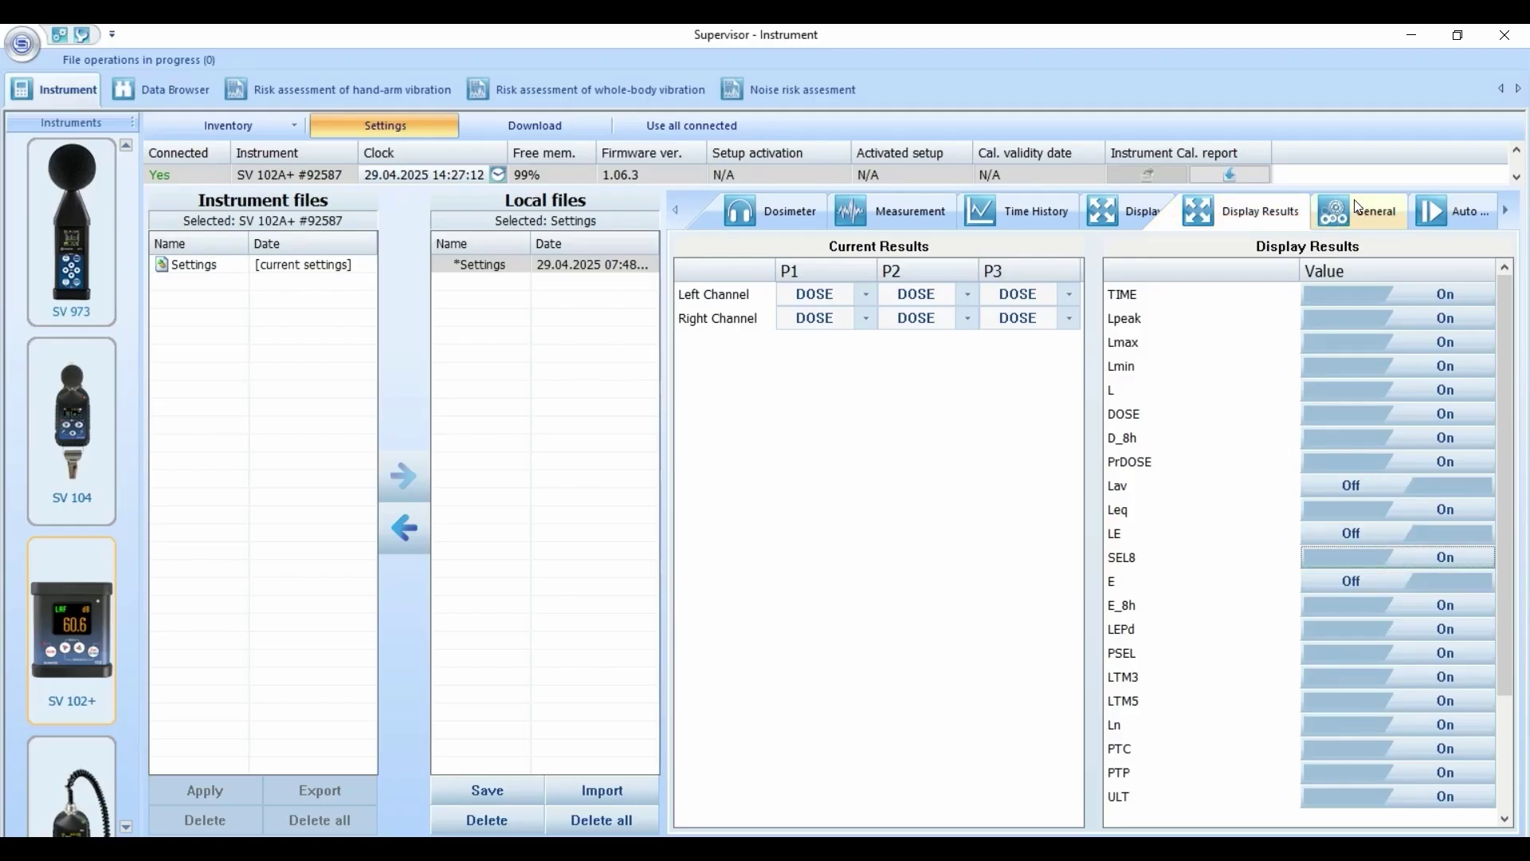
{"action": "left_click", "coordinate": [1355, 207]}
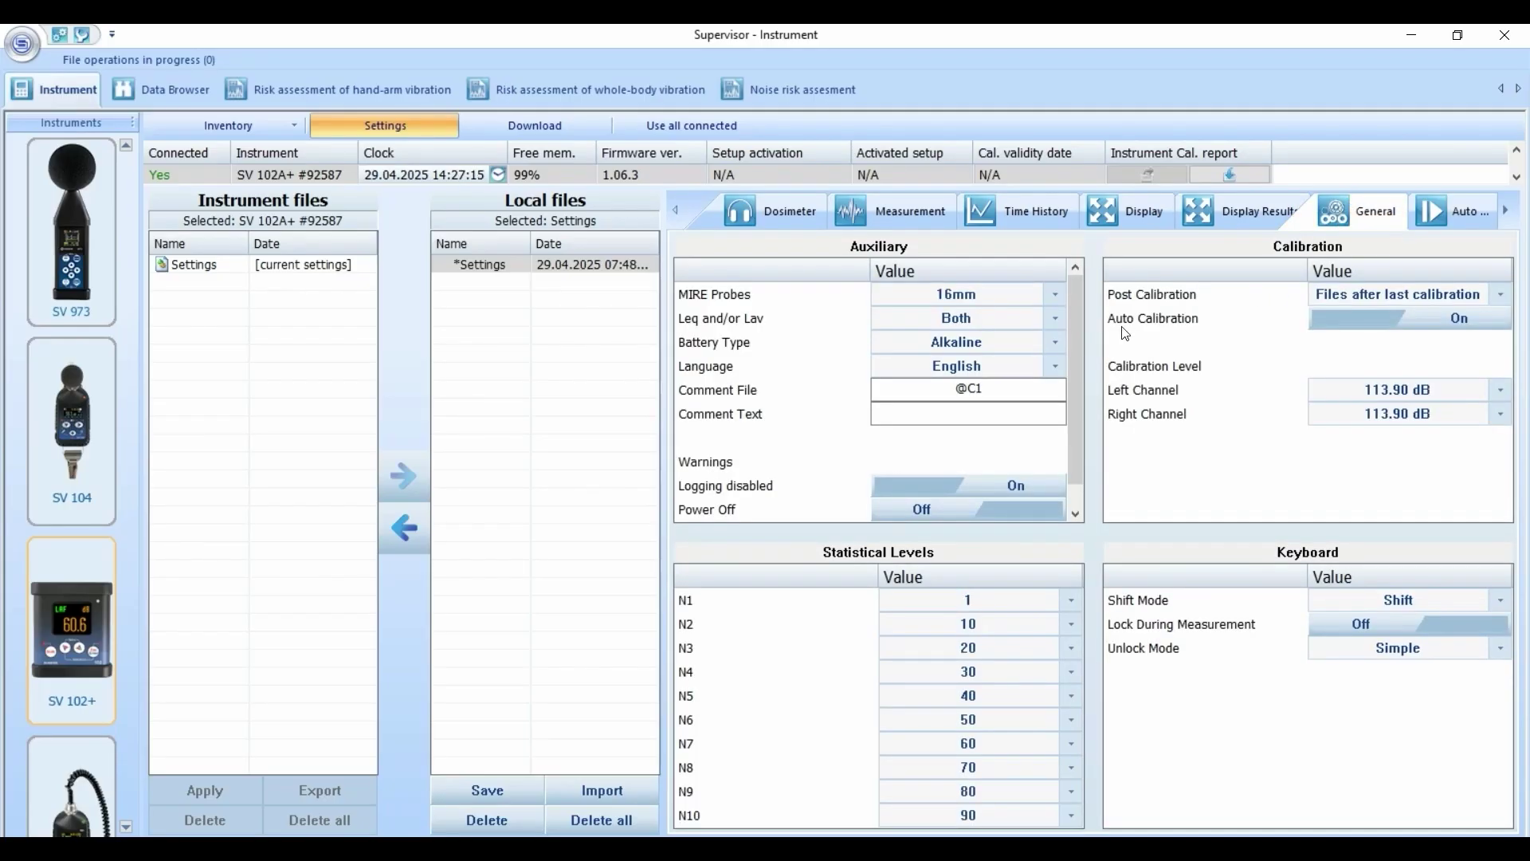
{"action": "left_click", "coordinate": [1054, 292]}
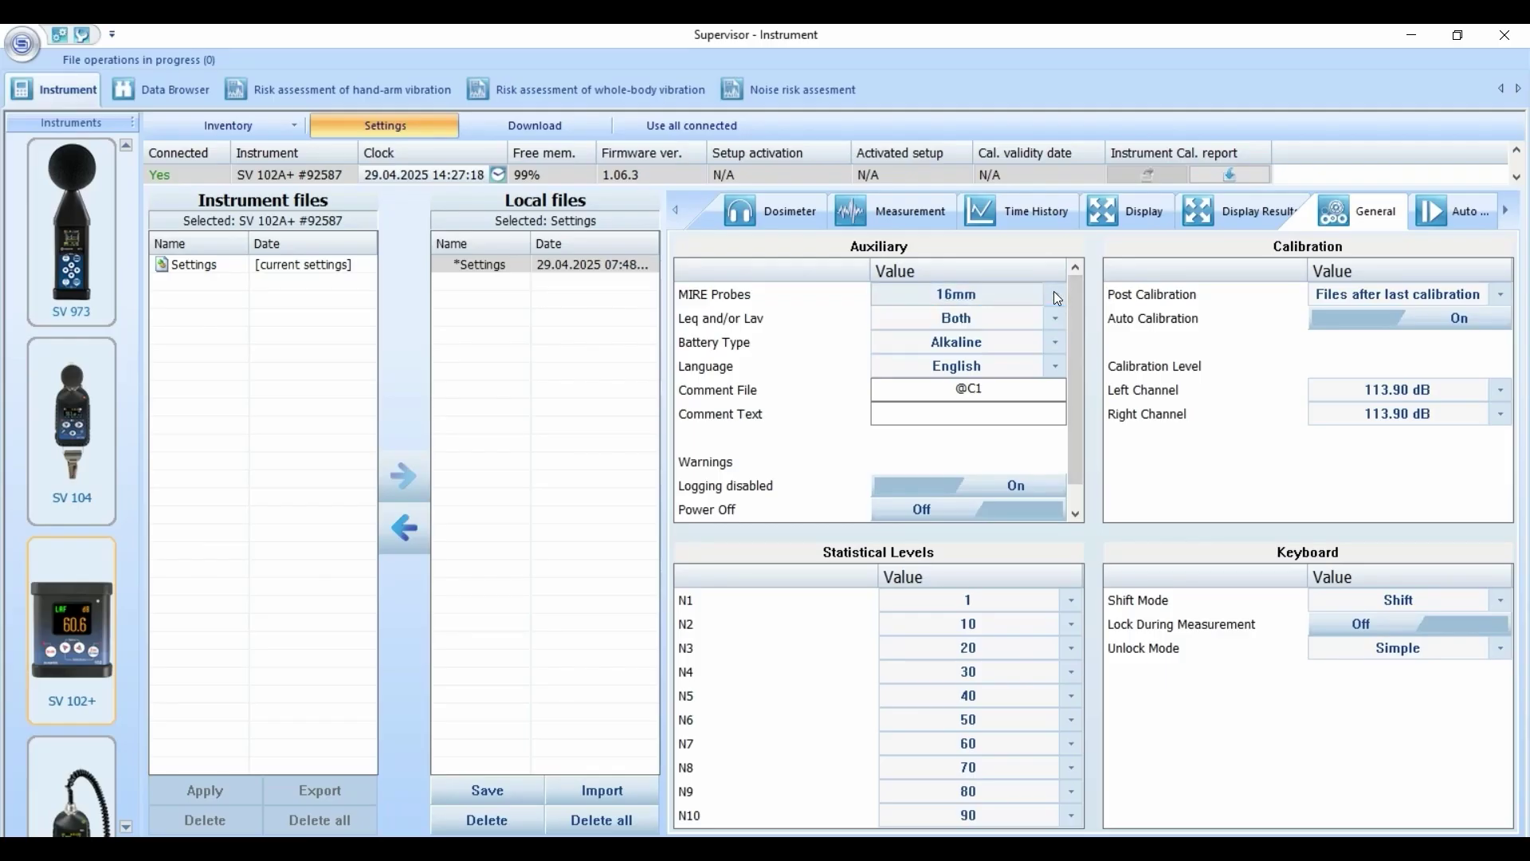
{"action": "left_click", "coordinate": [1056, 320]}
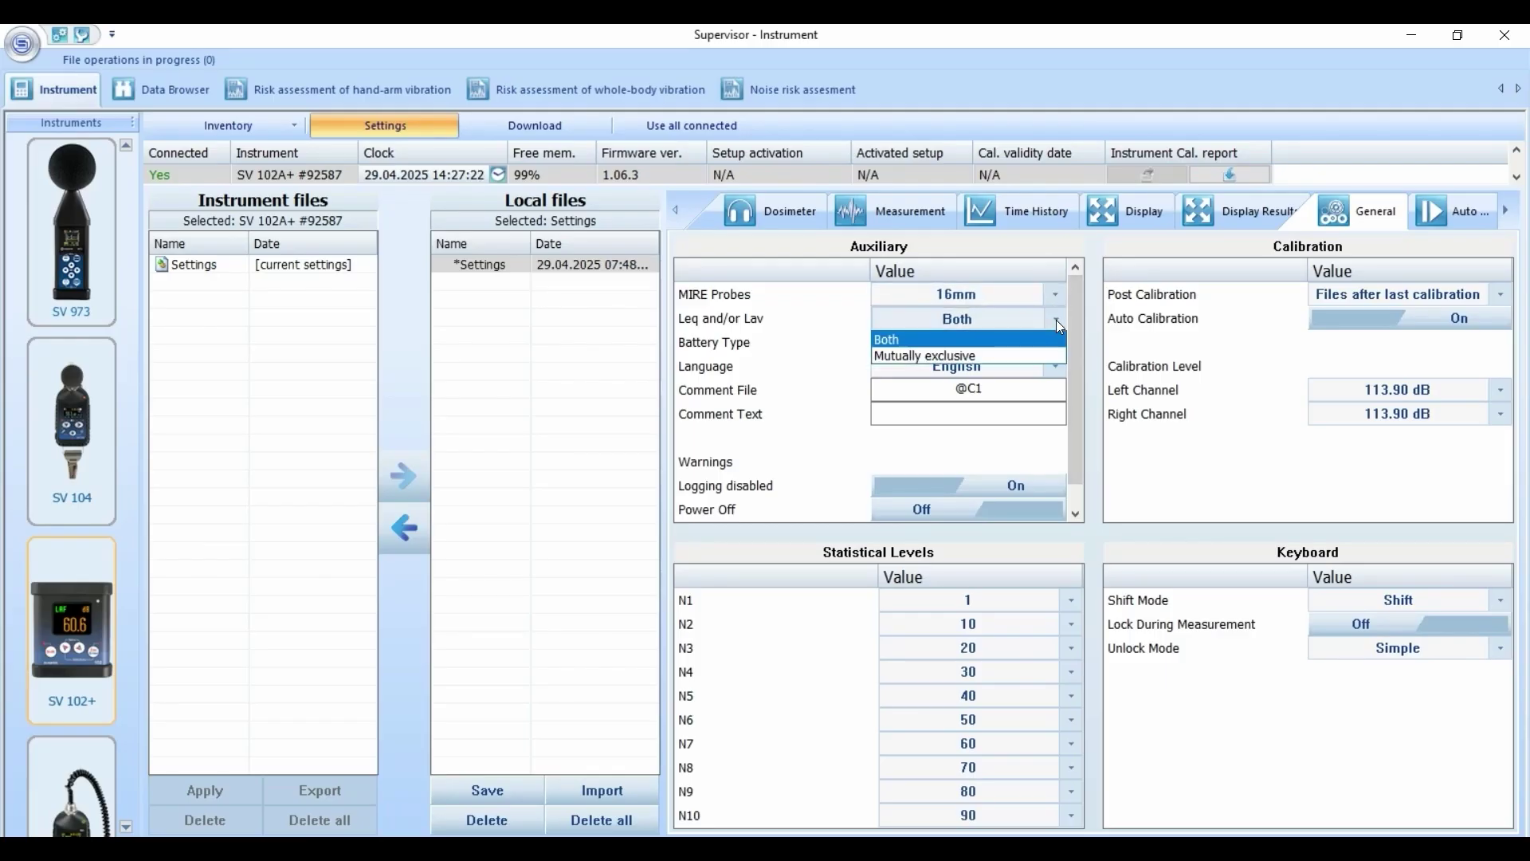
{"action": "left_click", "coordinate": [1056, 320]}
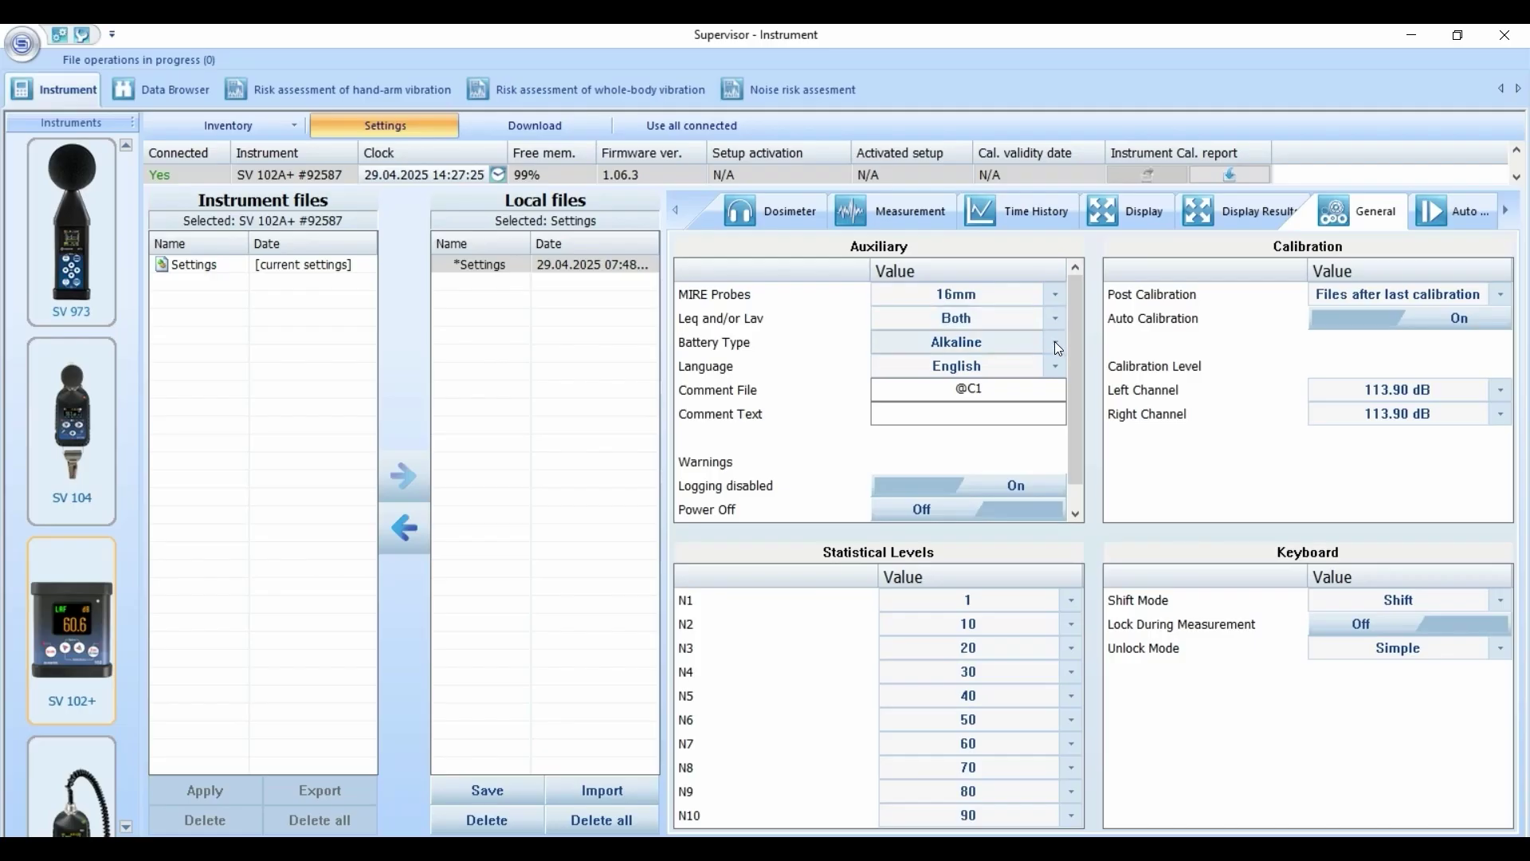
{"action": "left_click", "coordinate": [1054, 342]}
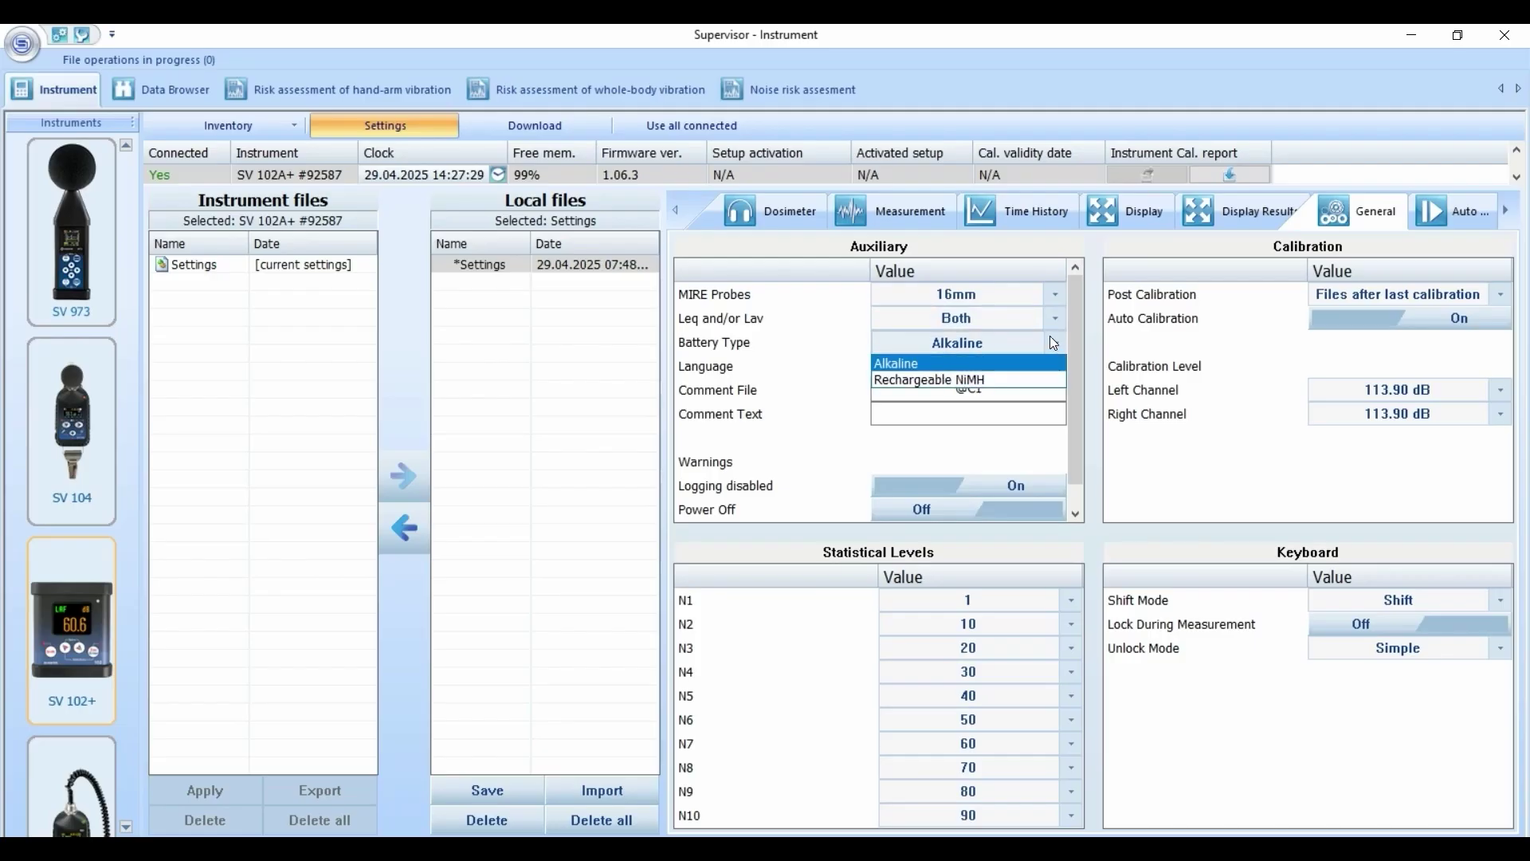
{"action": "left_click", "coordinate": [1052, 339]}
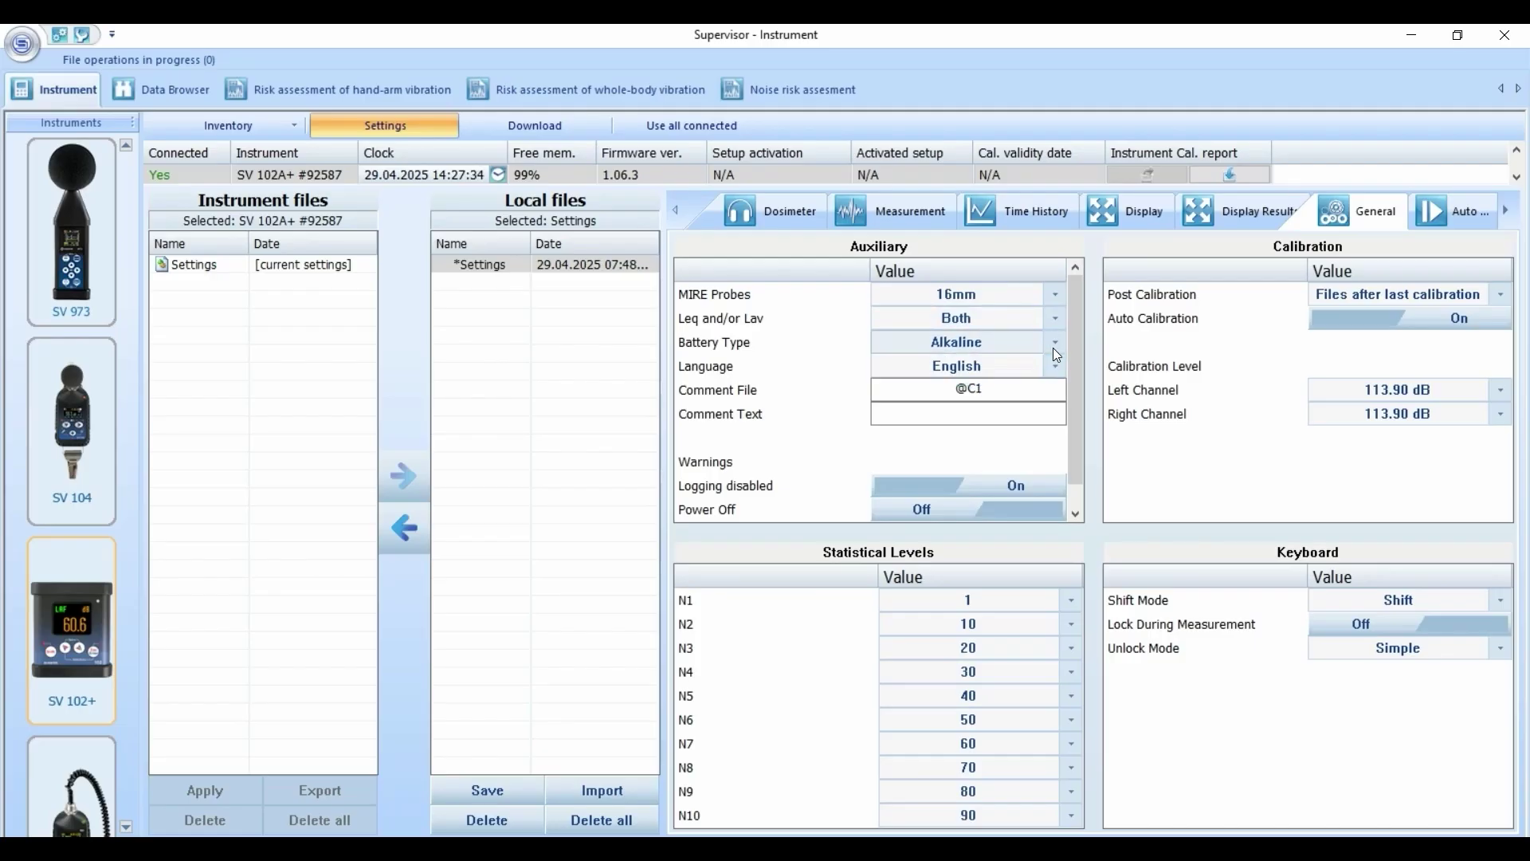
{"action": "left_click", "coordinate": [1054, 366]}
{"action": "left_click", "coordinate": [1053, 370]}
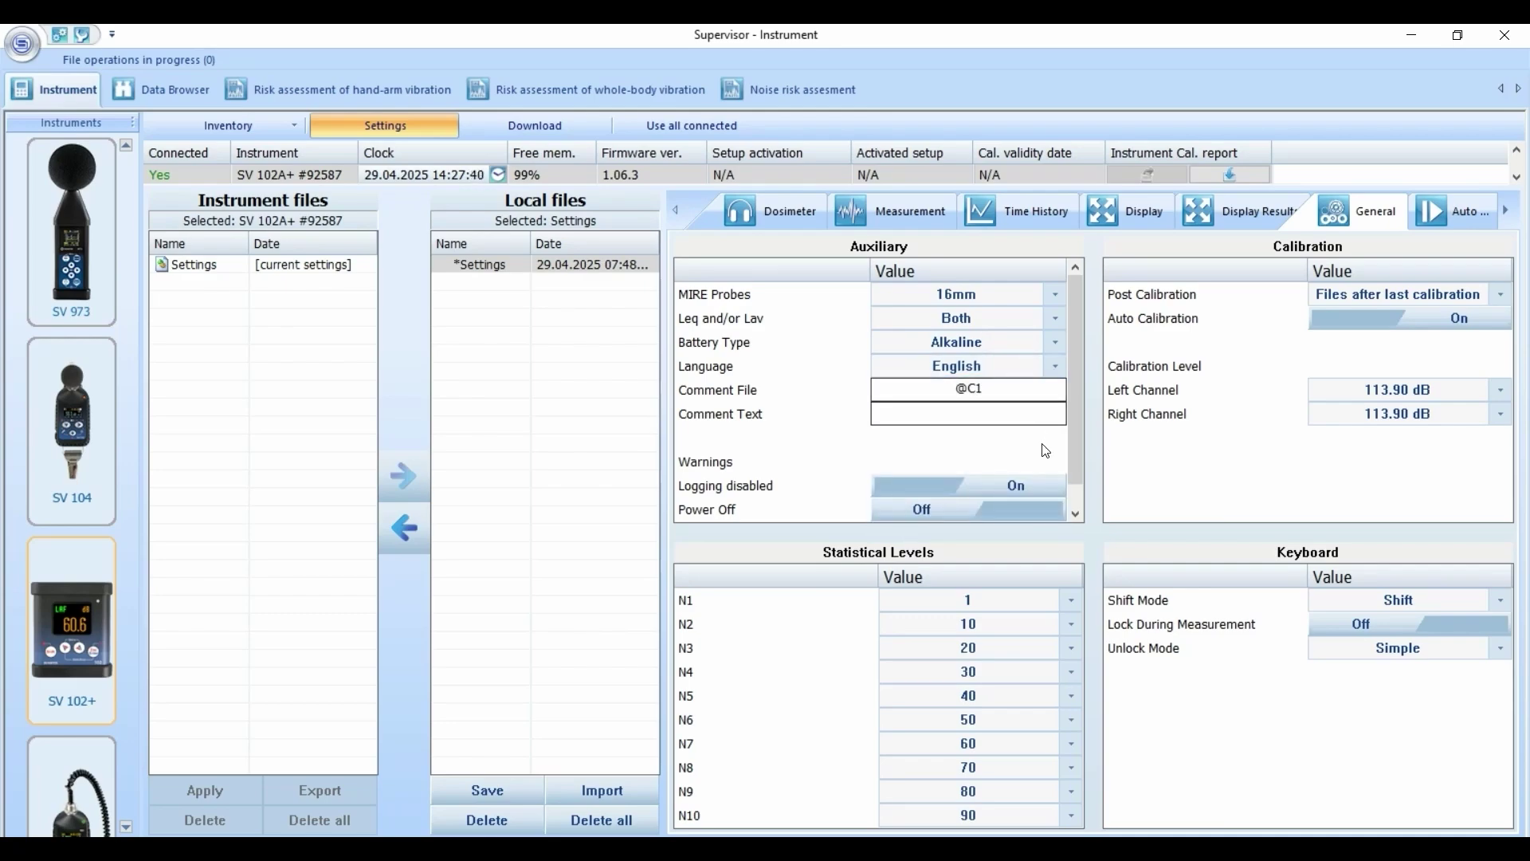
{"action": "scroll", "coordinate": [1034, 486], "scroll_direction": "down", "scroll_amount": 1}
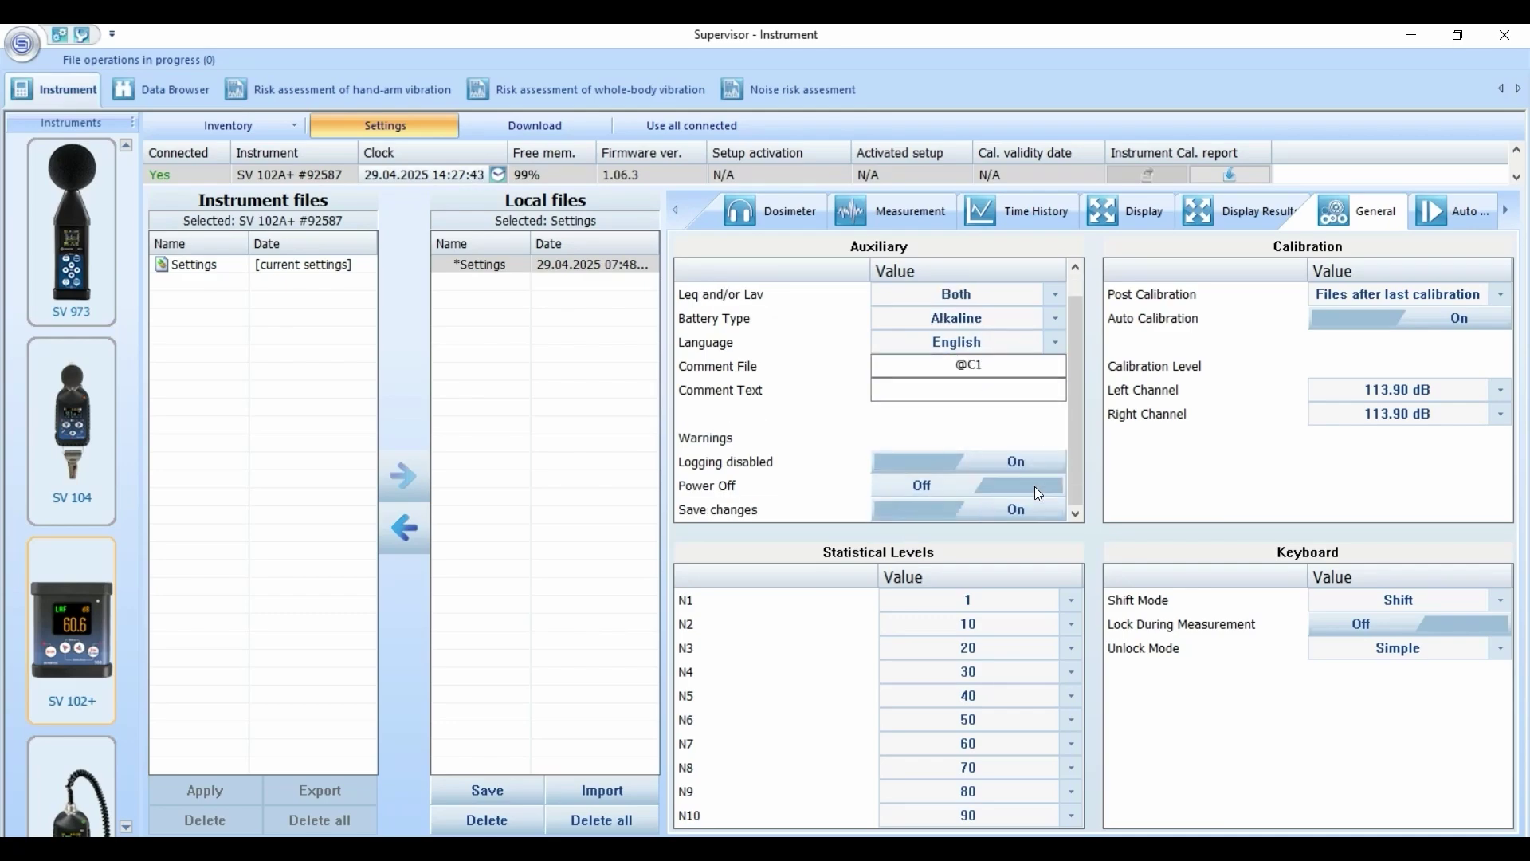
Turn the power-off warning On, leaving keyboard lock Off and post-calibration unchanged.
{"action": "left_click", "coordinate": [923, 493]}
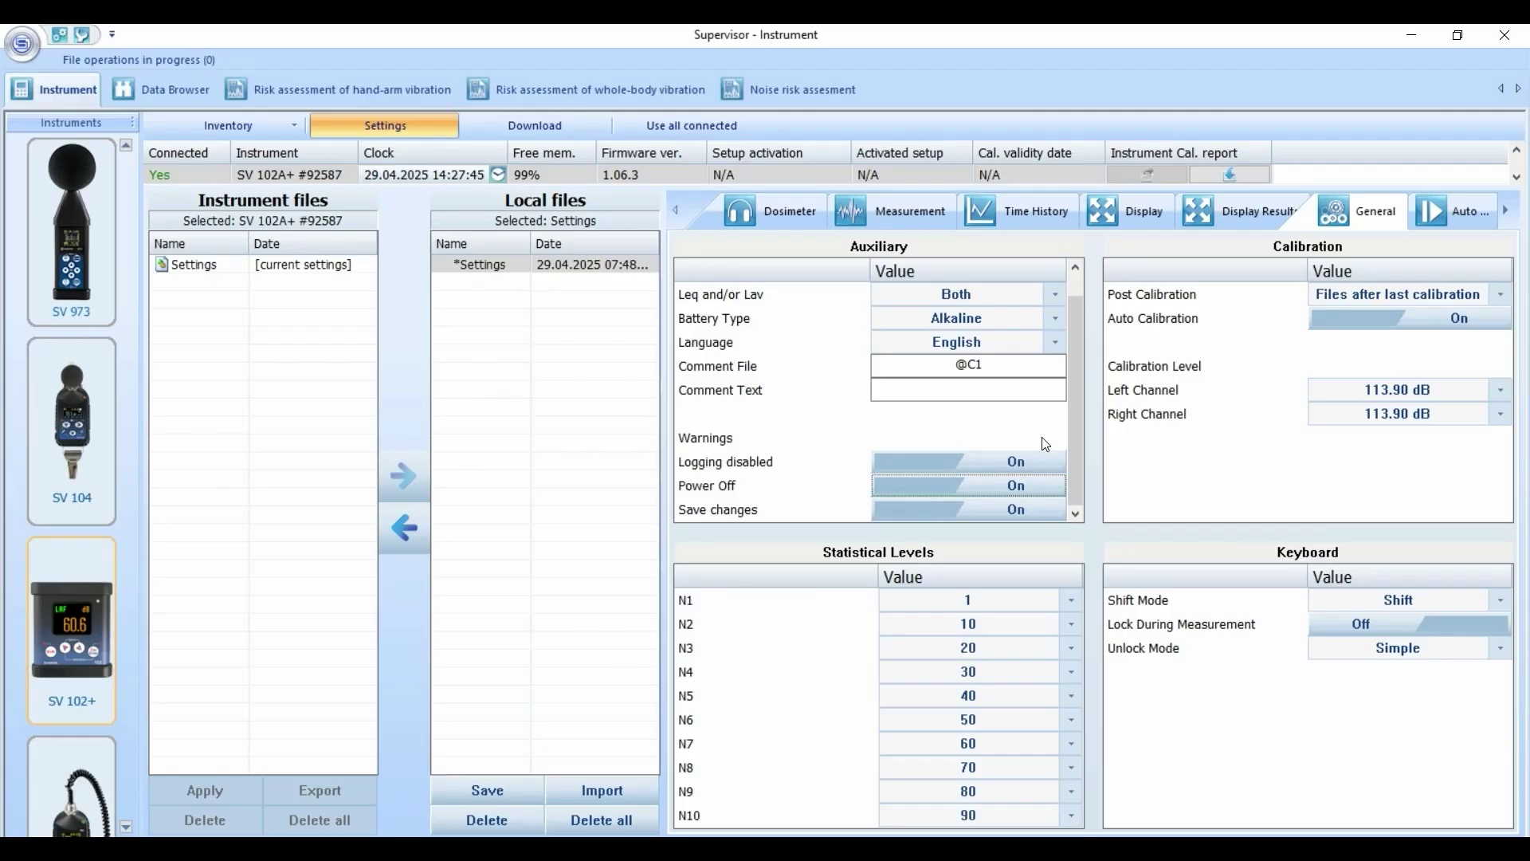
{"action": "left_click", "coordinate": [1312, 622]}
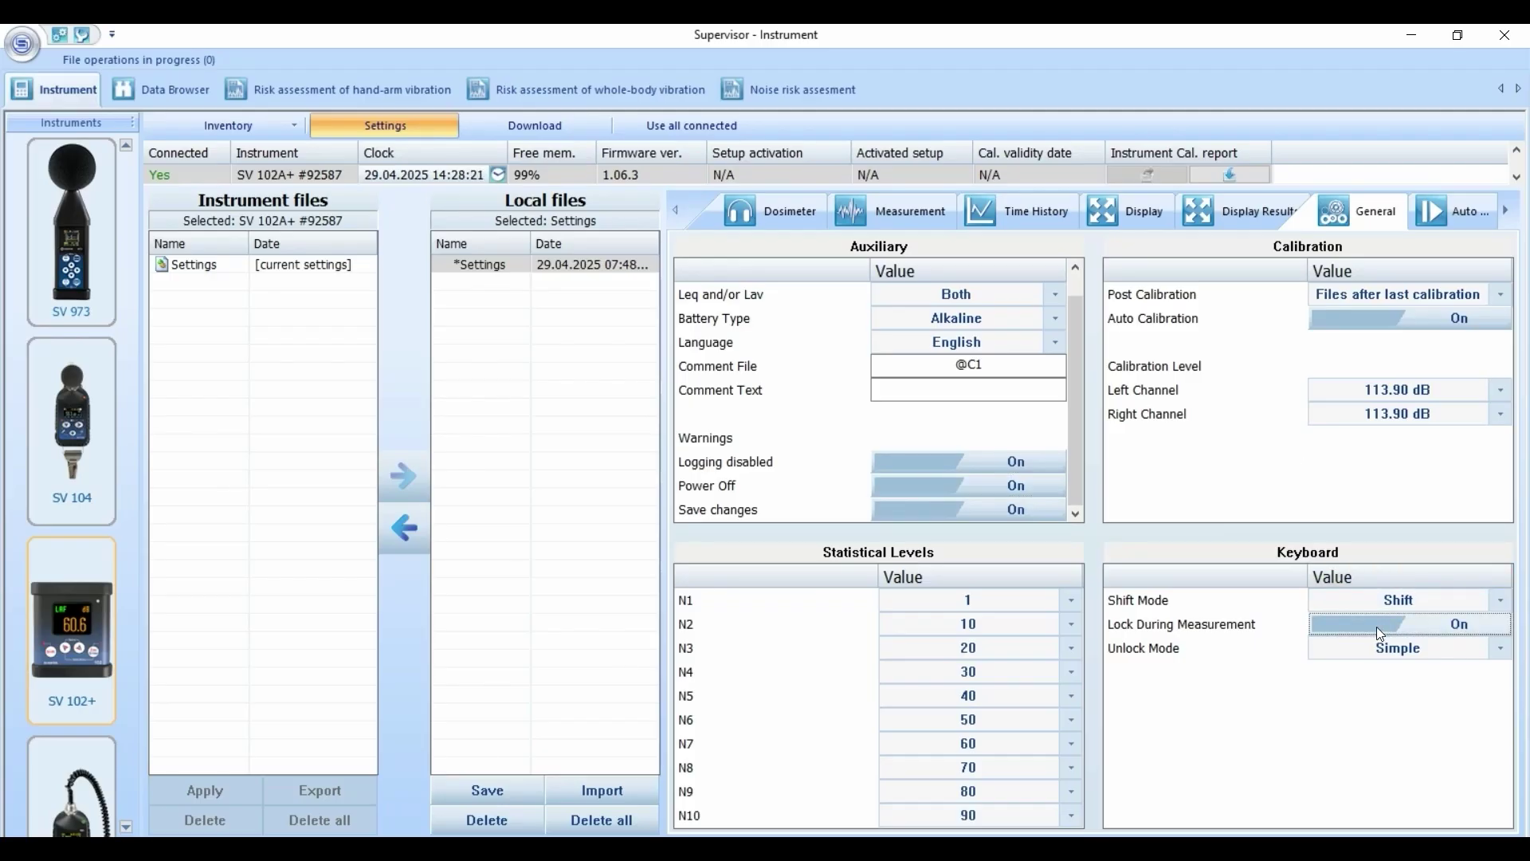
{"action": "left_click", "coordinate": [1376, 627]}
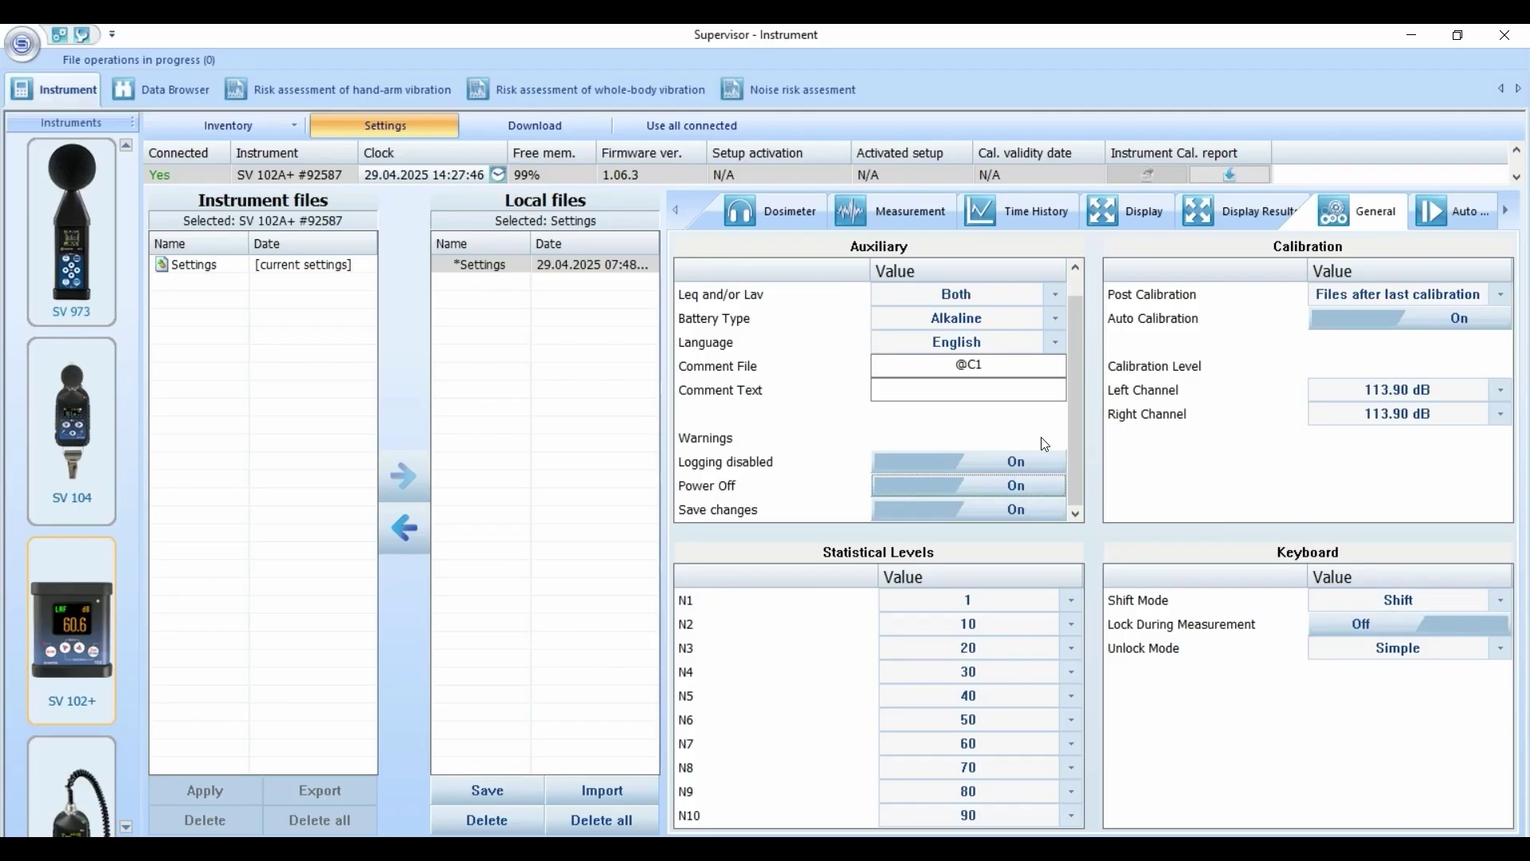
{"action": "left_click", "coordinate": [1499, 294]}
{"action": "left_click", "coordinate": [1499, 294]}
Turn on the weekday 08:00–16:00 auto-run timer with a 10:00–10:30 first pause.
{"action": "left_click", "coordinate": [1447, 210]}
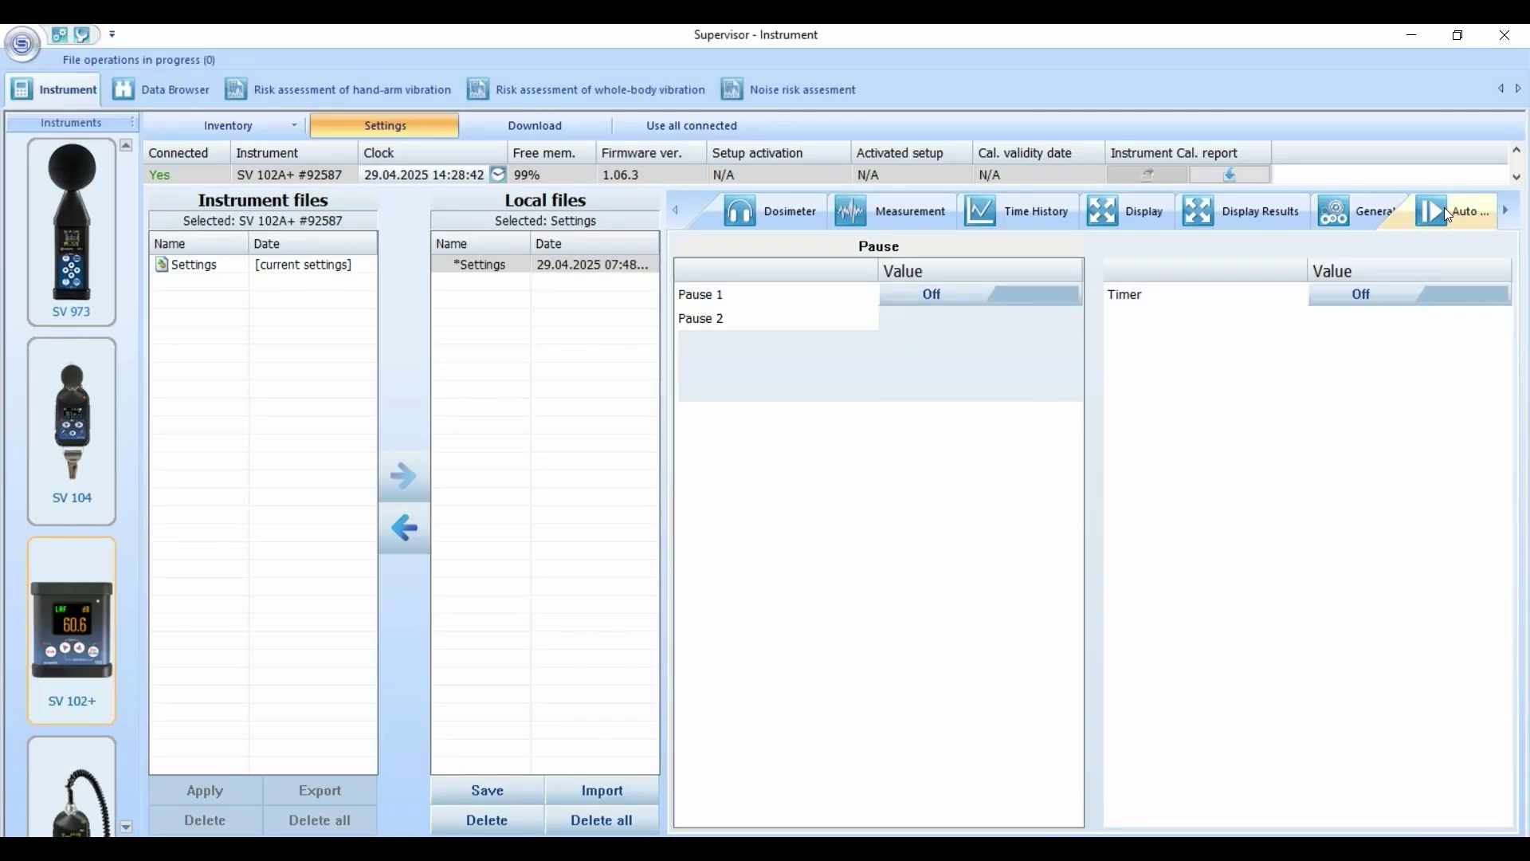
{"action": "left_click", "coordinate": [1506, 210]}
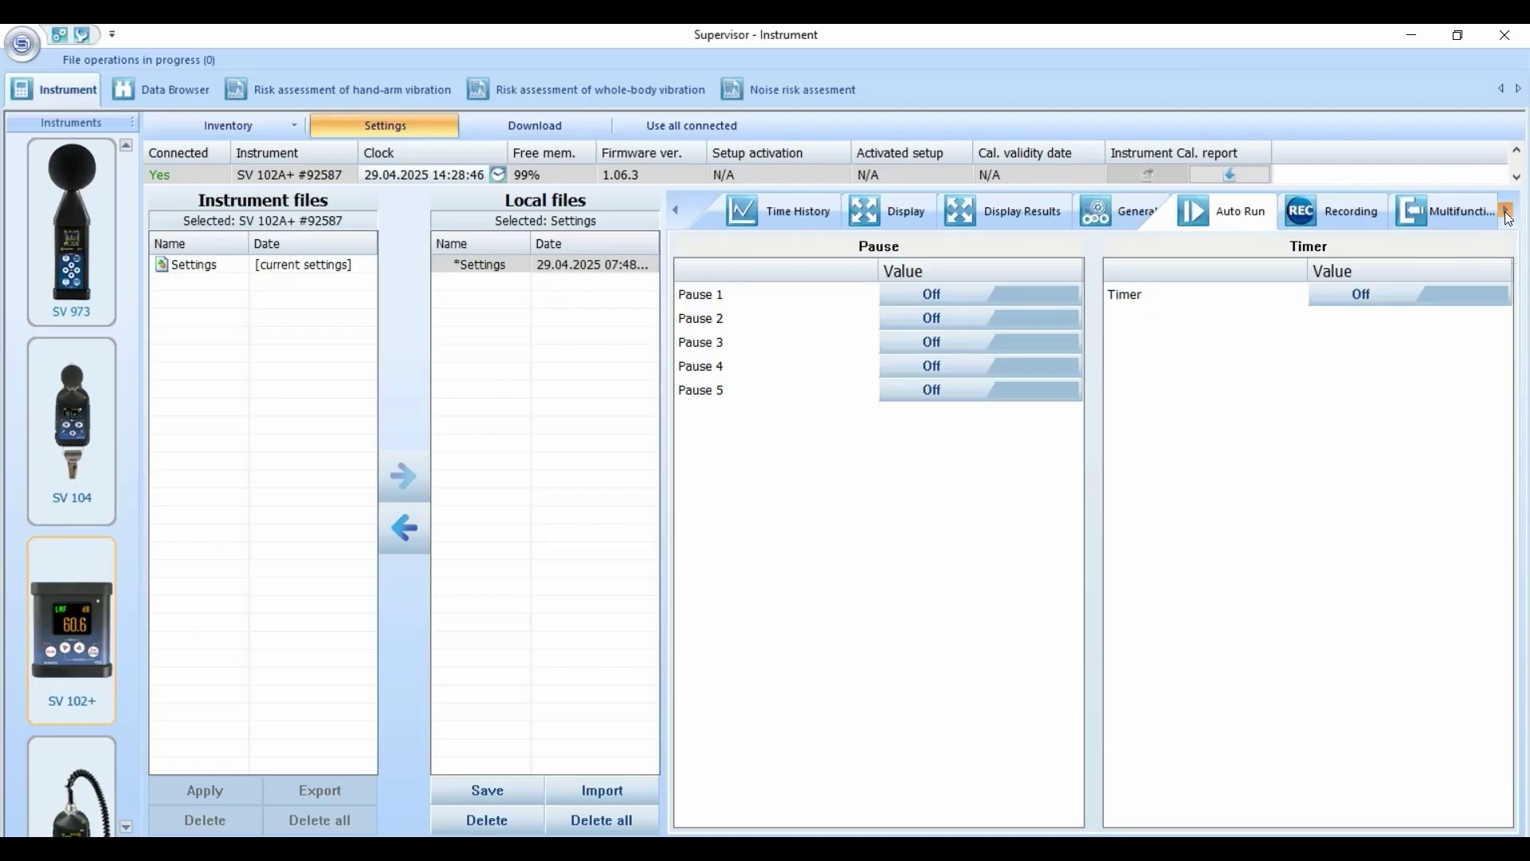
{"action": "left_click", "coordinate": [1508, 214]}
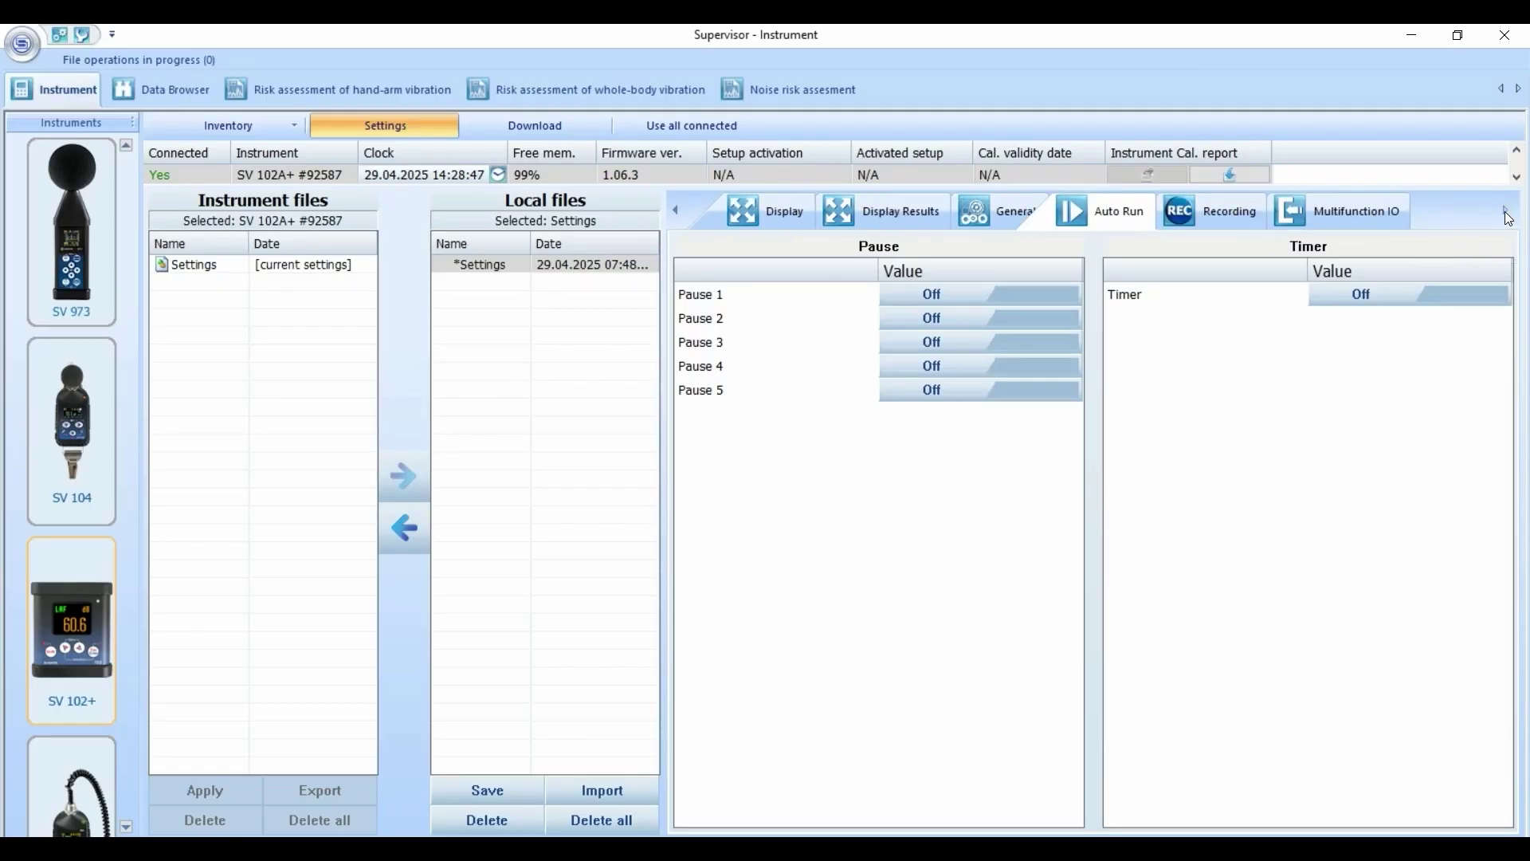
{"action": "left_click", "coordinate": [963, 294]}
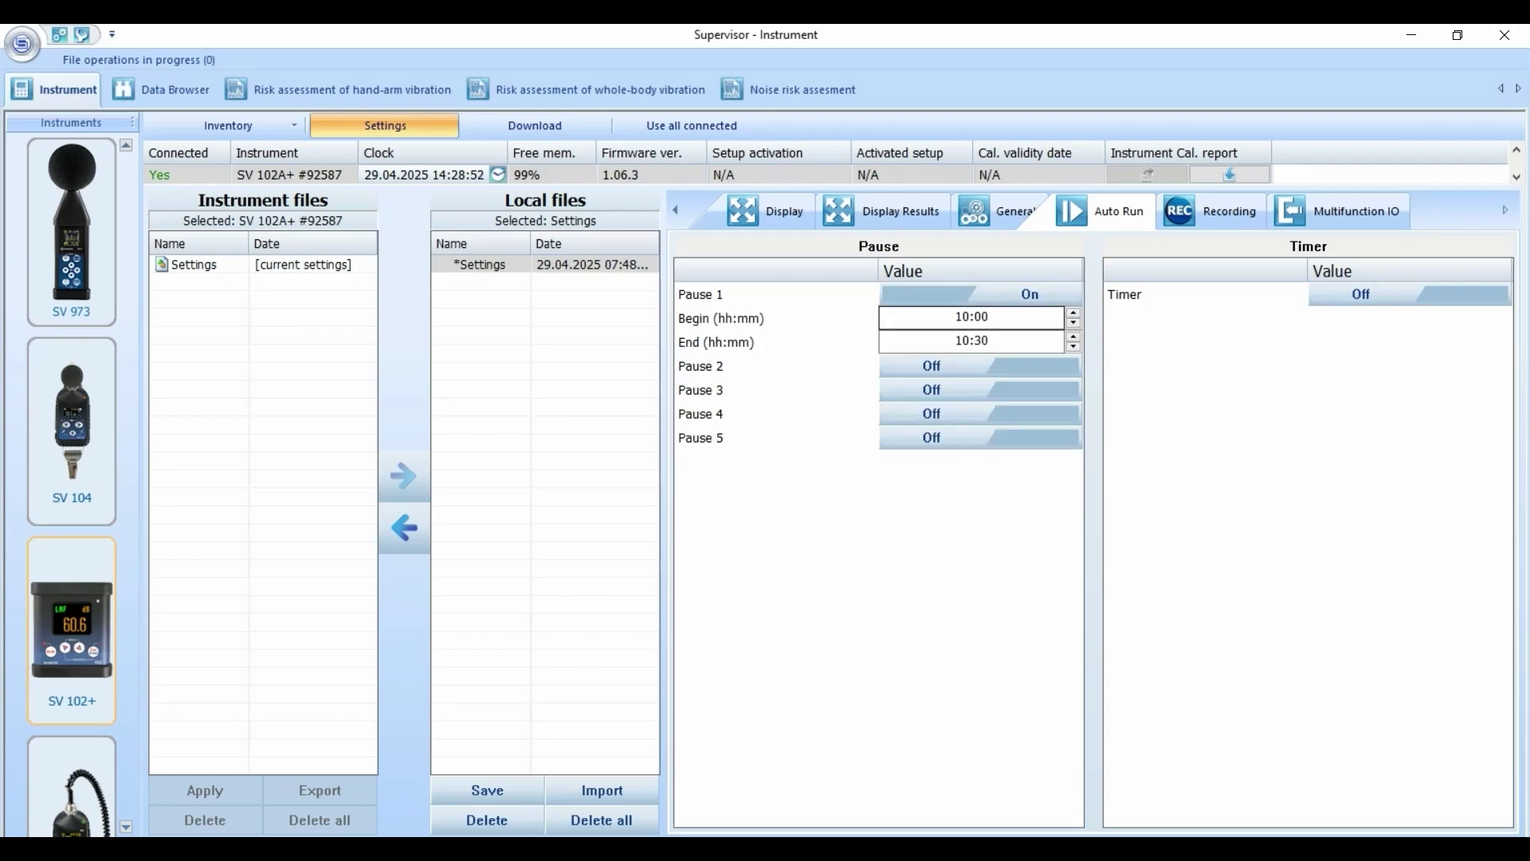
{"action": "left_click", "coordinate": [1026, 293]}
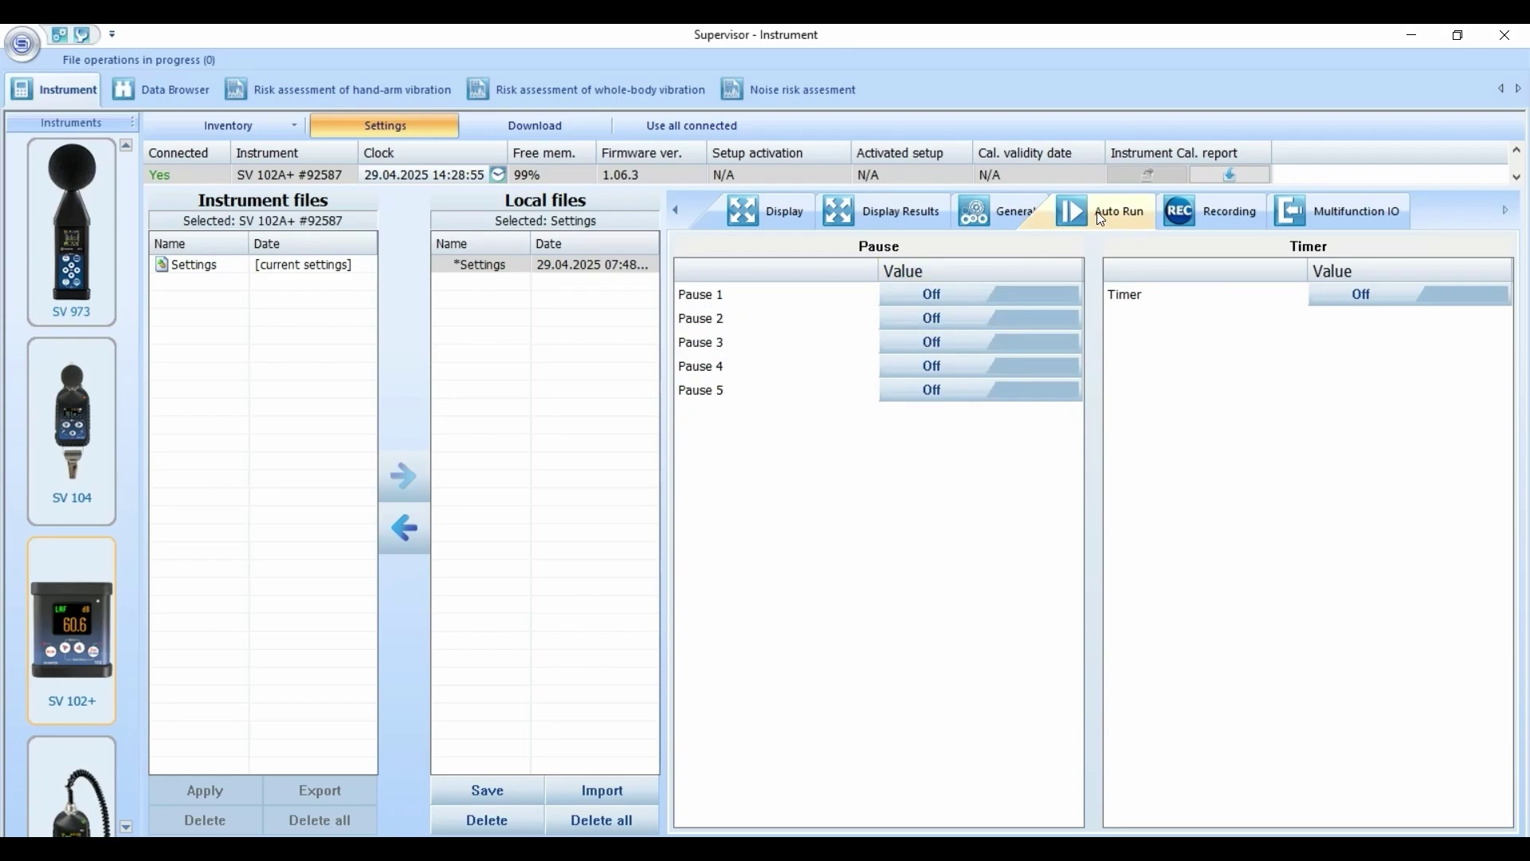
{"action": "left_click", "coordinate": [1364, 294]}
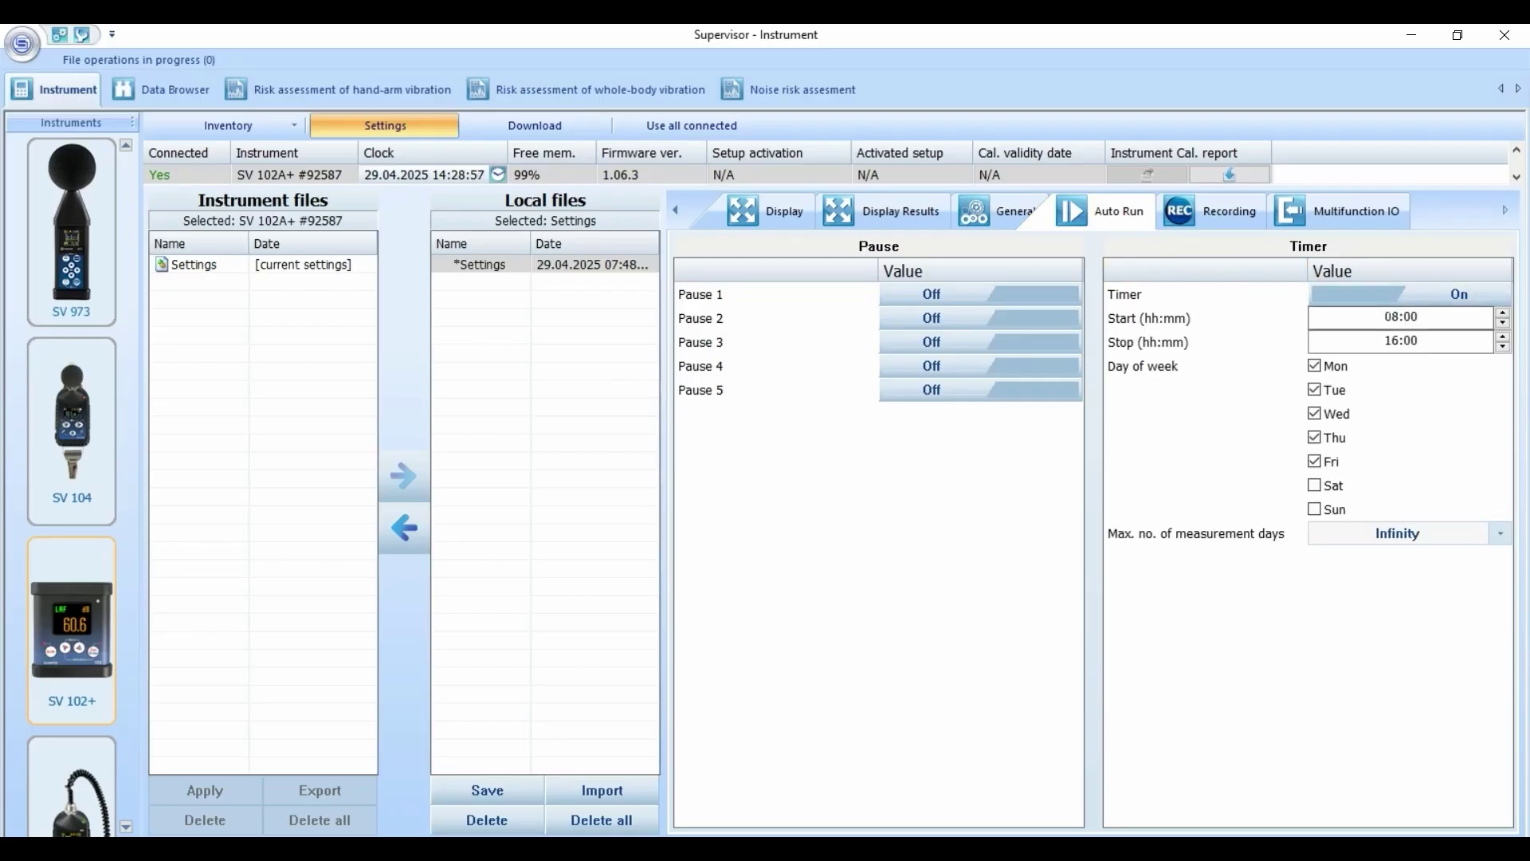
{"action": "left_click", "coordinate": [1461, 323]}
{"action": "key", "text": "Tab"}
{"action": "left_click", "coordinate": [981, 294]}
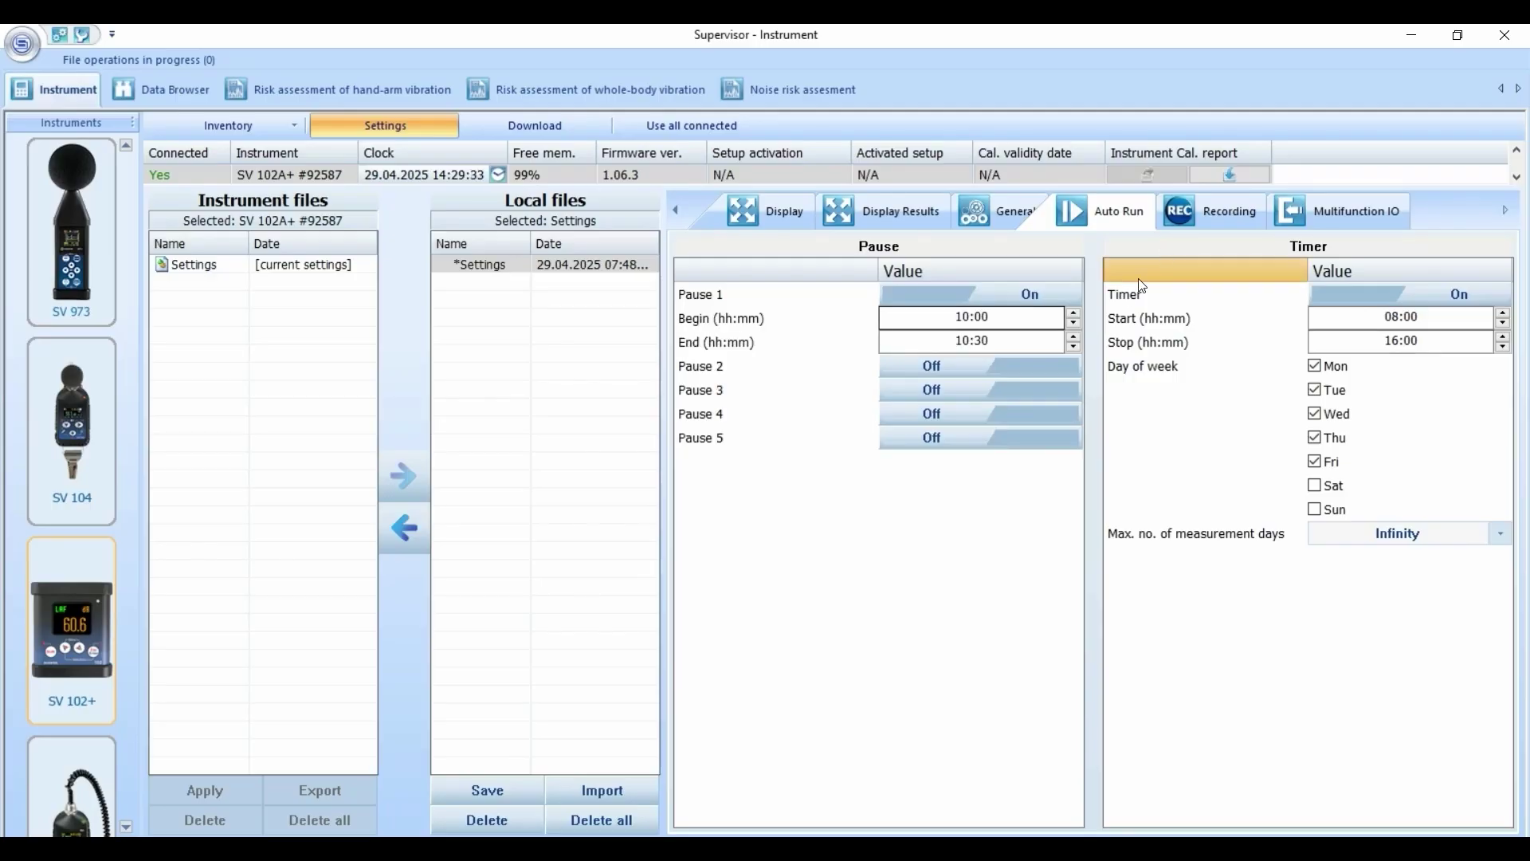
{"action": "left_click", "coordinate": [1203, 214]}
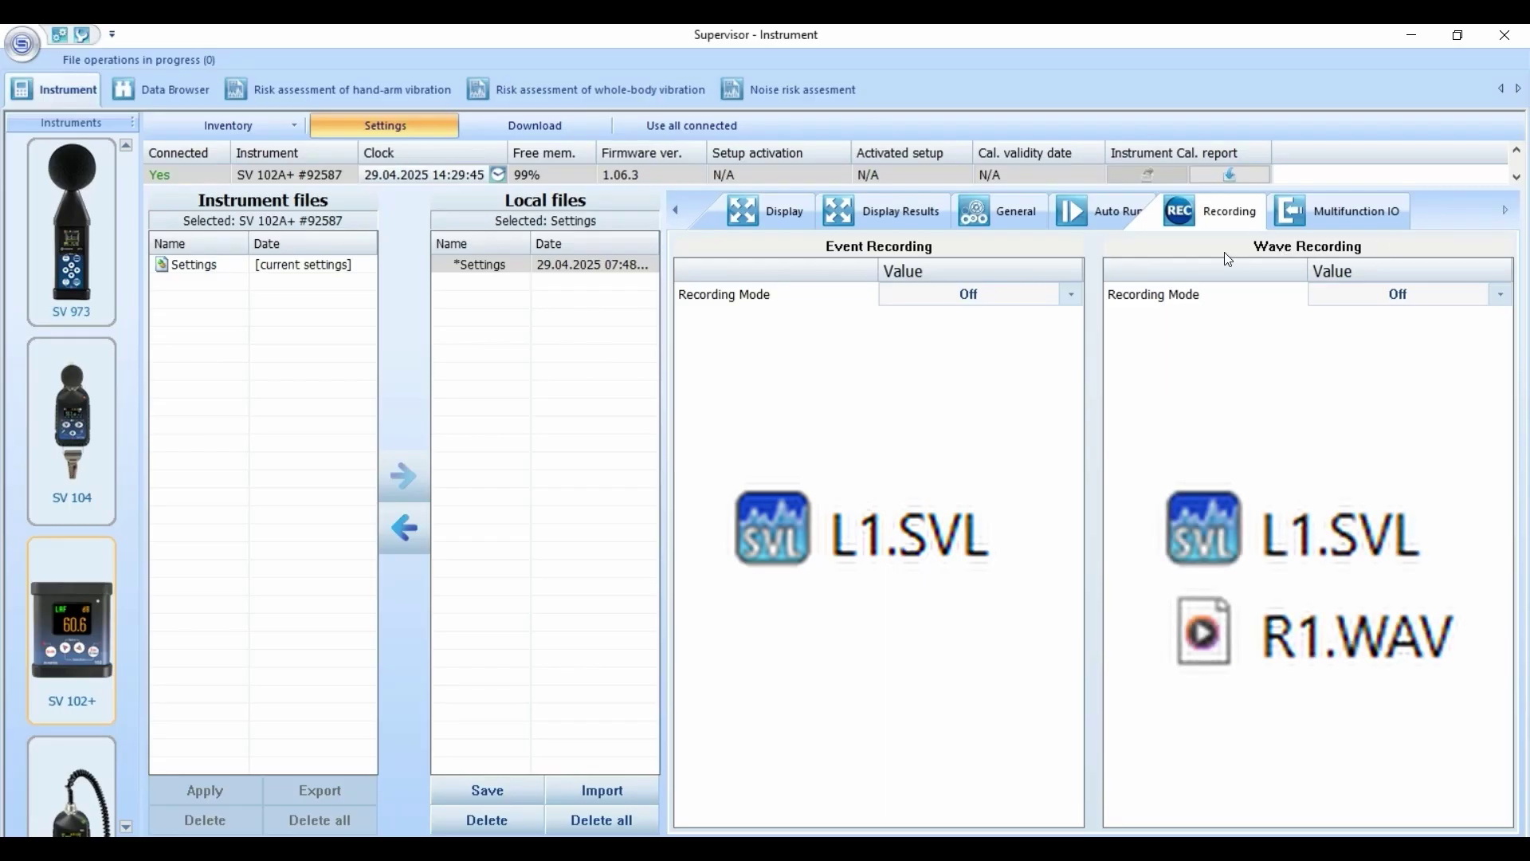
Set event recording to Continuous, keeping 12 kHz sampling and 0 dB signal gain.
{"action": "left_click", "coordinate": [1068, 295]}
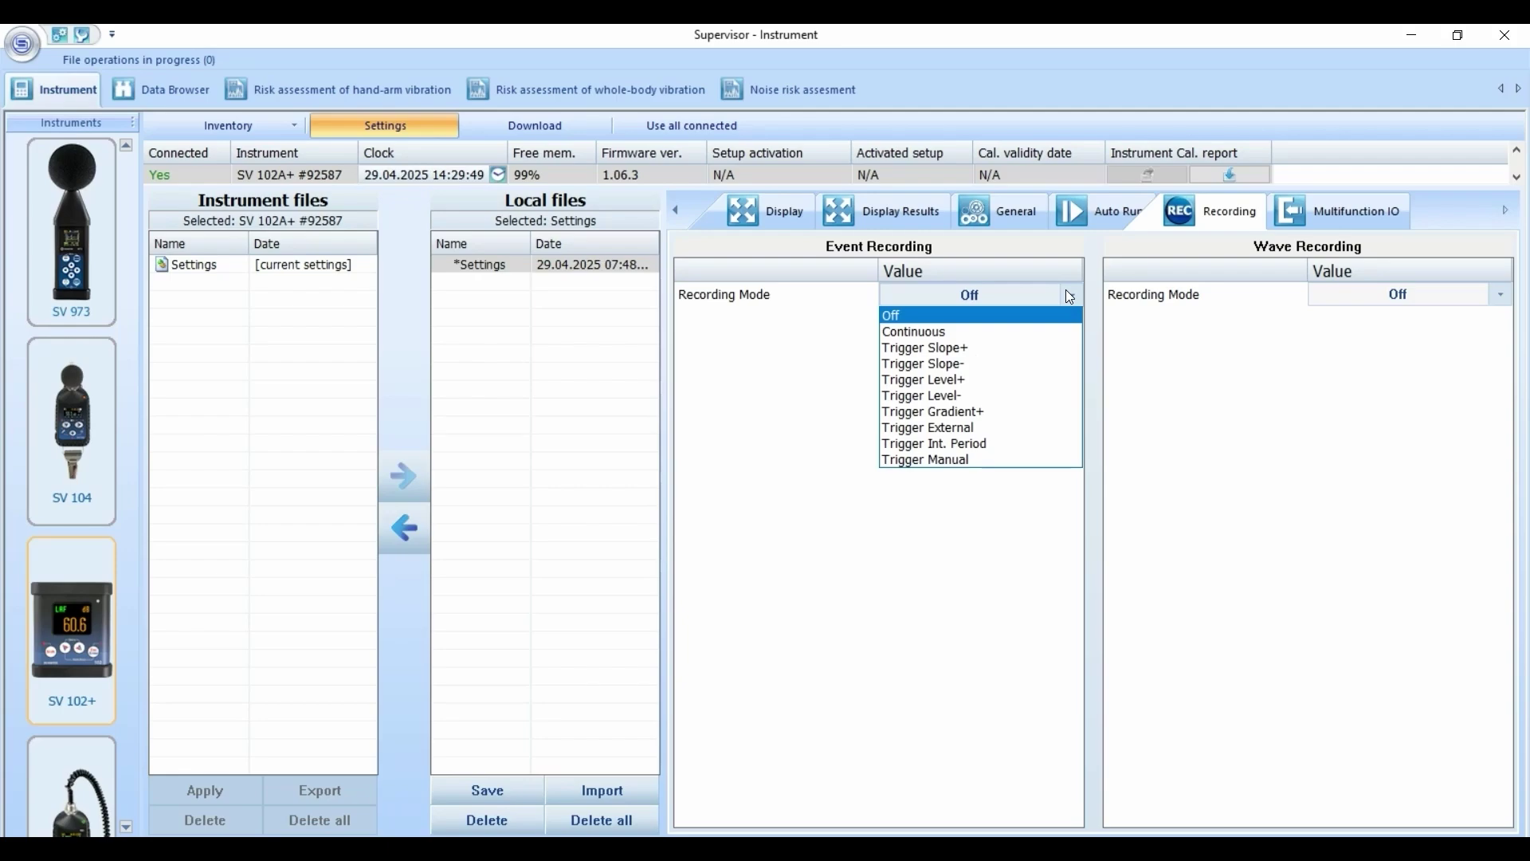
{"action": "left_click", "coordinate": [1001, 334]}
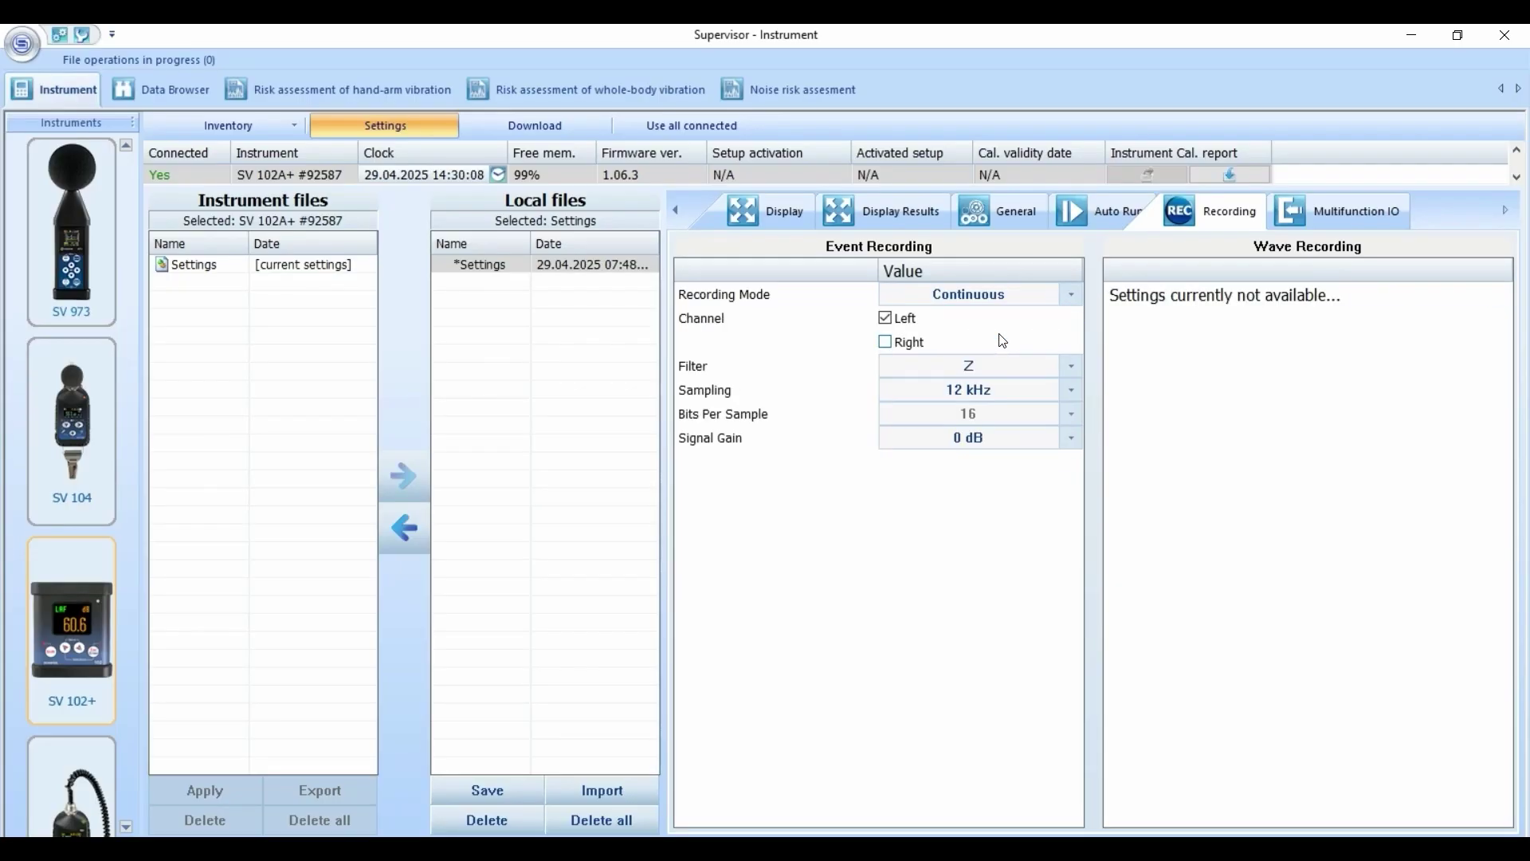
{"action": "left_click", "coordinate": [1072, 394]}
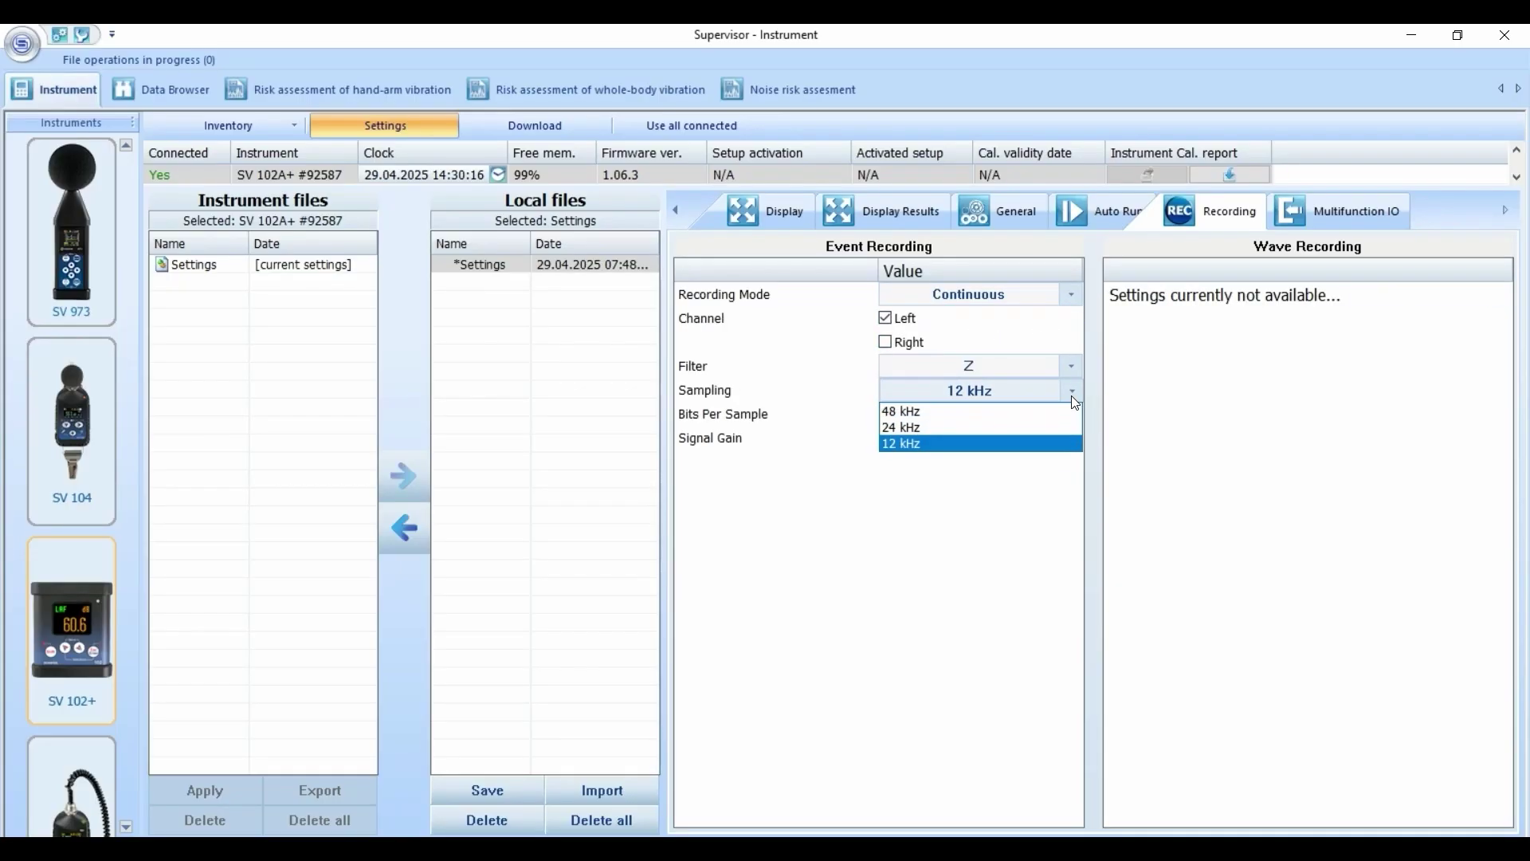
{"action": "left_click", "coordinate": [1073, 395]}
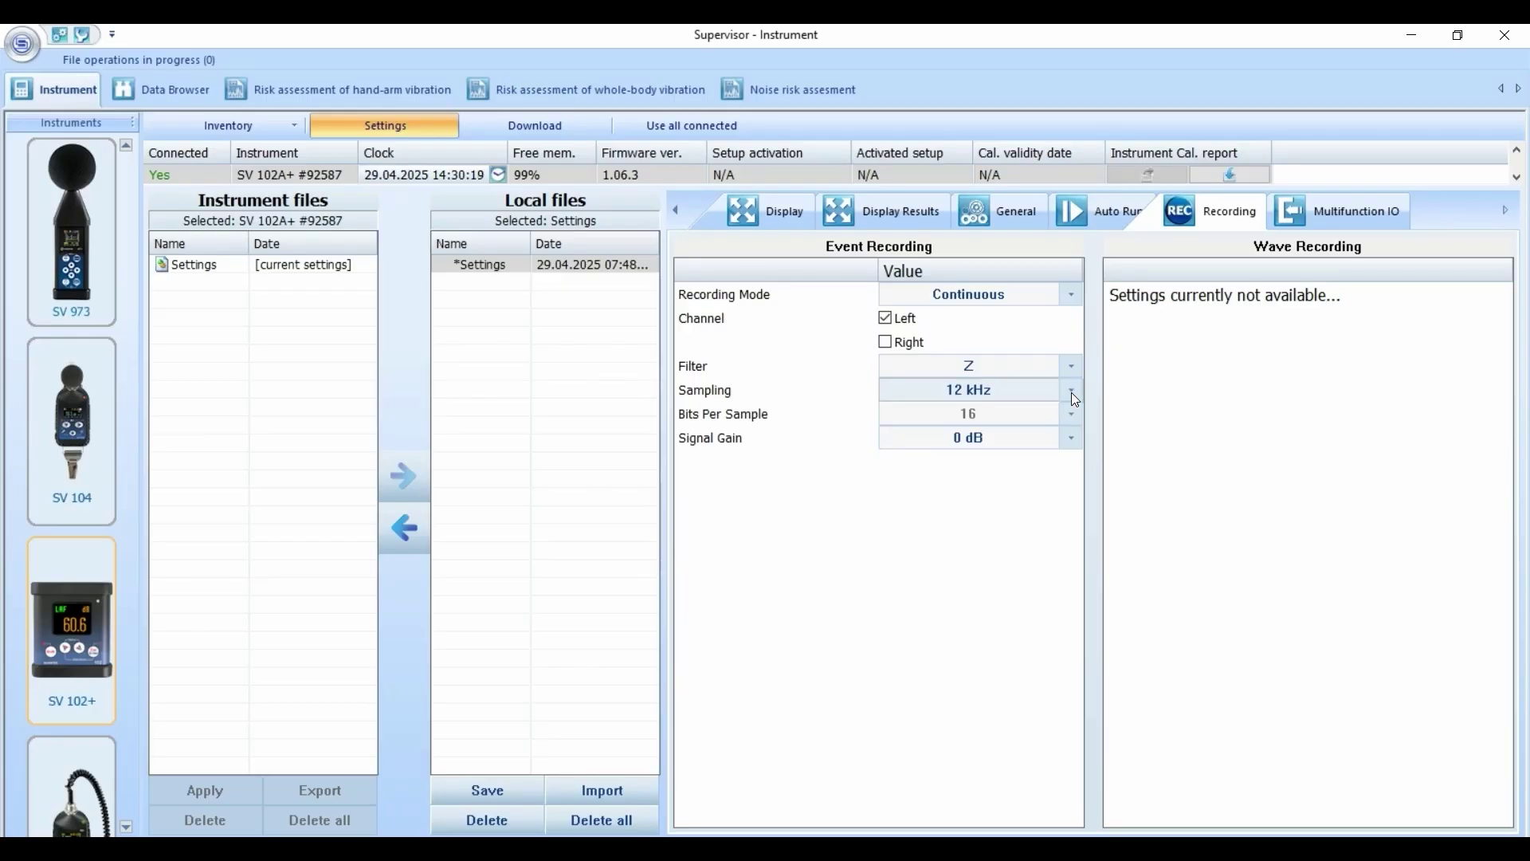
{"action": "left_click", "coordinate": [1070, 442]}
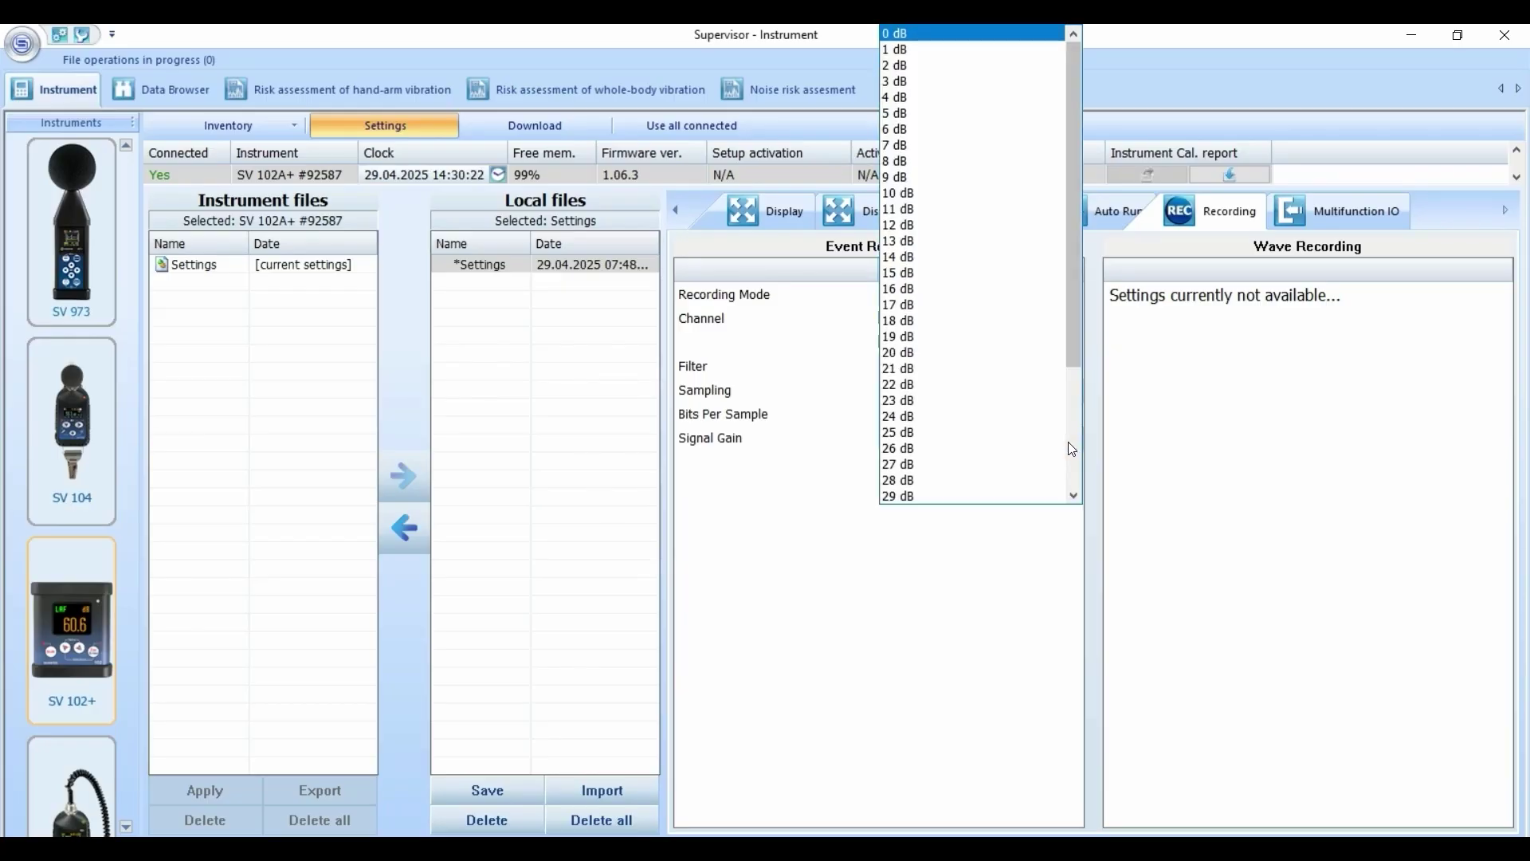
{"action": "left_click", "coordinate": [1130, 432]}
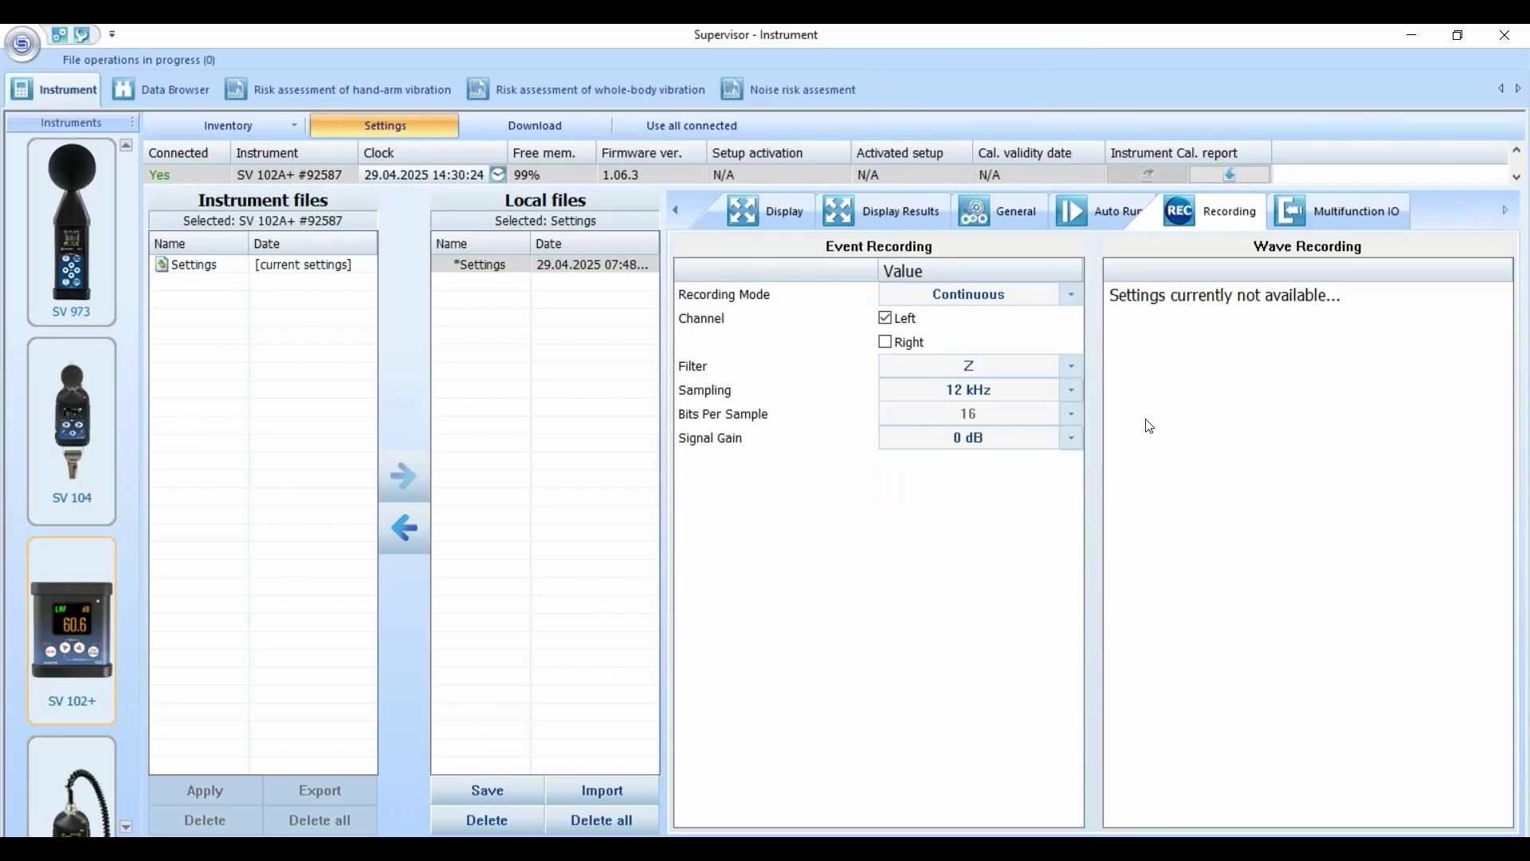
Leave both multifunction IO channels set to Analog OUT.
{"action": "left_click", "coordinate": [1356, 211]}
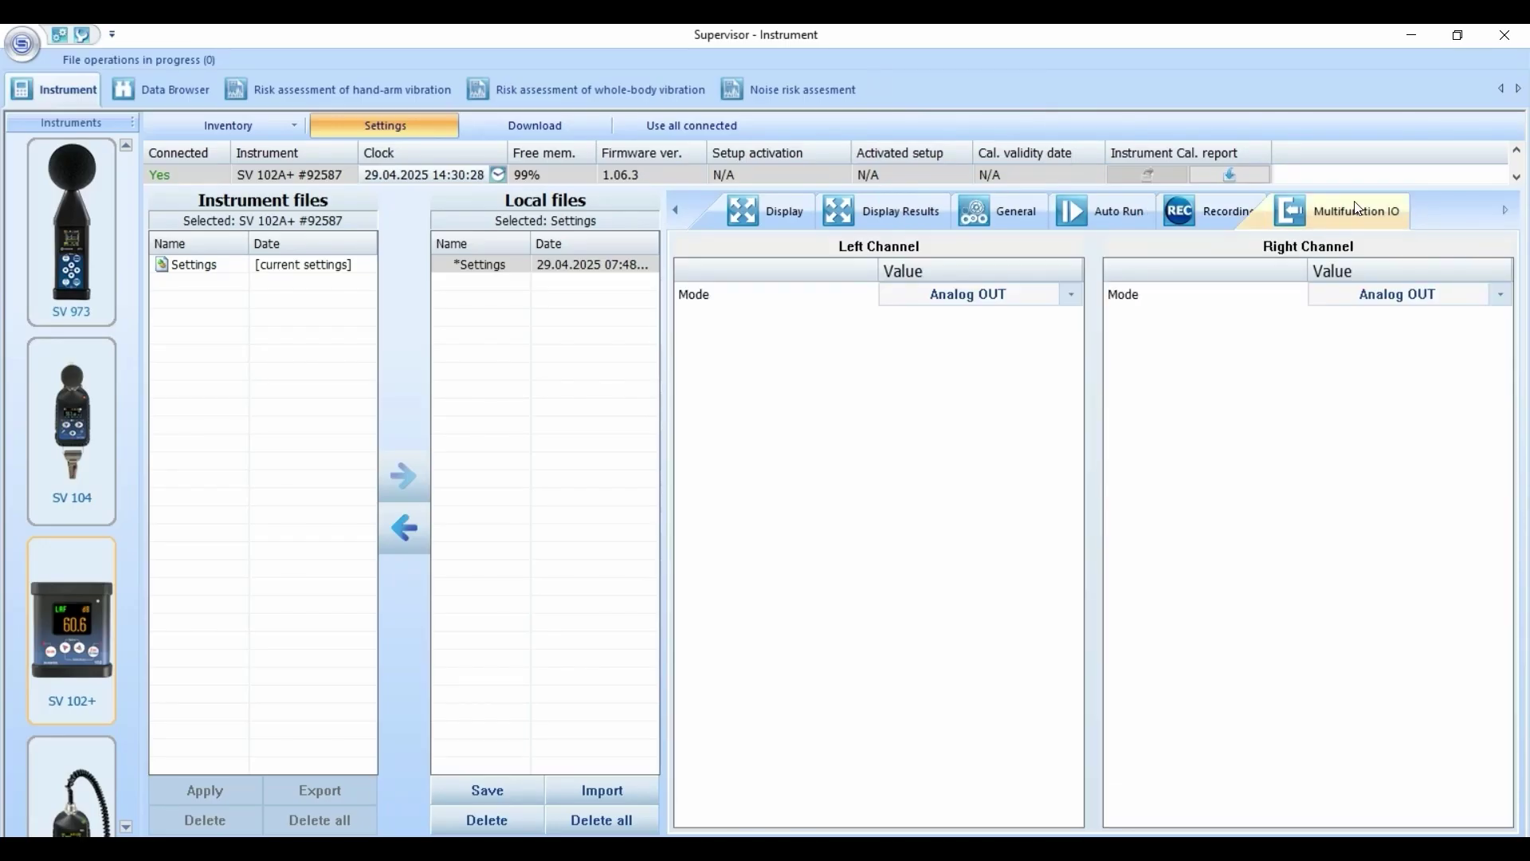
{"action": "left_click", "coordinate": [1070, 296]}
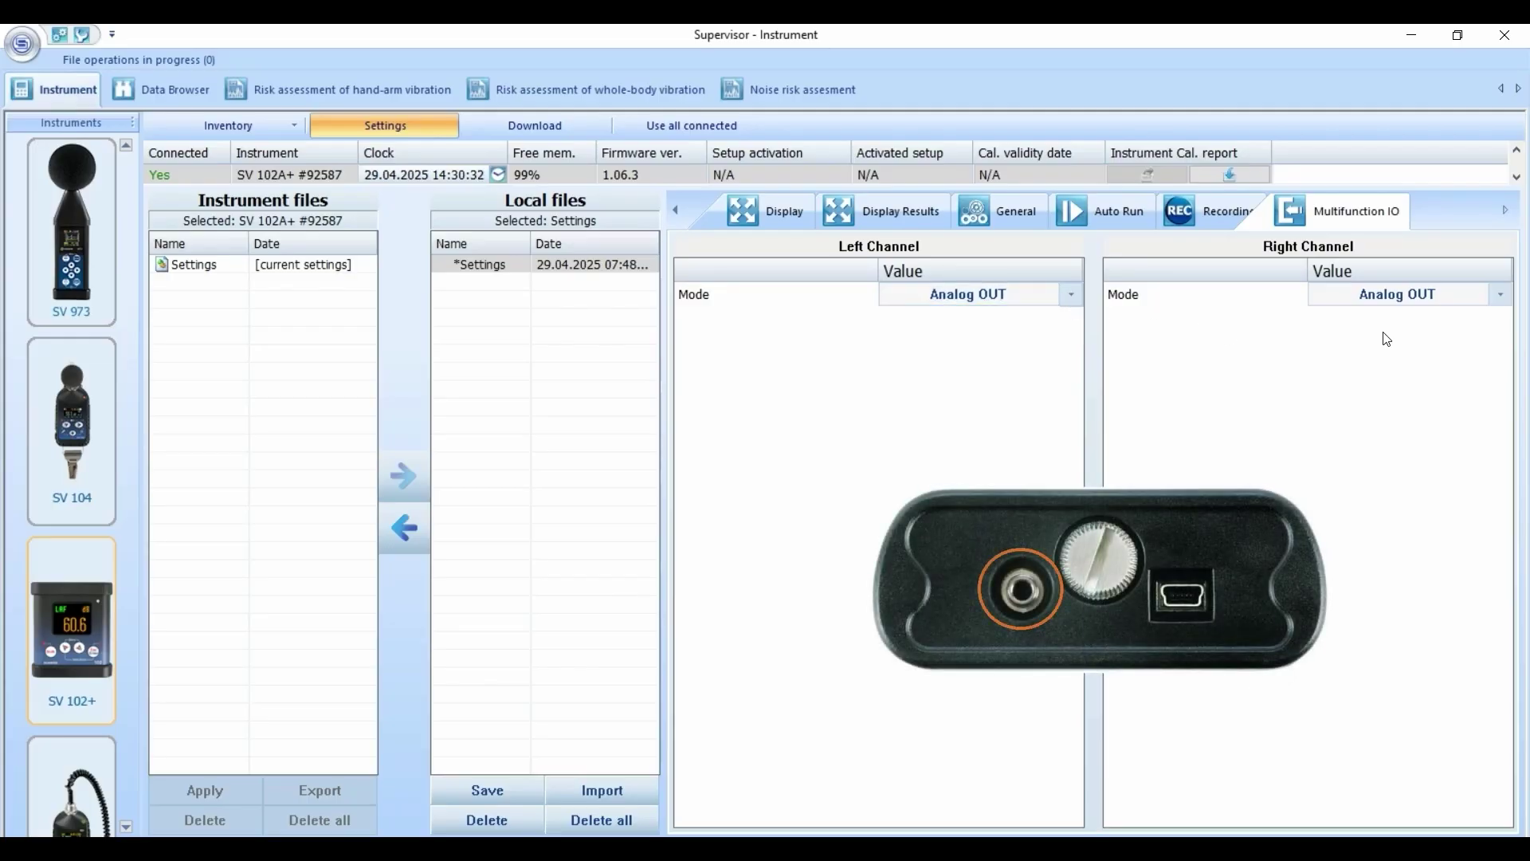
{"action": "left_click", "coordinate": [1499, 294]}
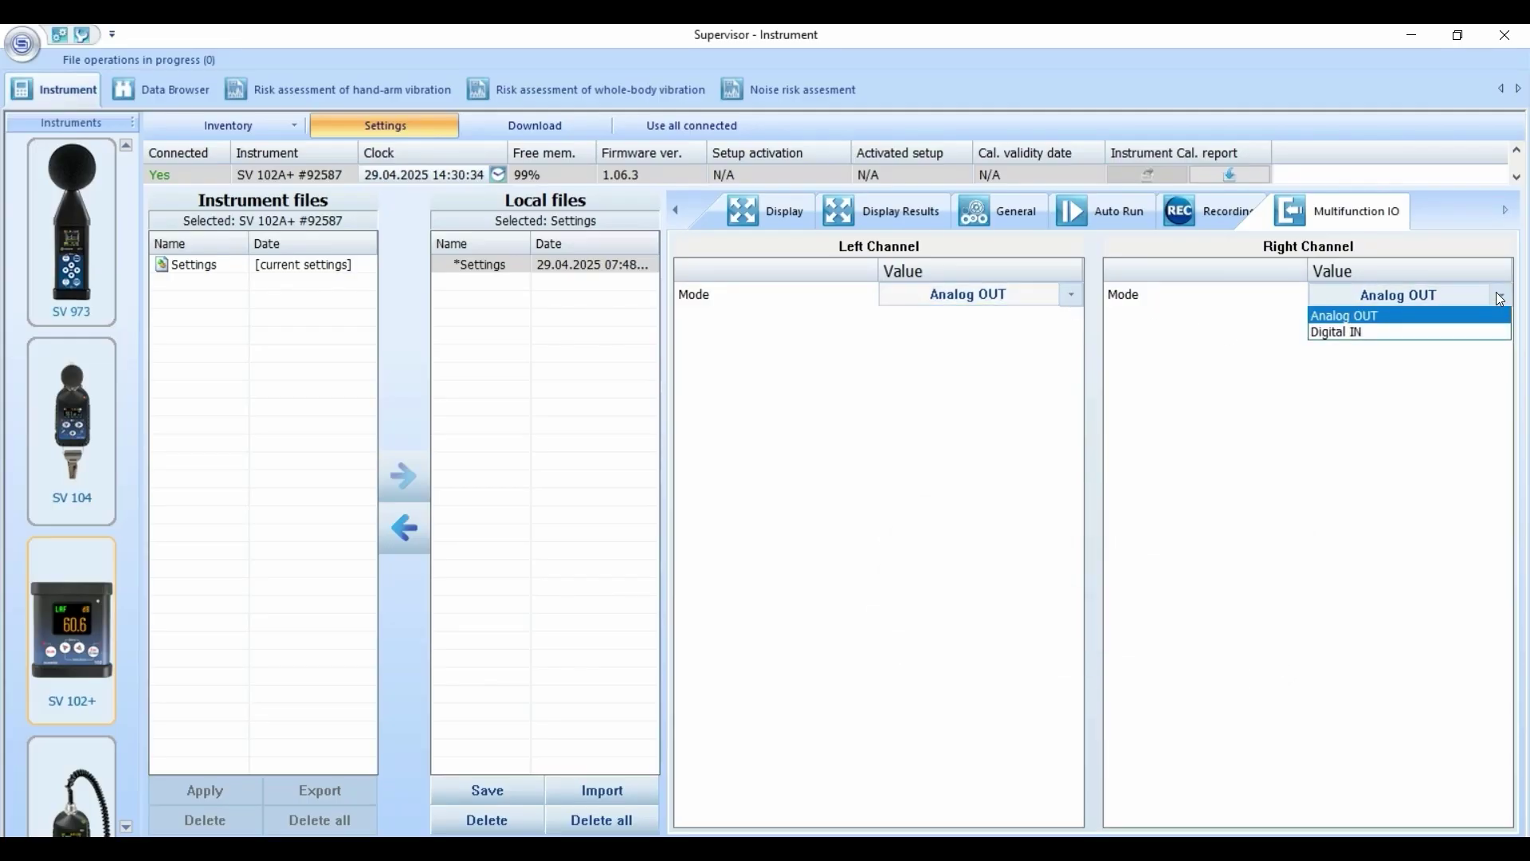
{"action": "left_click", "coordinate": [1500, 297]}
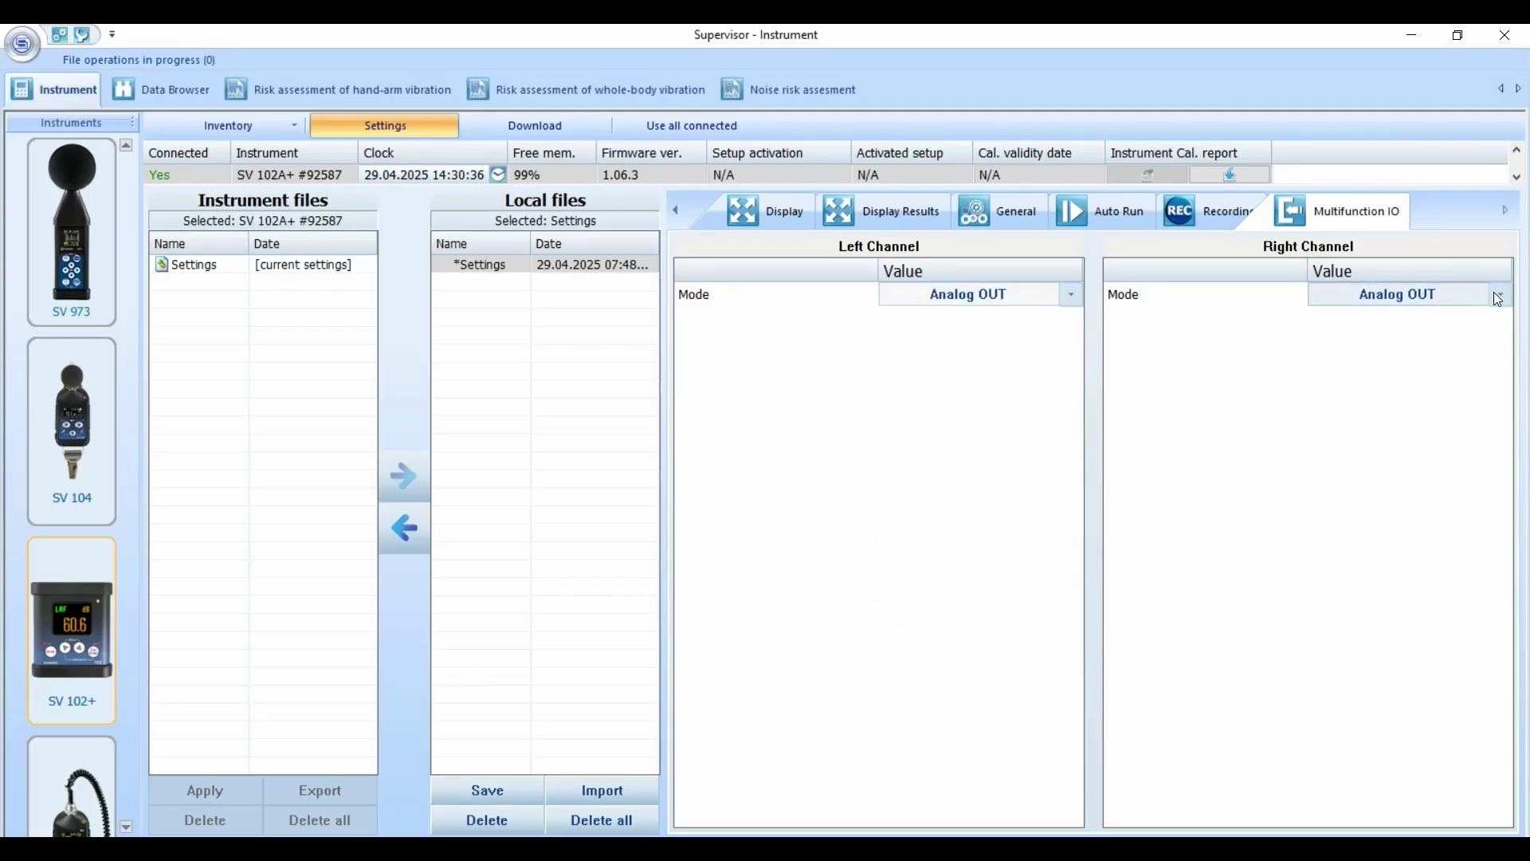
{"action": "left_click", "coordinate": [1210, 218]}
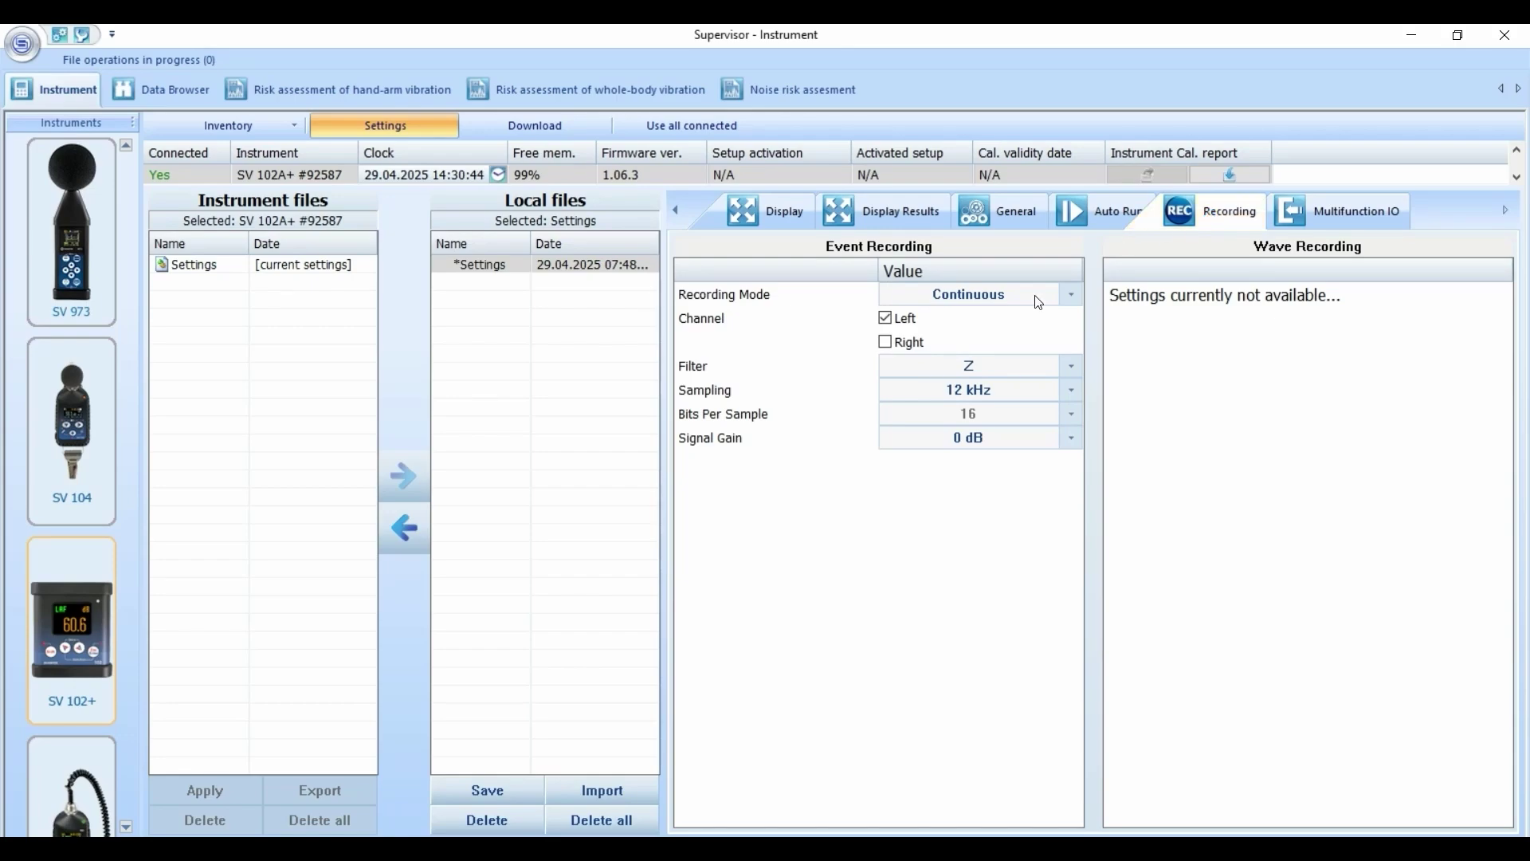
Save the edited Settings file and duplicate it.
{"action": "left_click", "coordinate": [489, 789]}
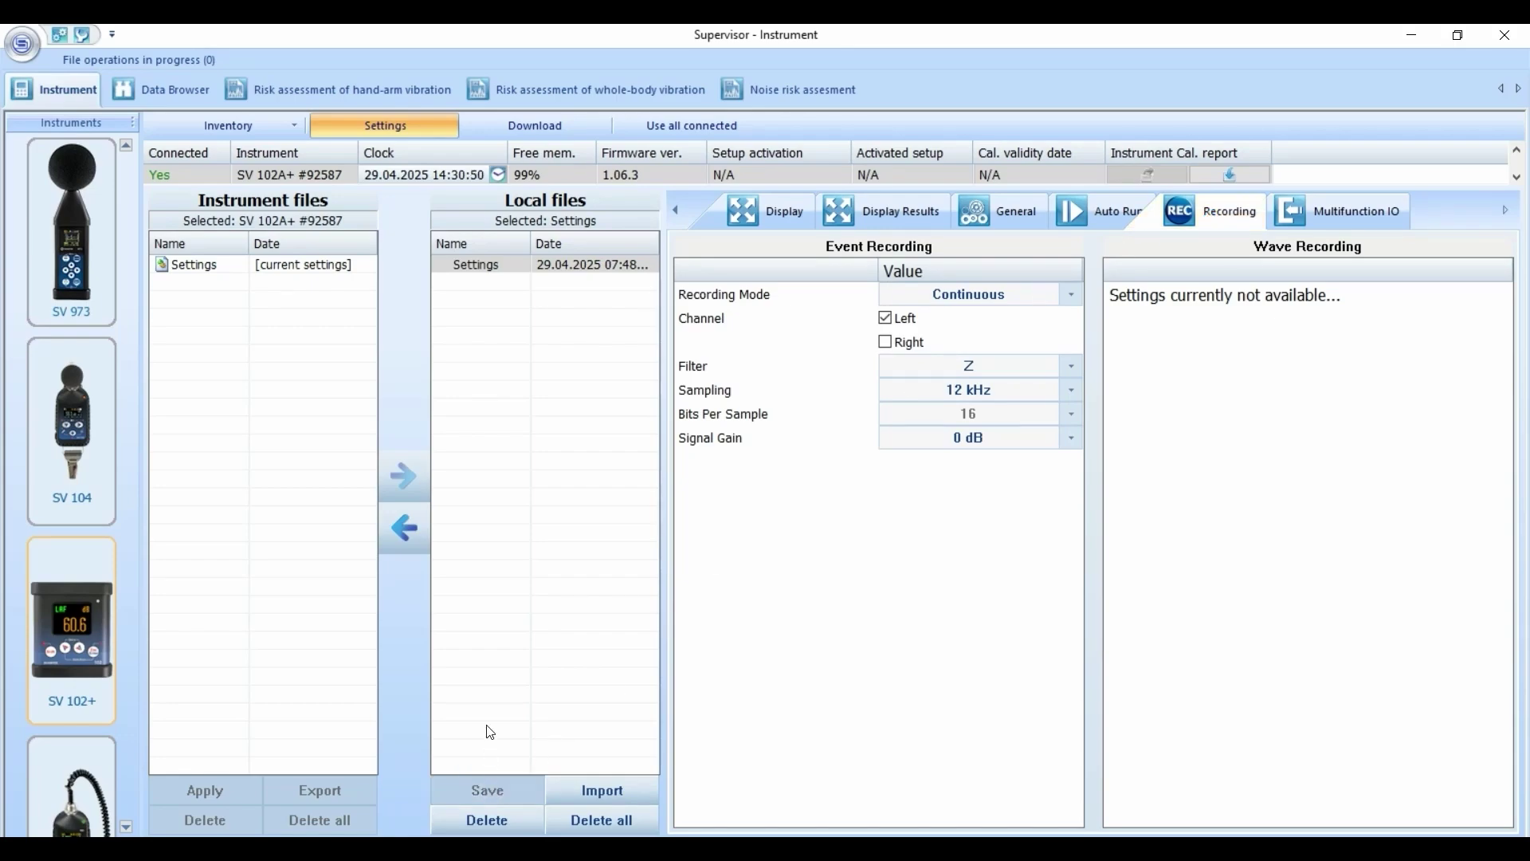
{"action": "right_click", "coordinate": [488, 267]}
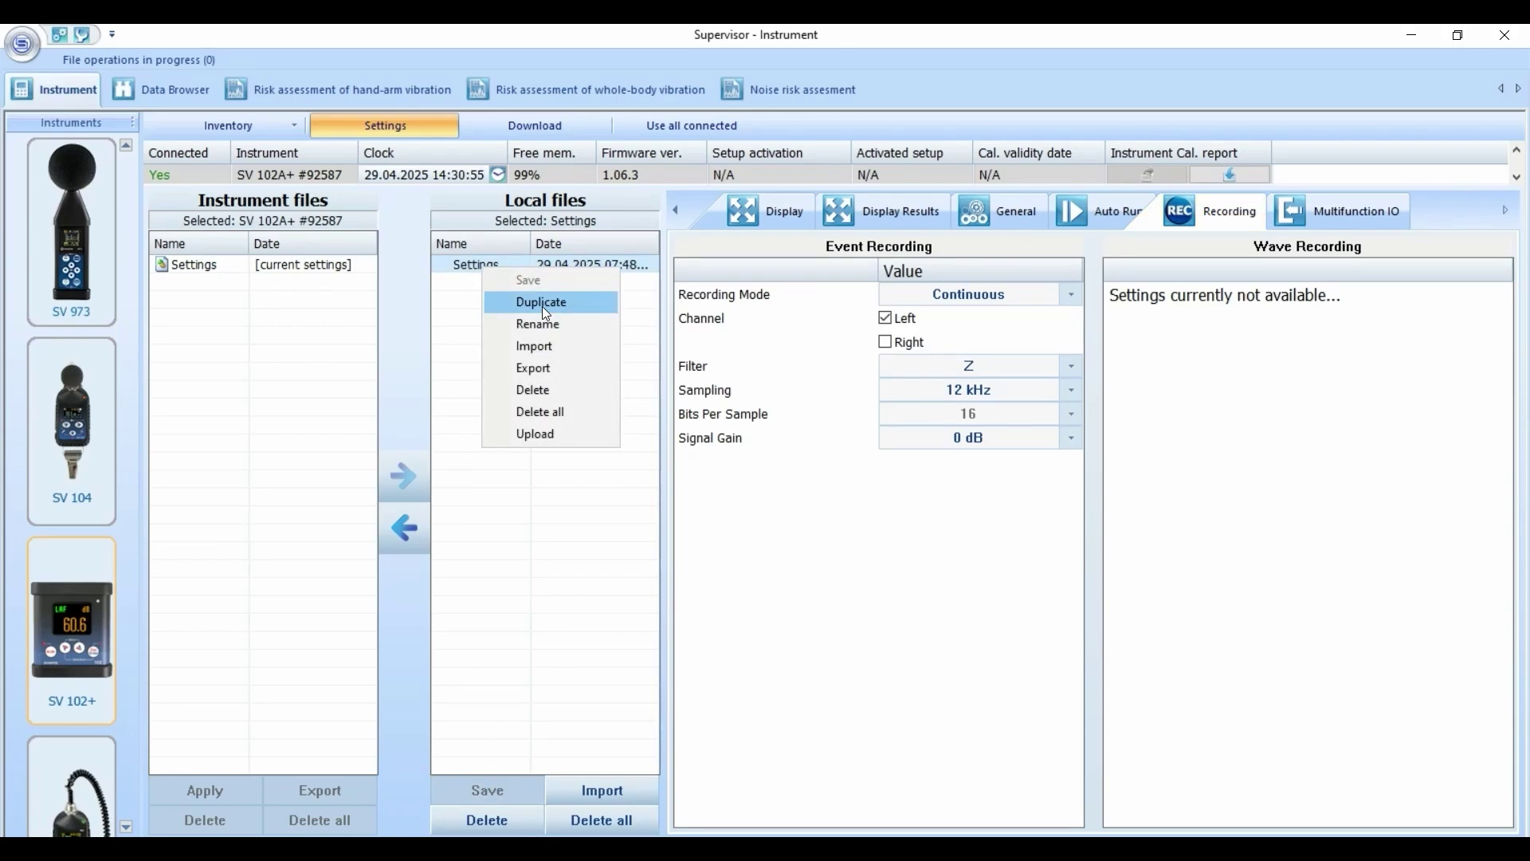
{"action": "left_click", "coordinate": [541, 306]}
Rename the copy to MySetup and send it to the instrument.
{"action": "right_click", "coordinate": [490, 268]}
{"action": "left_click", "coordinate": [542, 323]}
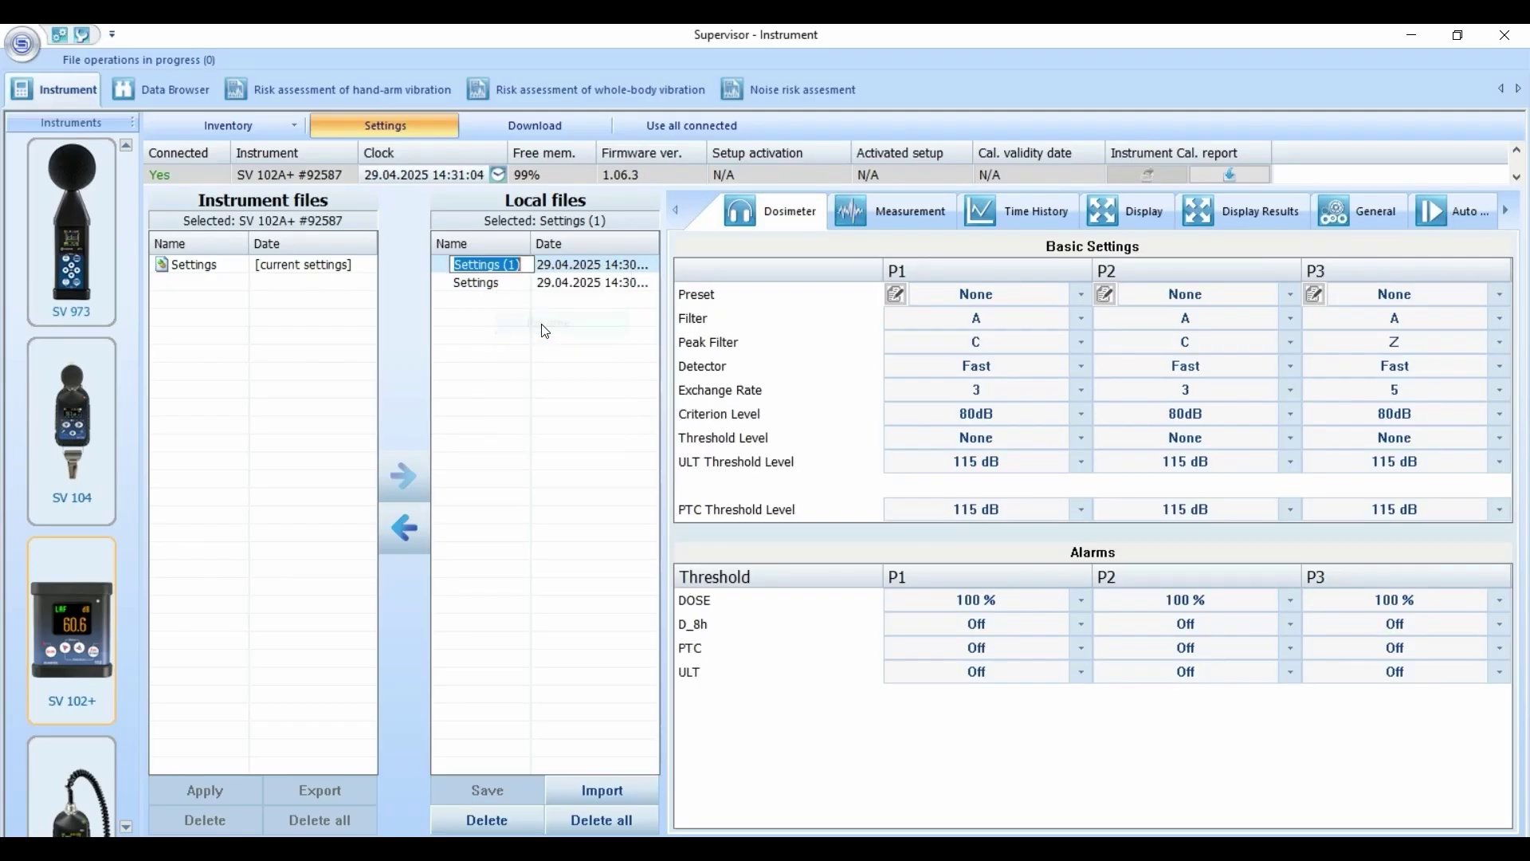
{"action": "type", "text": "My"}
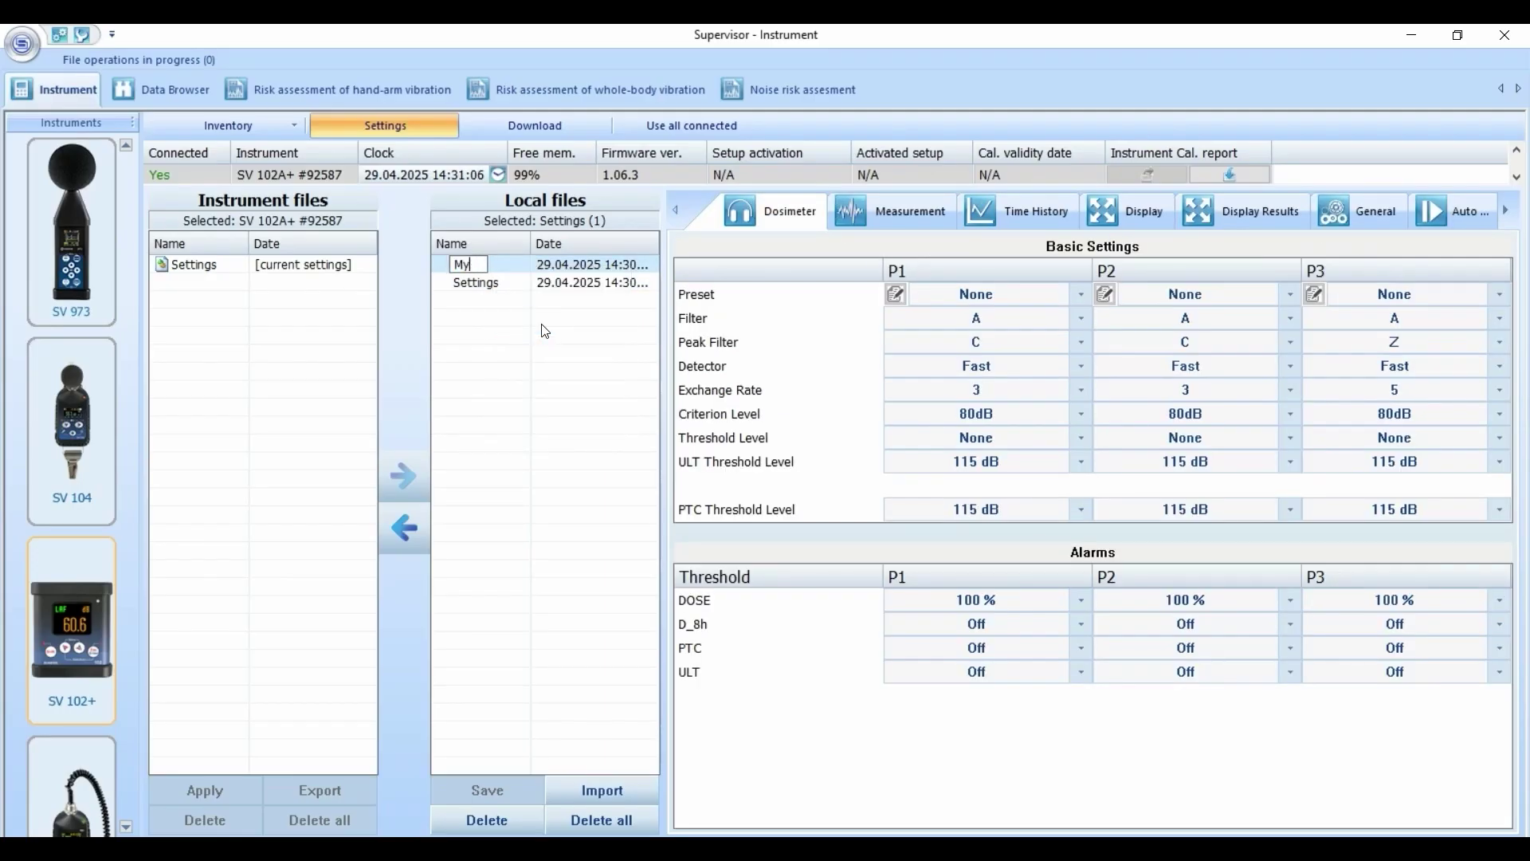
{"action": "type", "text": "Setup"}
{"action": "key", "text": "Return"}
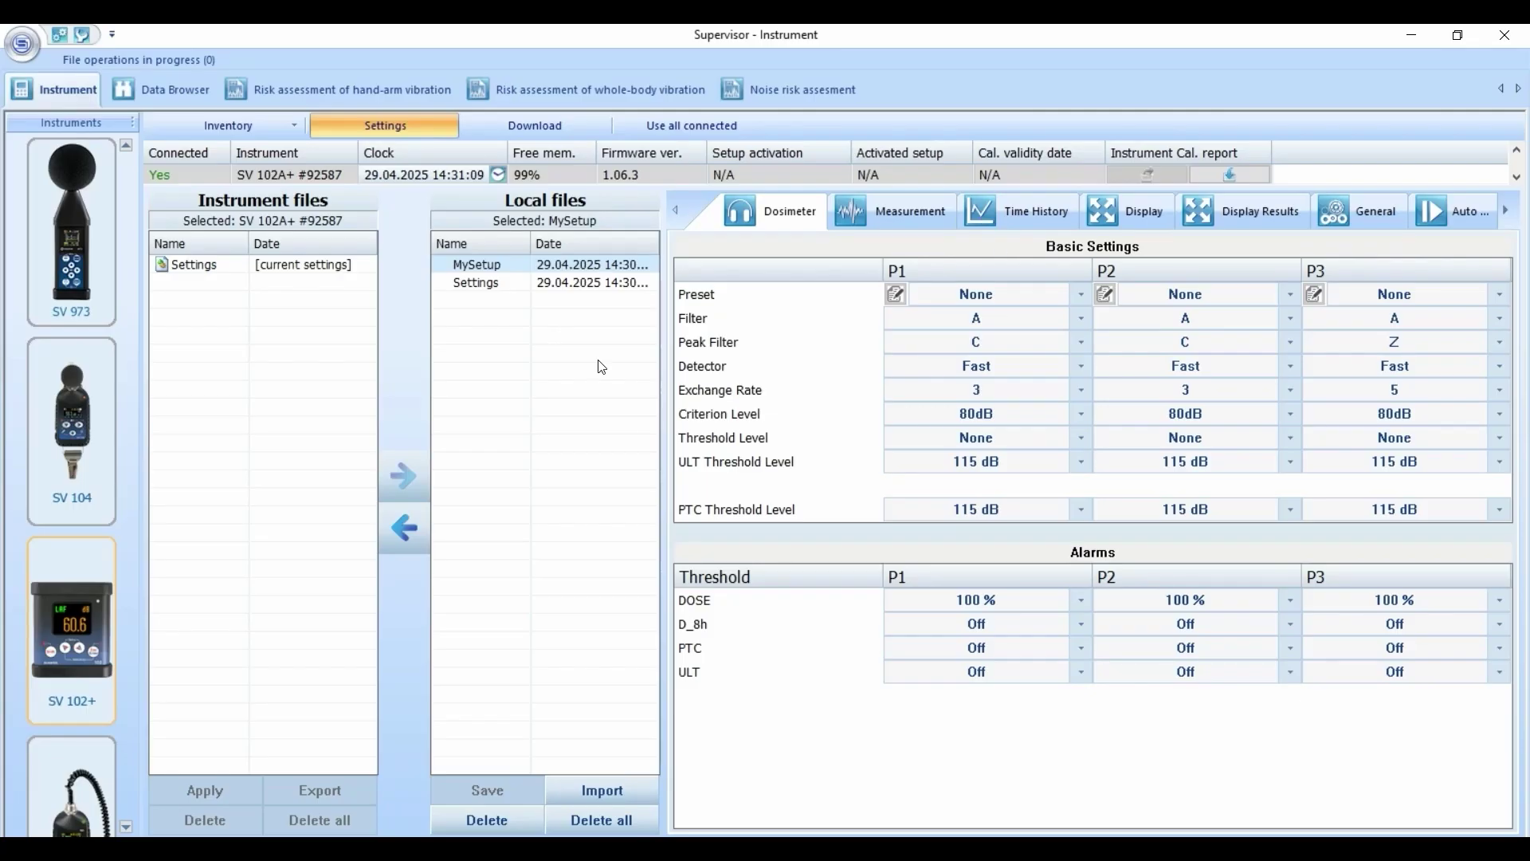
{"action": "left_click", "coordinate": [408, 515]}
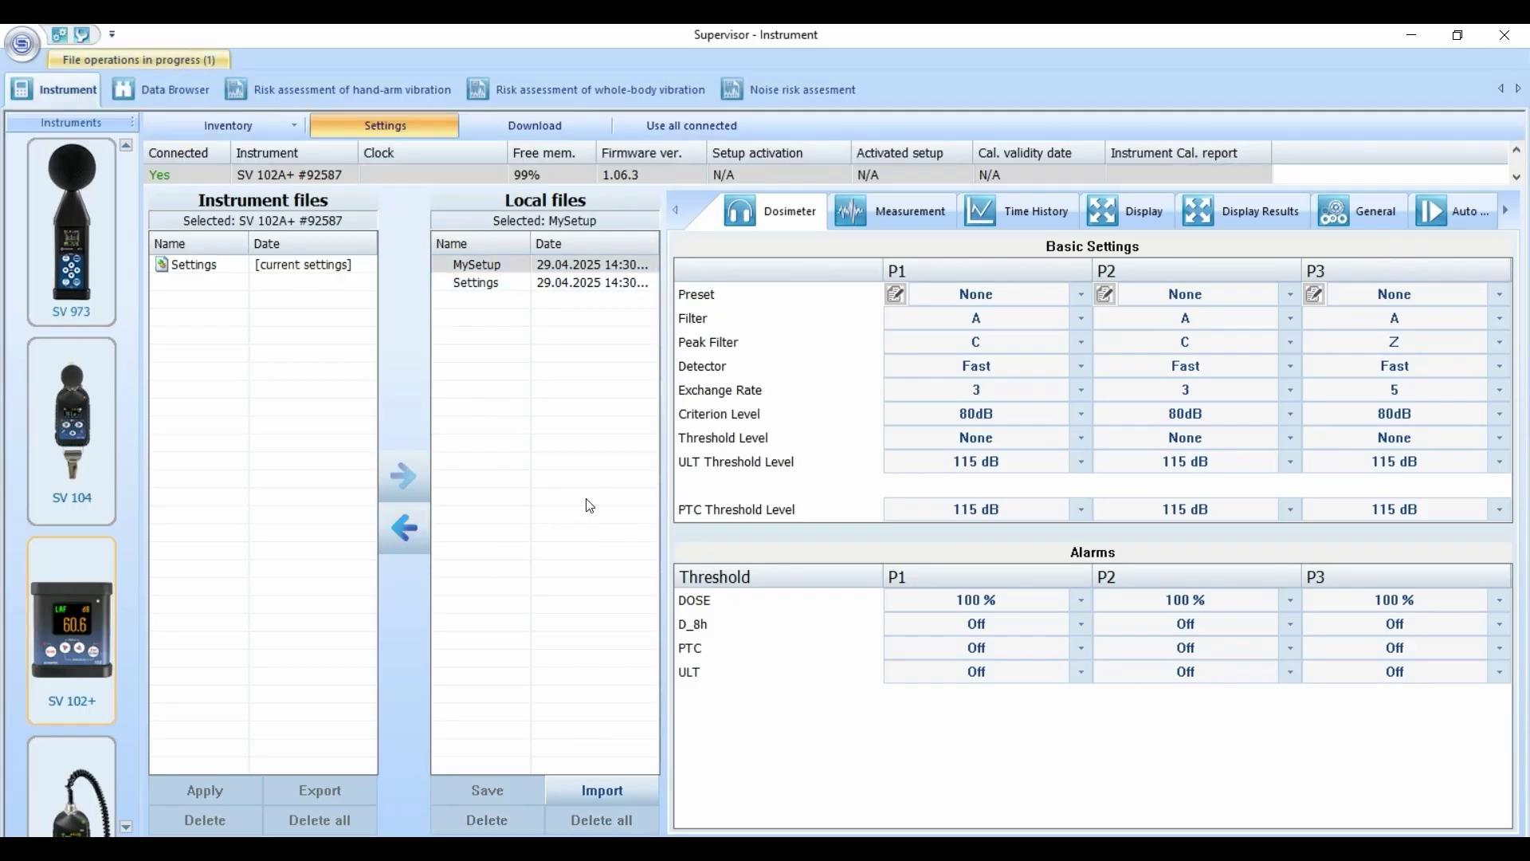
Apply MYSETUP from the instrument files as the active setup and confirm it loaded.
{"action": "left_click", "coordinate": [232, 284]}
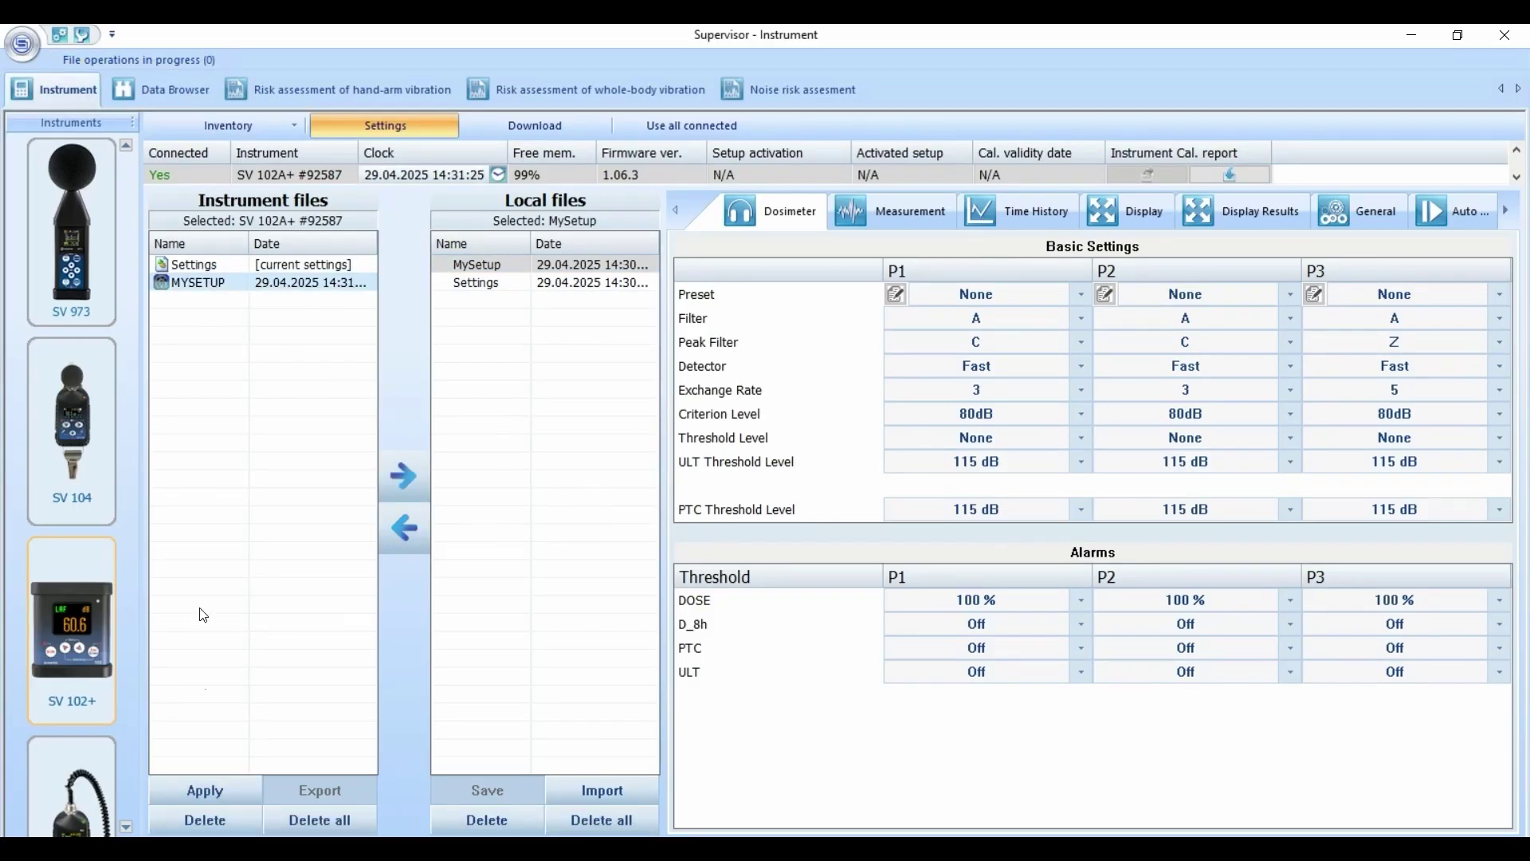
{"action": "left_click", "coordinate": [211, 791]}
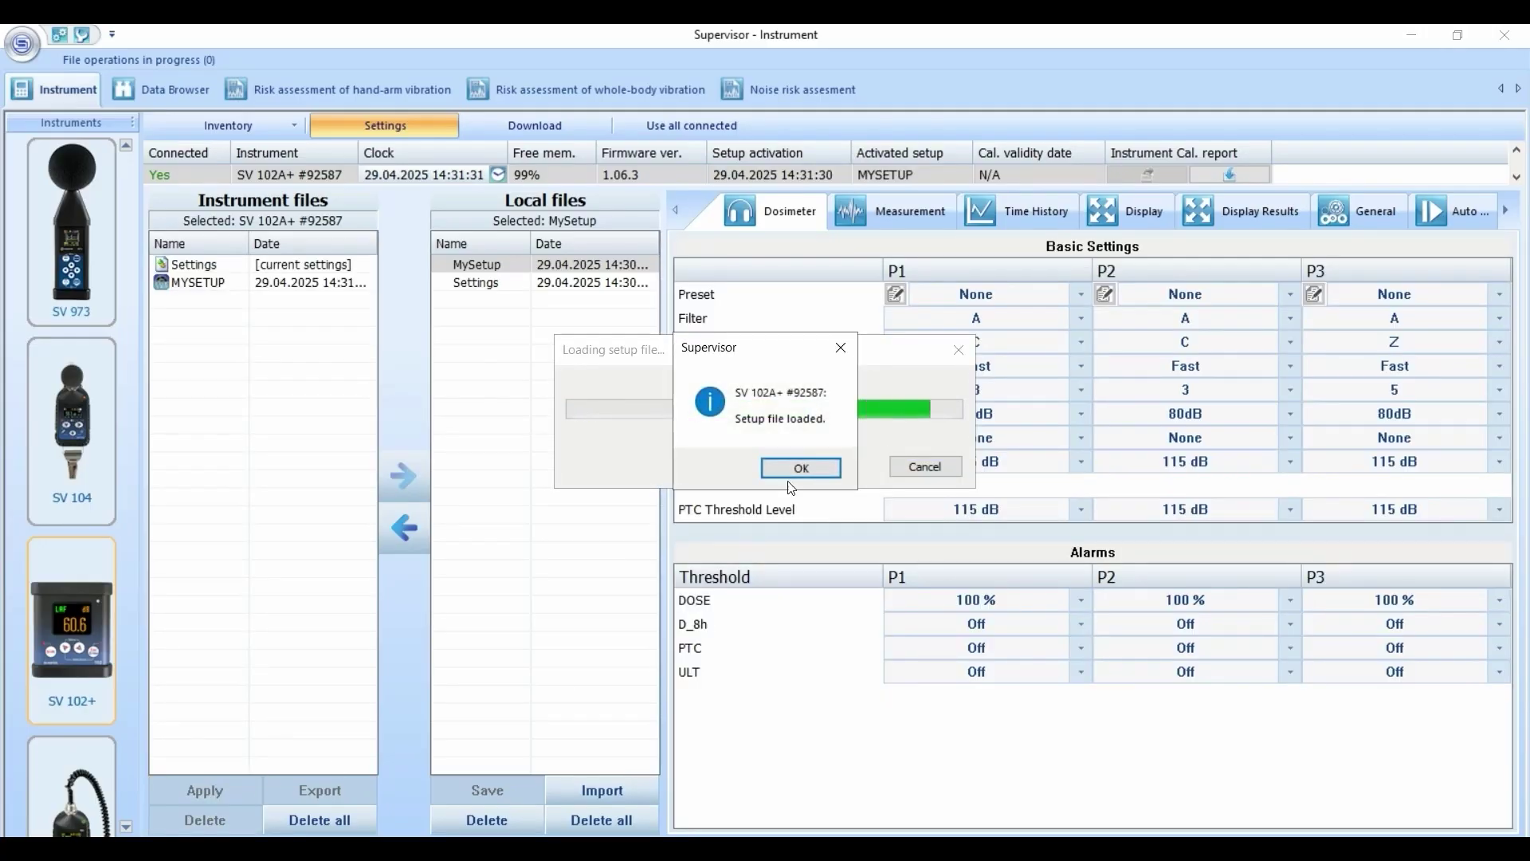
{"action": "left_click", "coordinate": [786, 479]}
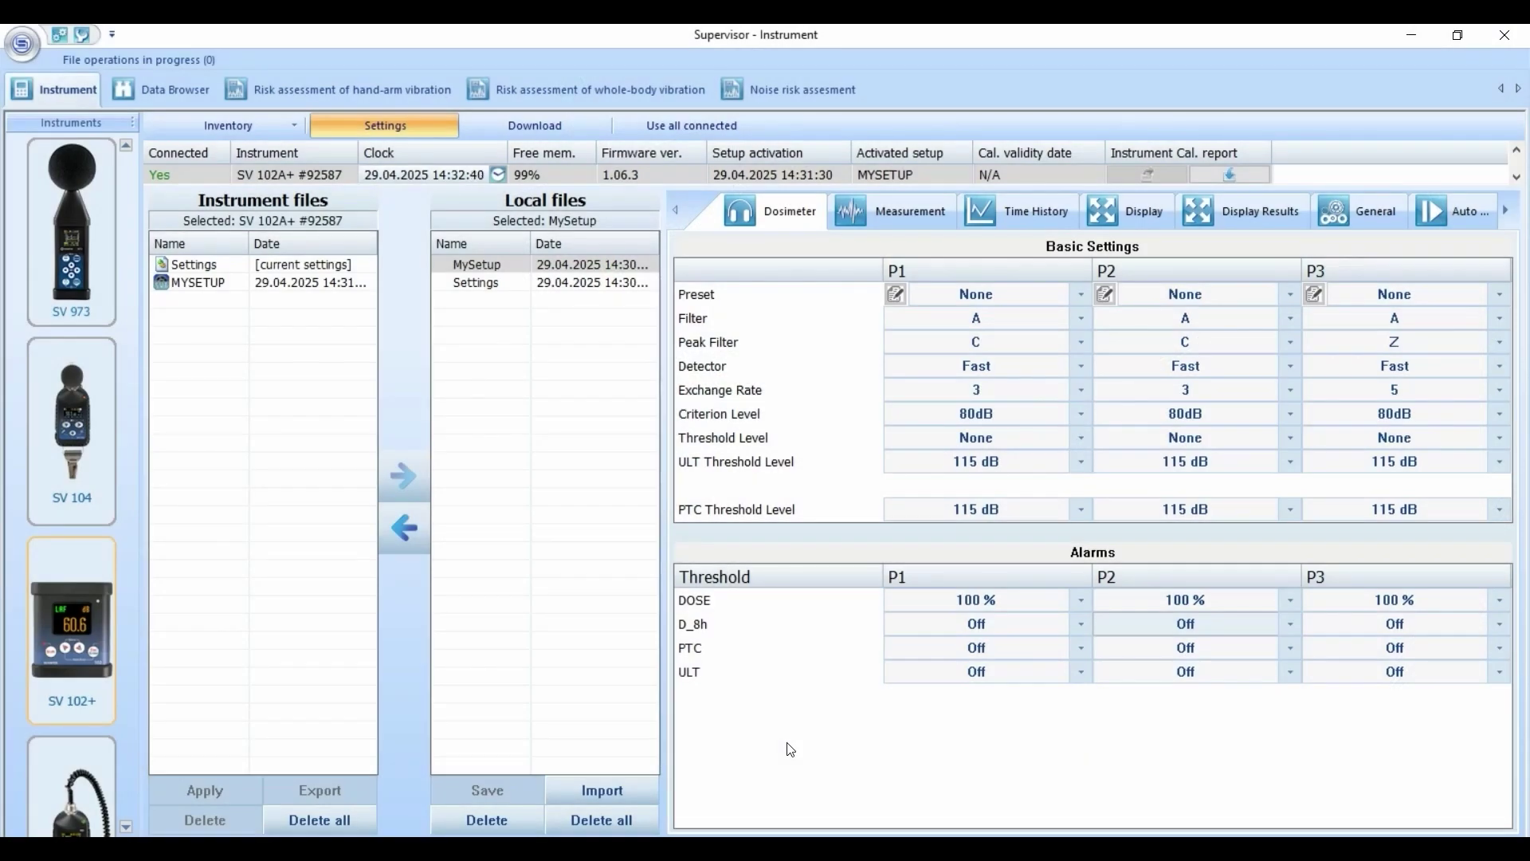
Refresh the instrument's file list and download the L35.SVL measurement.
{"action": "left_click", "coordinate": [544, 129]}
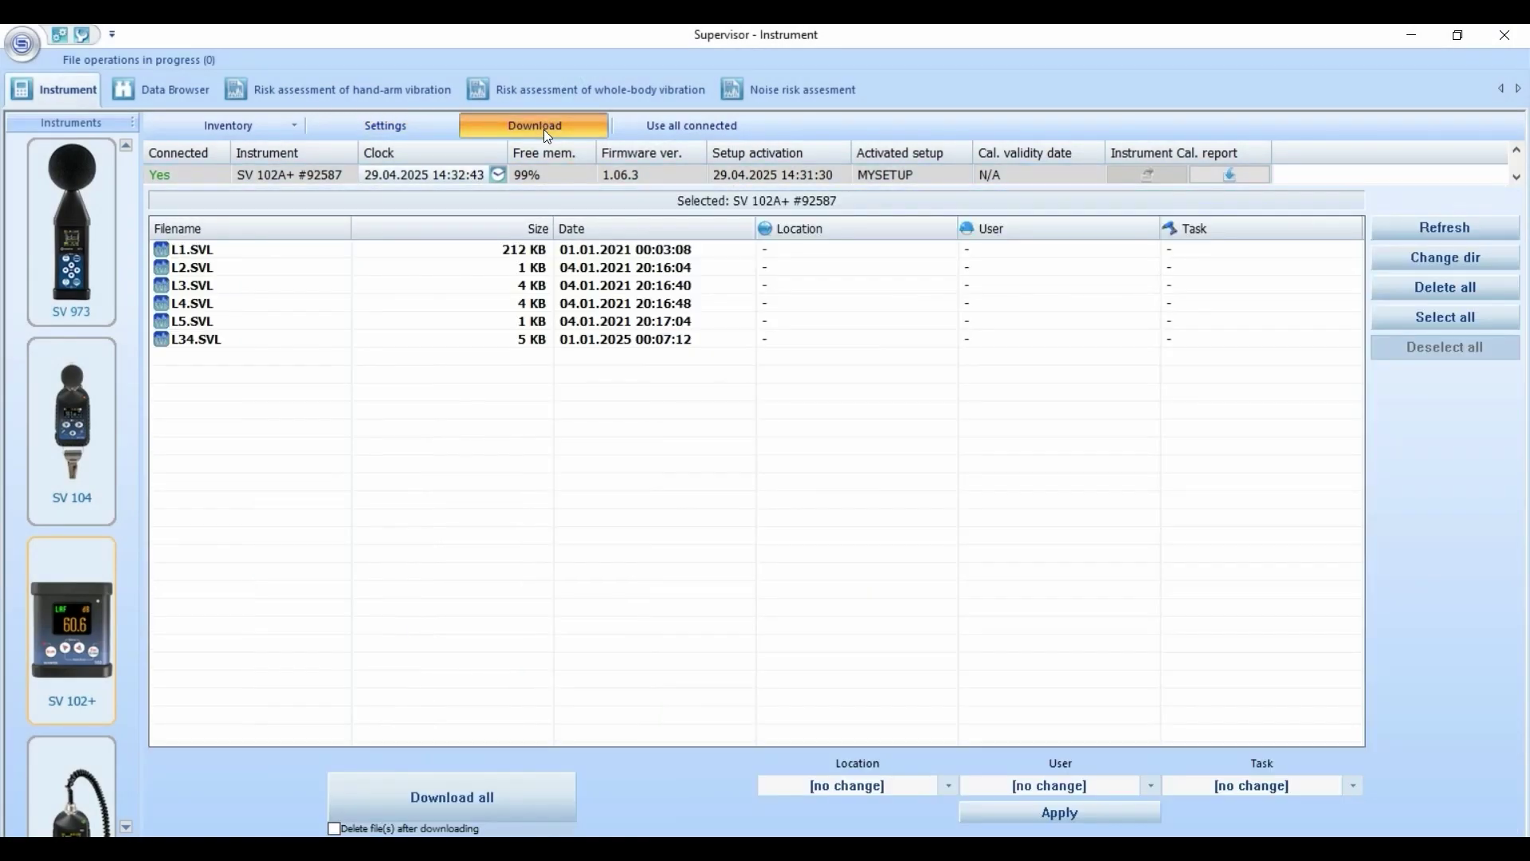
{"action": "left_click", "coordinate": [1441, 227]}
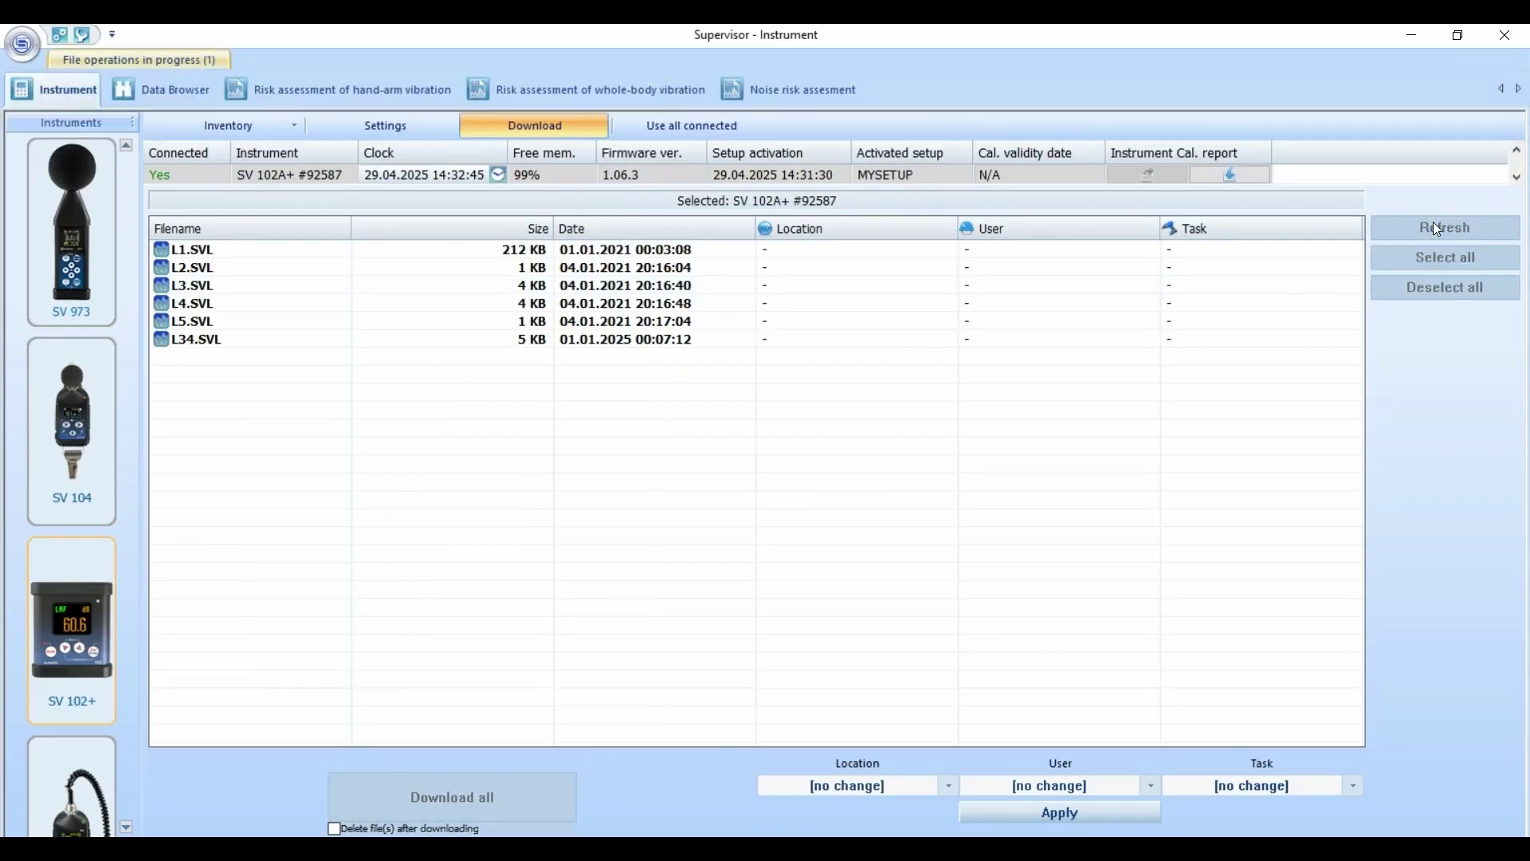
{"action": "left_click", "coordinate": [197, 358]}
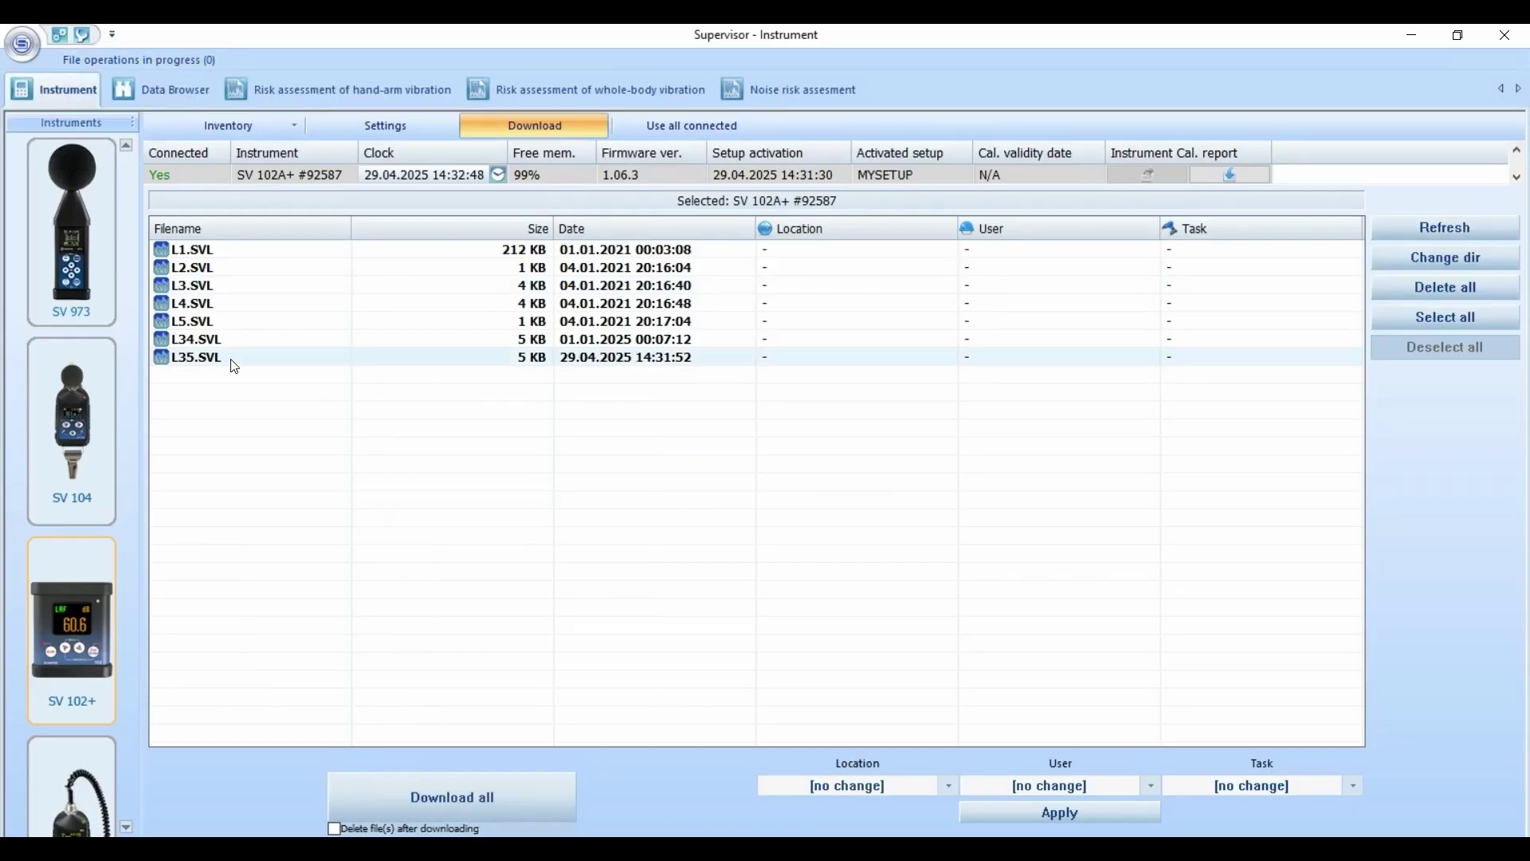
{"action": "left_click", "coordinate": [442, 797]}
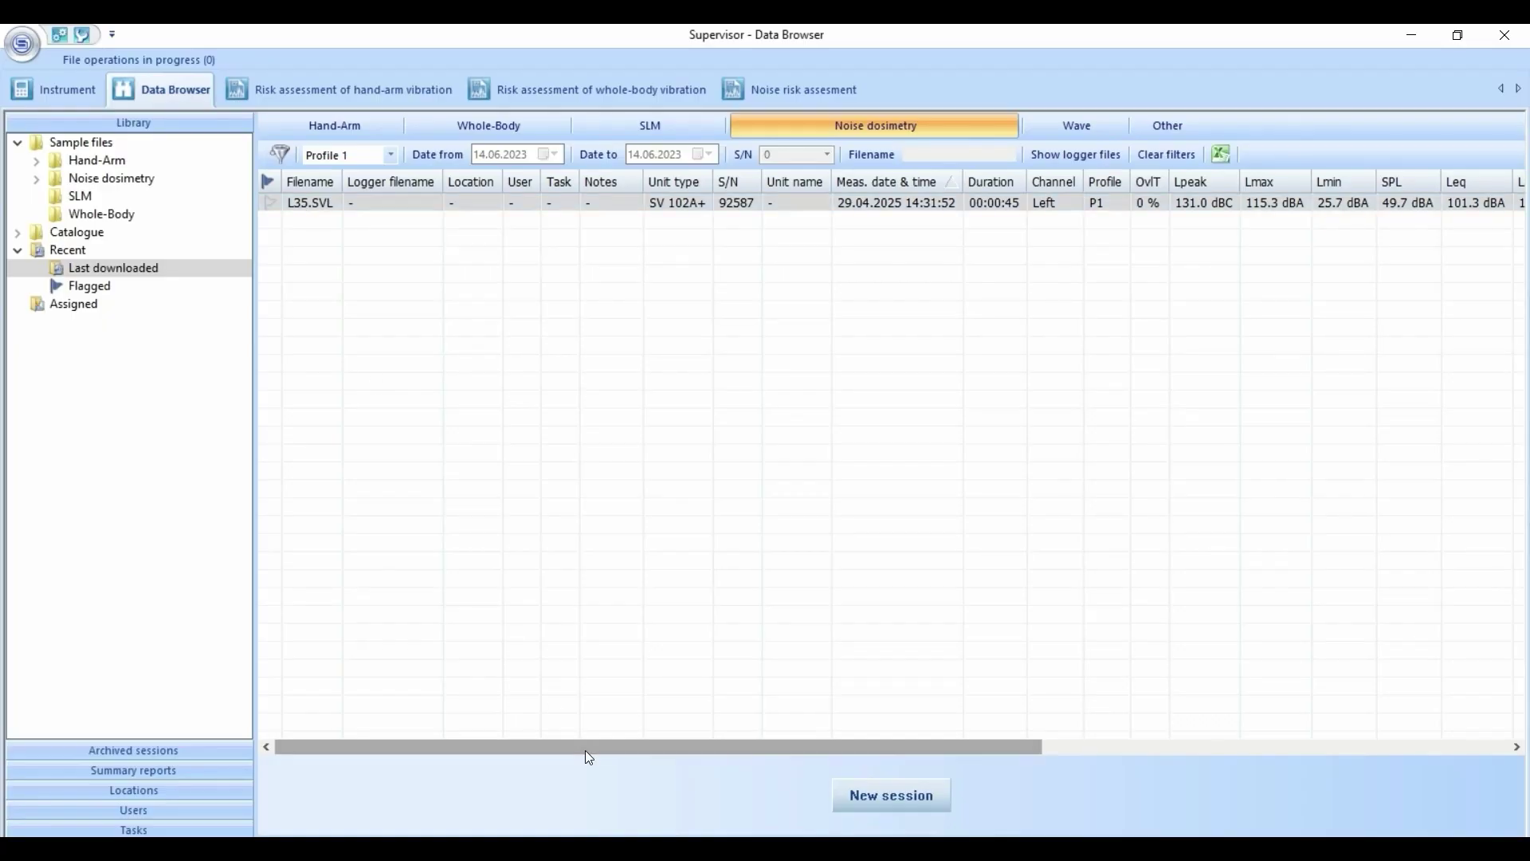
{"action": "left_click_drag", "start_coordinate": [588, 750], "coordinate": [1070, 721]}
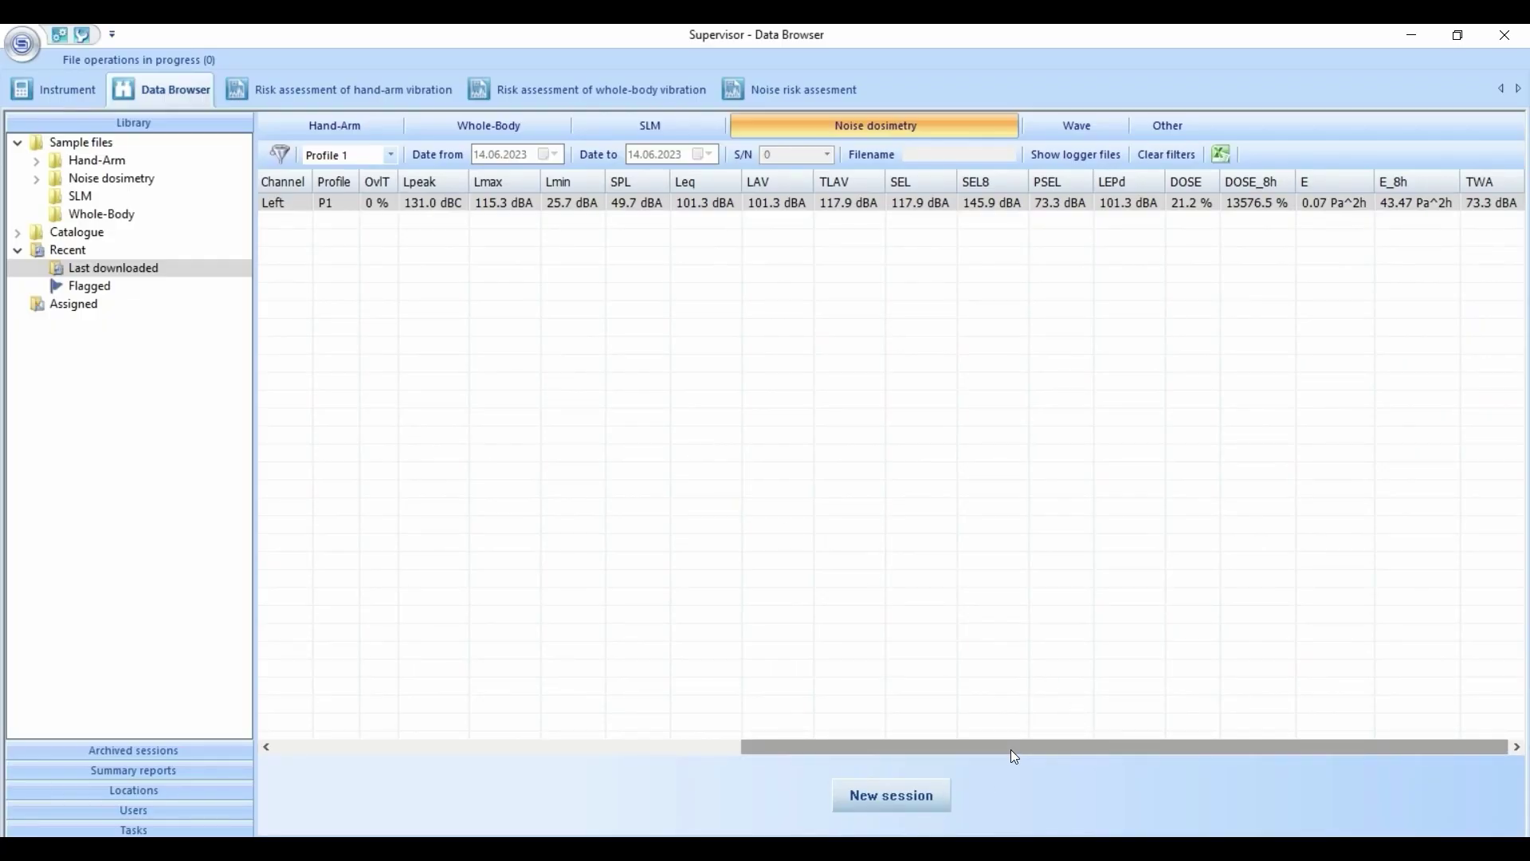
{"action": "left_click_drag", "start_coordinate": [1011, 747], "coordinate": [534, 741]}
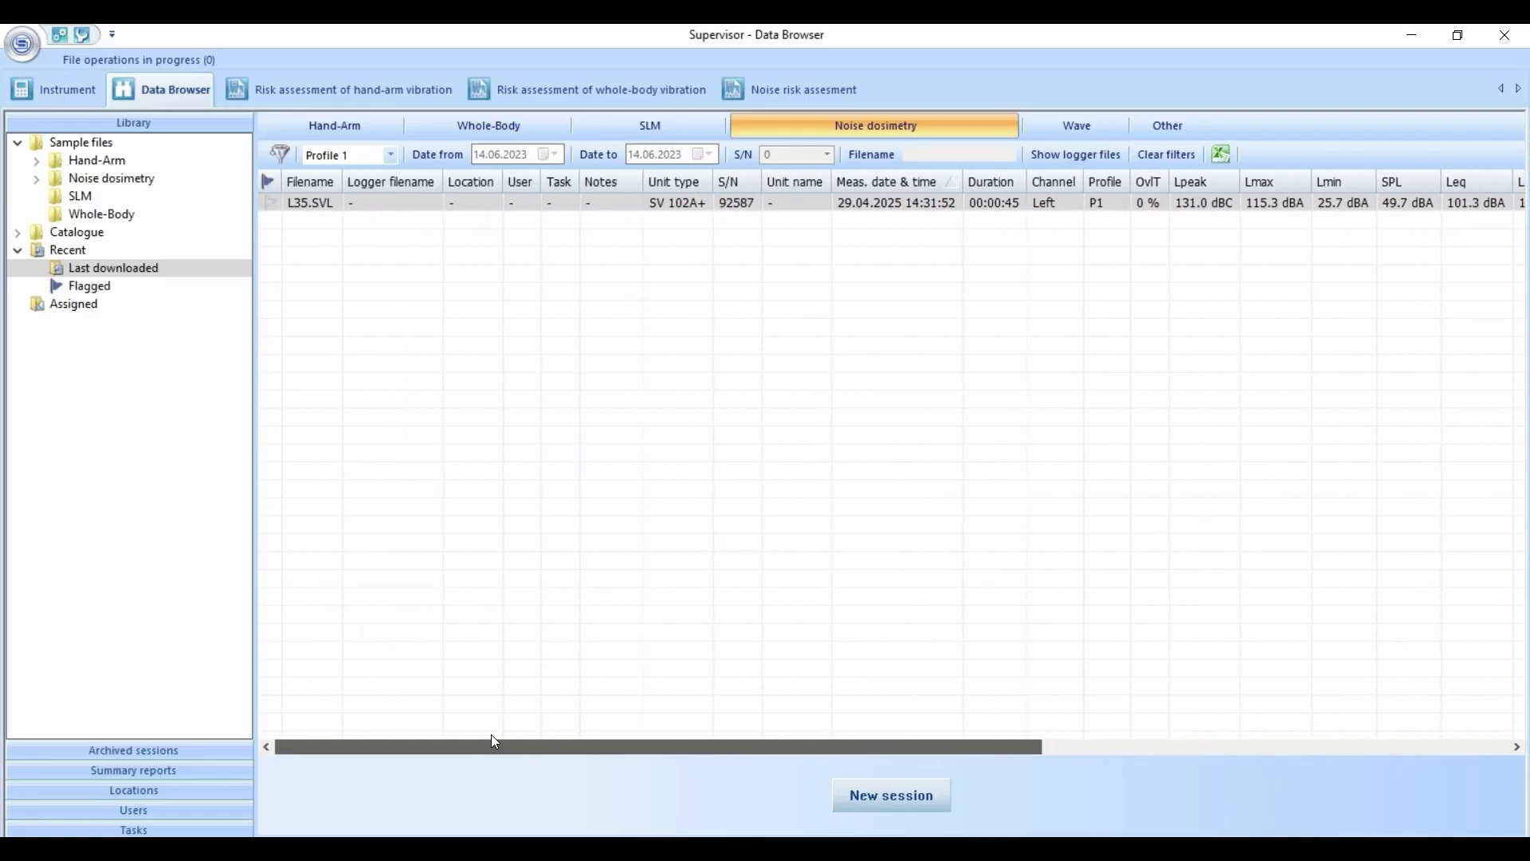
{"action": "double_click", "coordinate": [305, 204]}
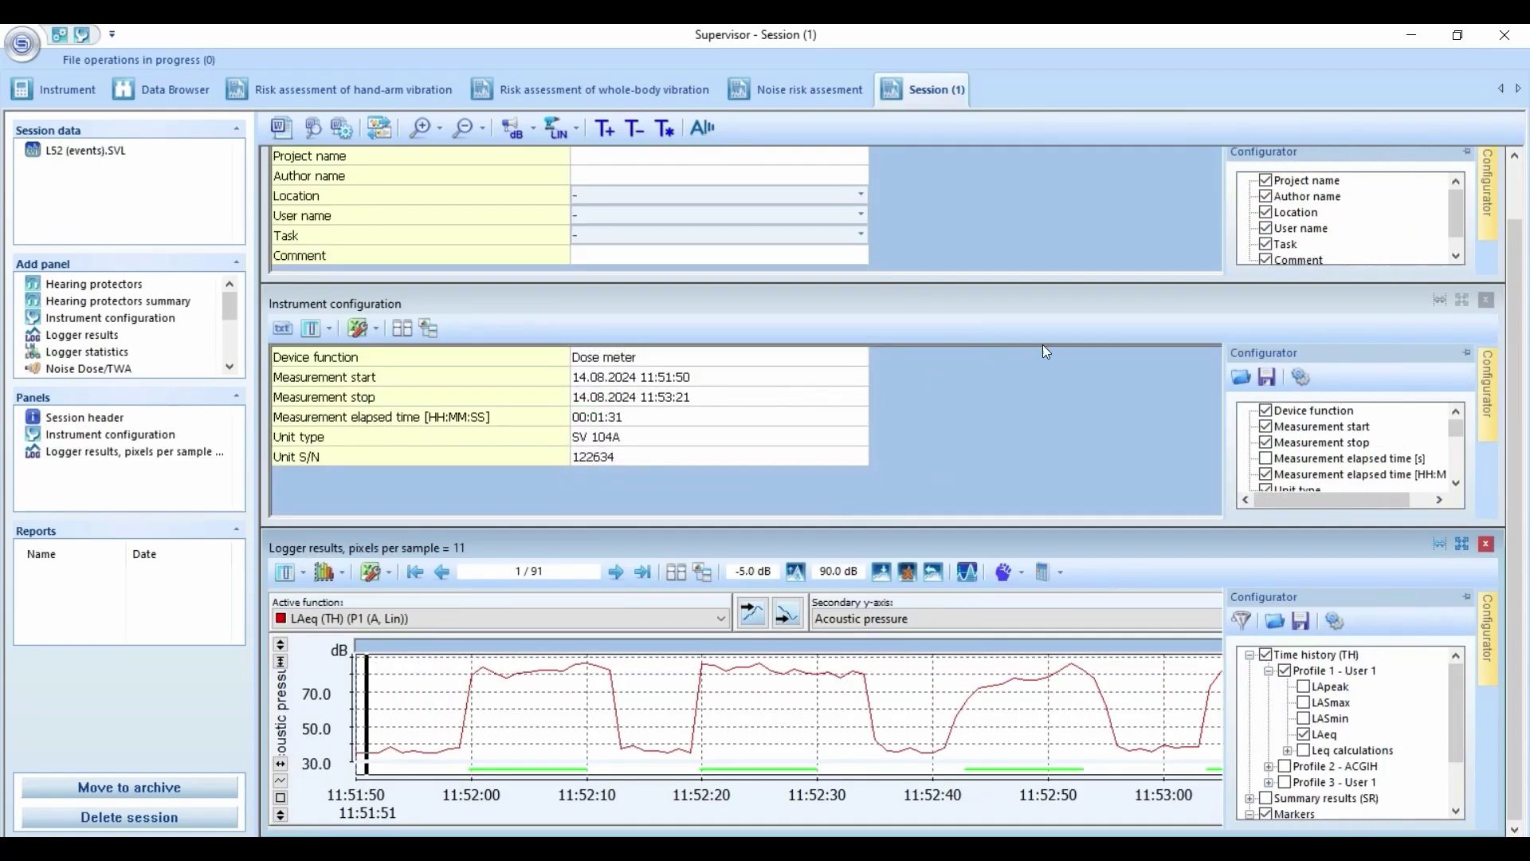
Close the Session header and Instrument configuration panels and enlarge the Logger results chart.
{"action": "left_click", "coordinate": [1468, 153]}
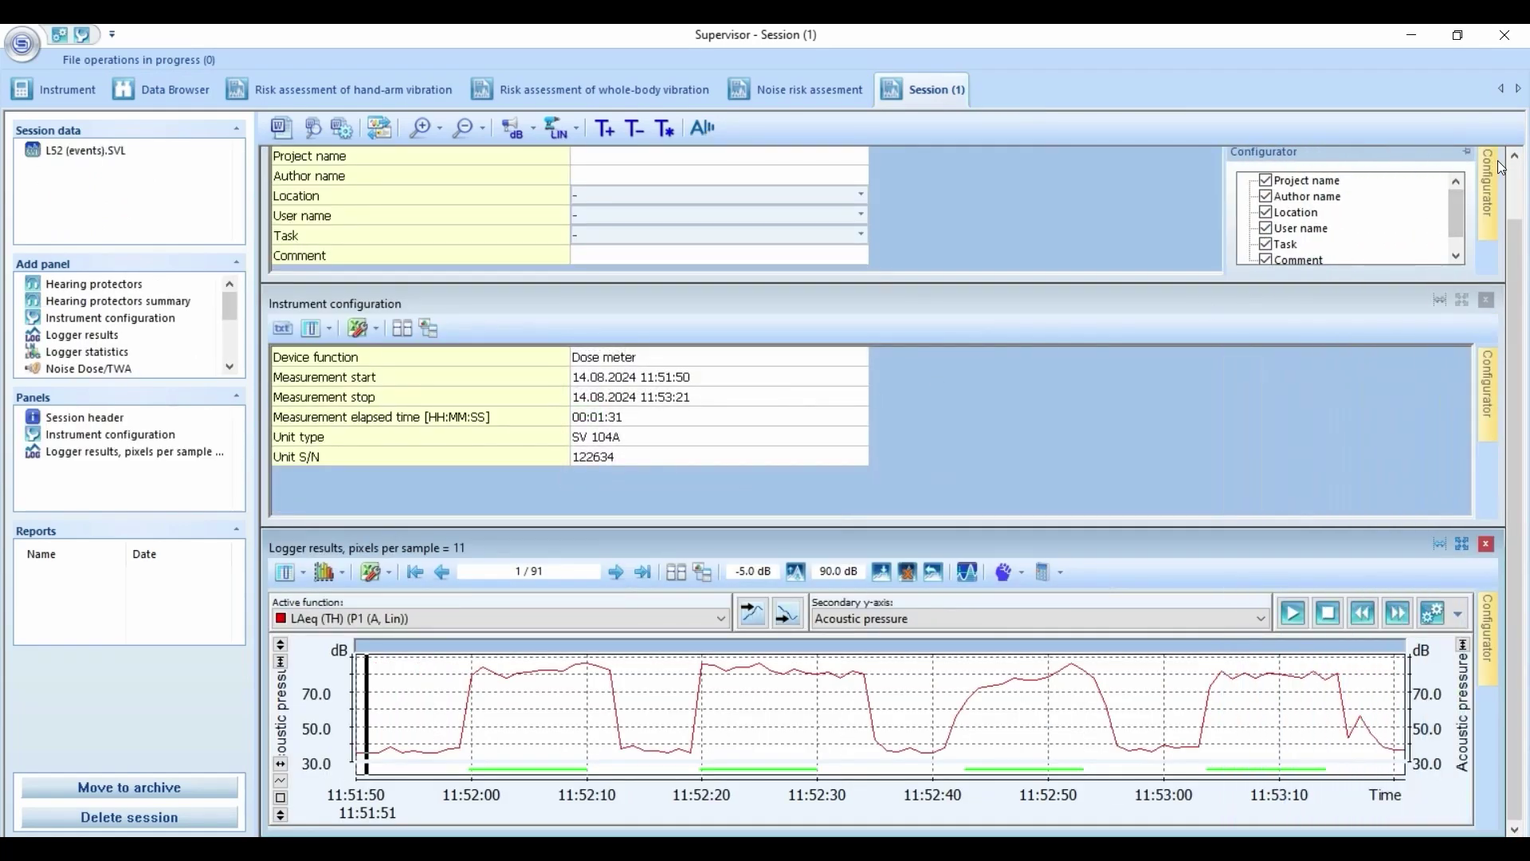
{"action": "left_click", "coordinate": [1487, 301]}
{"action": "left_click", "coordinate": [1485, 164]}
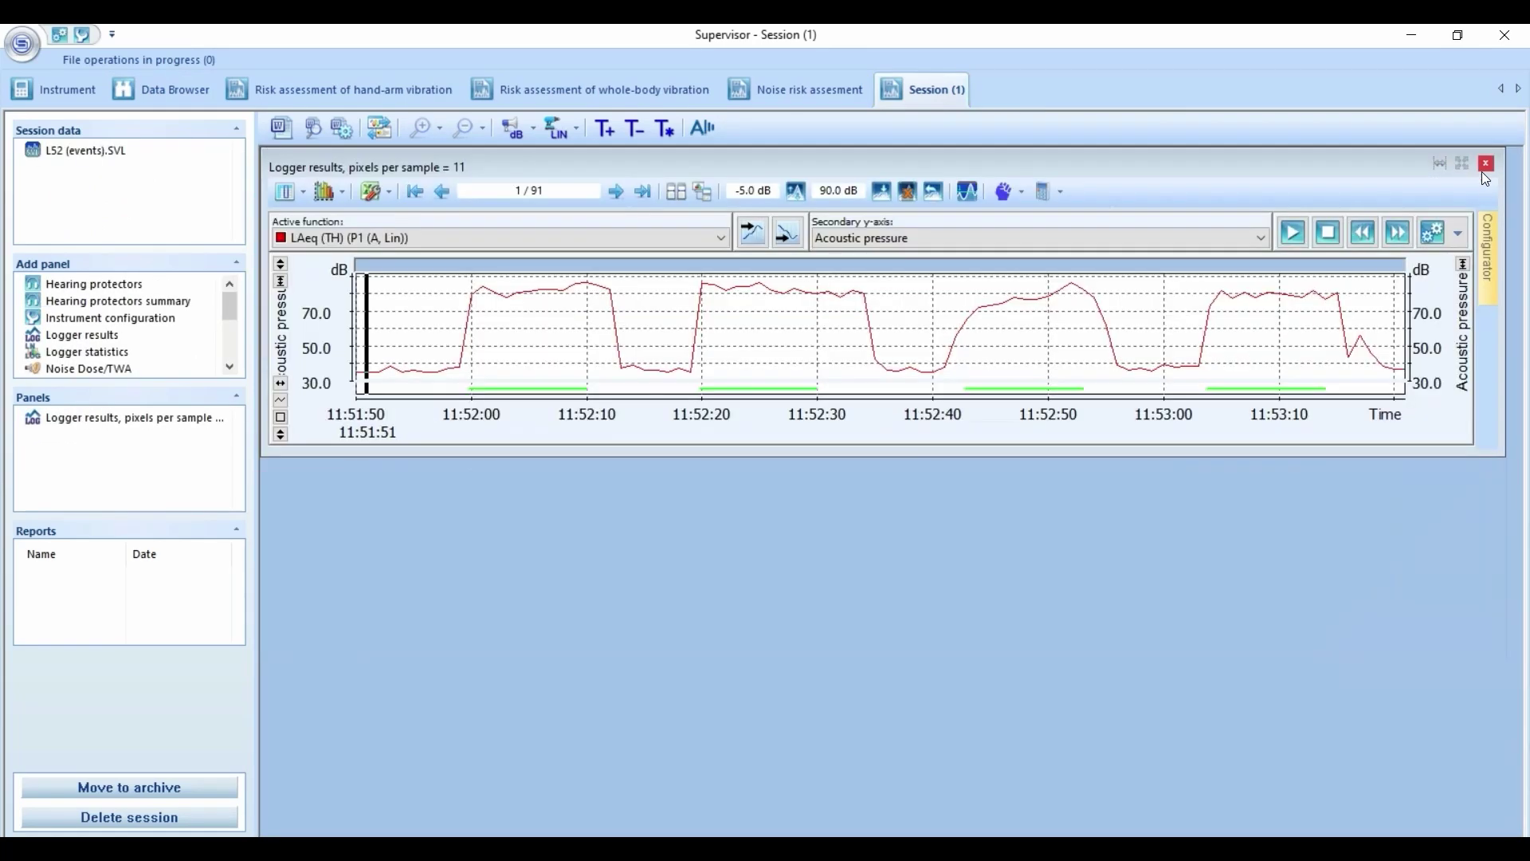
{"action": "left_click", "coordinate": [1487, 271]}
{"action": "left_click_drag", "start_coordinate": [1100, 454], "coordinate": [1106, 729]}
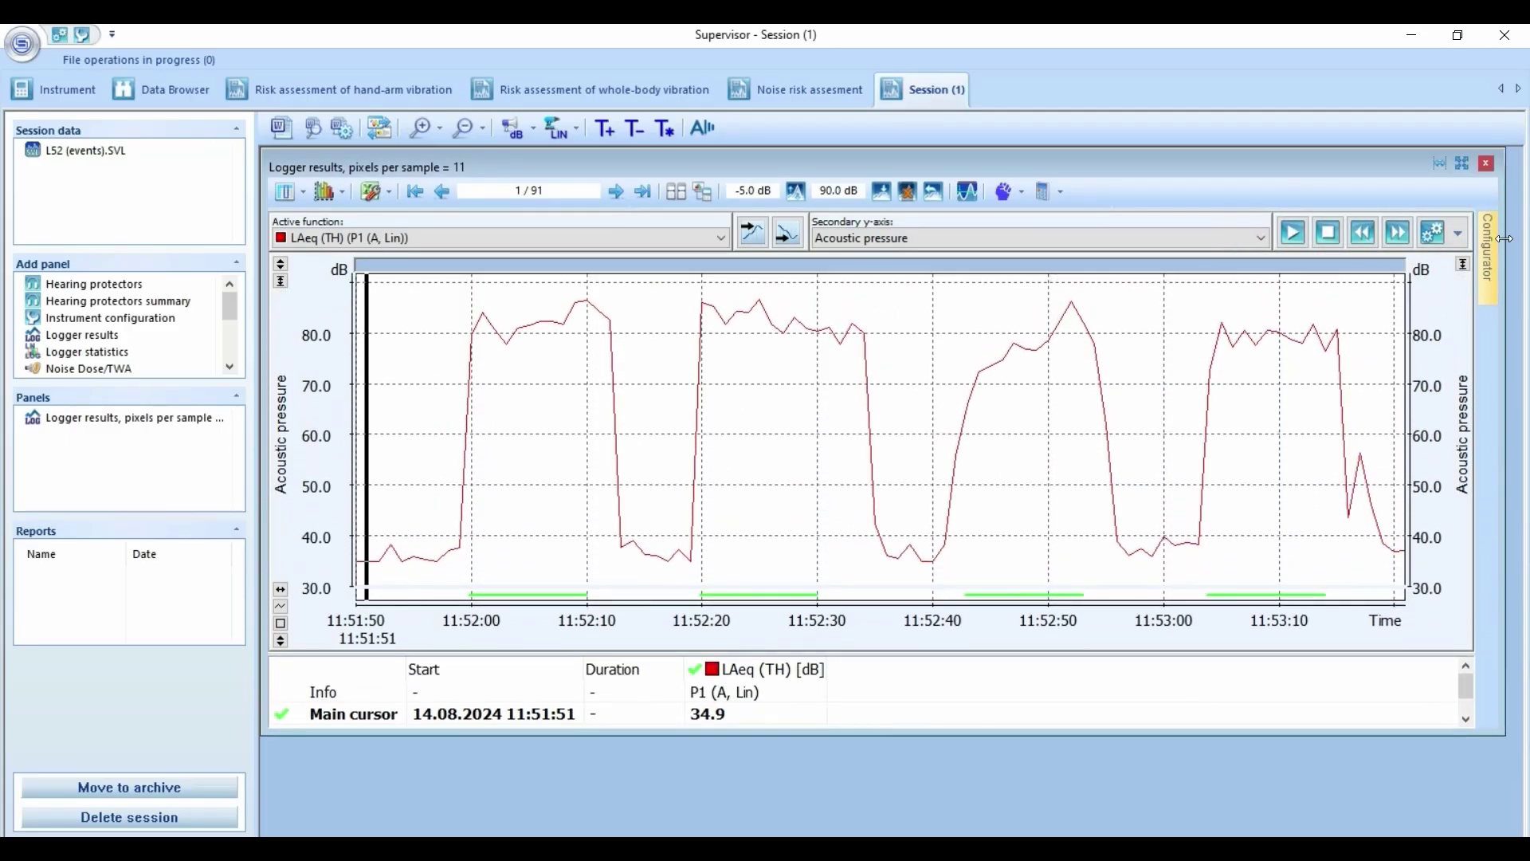
{"action": "left_click_drag", "start_coordinate": [1505, 239], "coordinate": [1522, 233]}
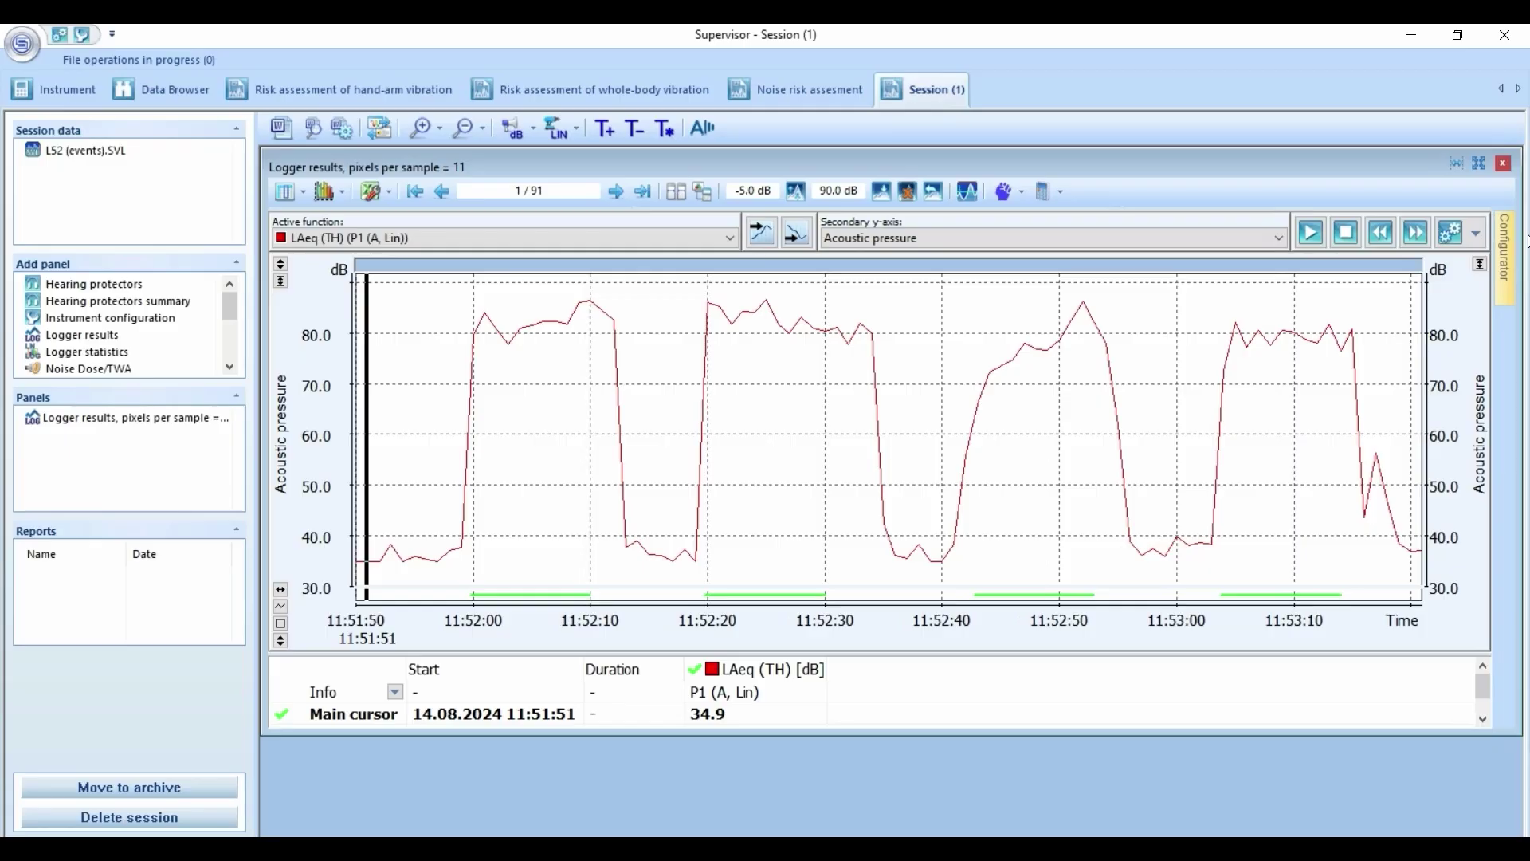
Calculate a 1 s Kurtosis series on the logger chart and dock the Configurator beside it.
{"action": "left_click", "coordinate": [1058, 190]}
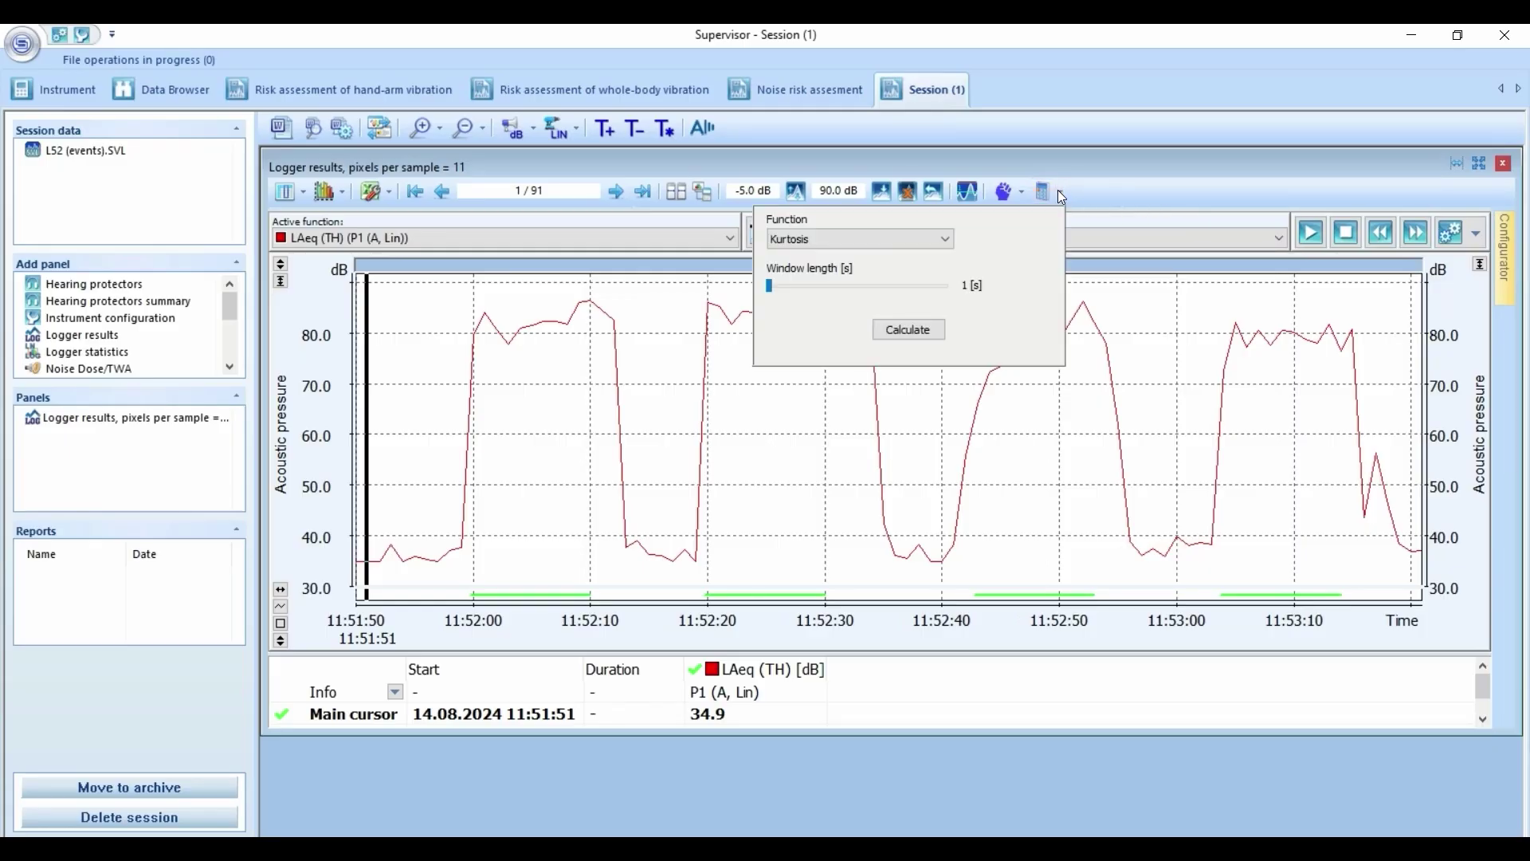
{"action": "left_click", "coordinate": [864, 238]}
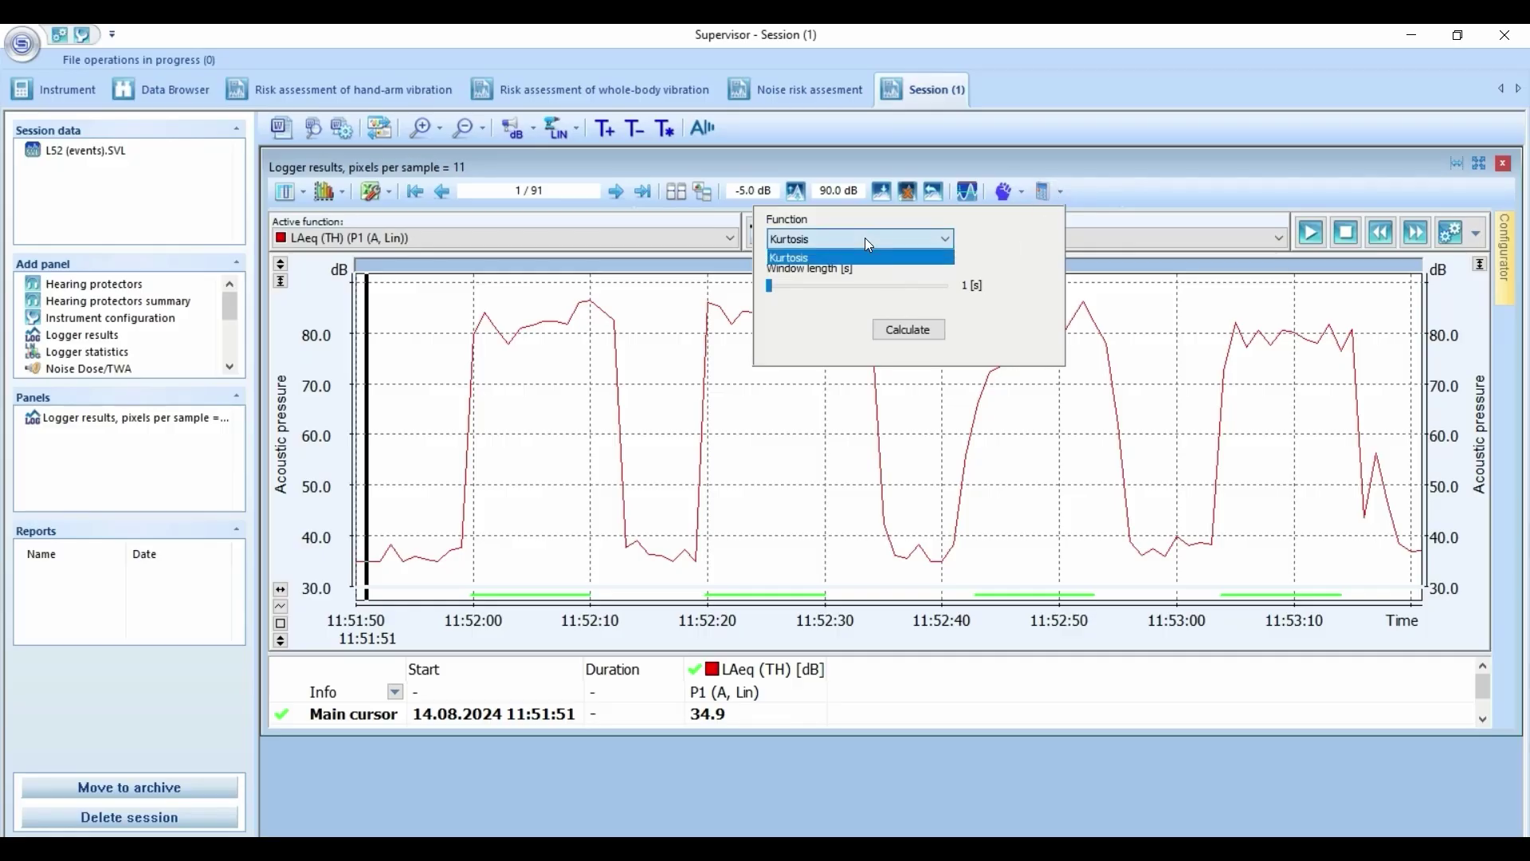
{"action": "mouse_move", "coordinate": [769, 284]}
{"action": "left_mouse_down"}
{"action": "mouse_move", "coordinate": [908, 289]}
{"action": "mouse_move", "coordinate": [766, 286]}
{"action": "left_mouse_up"}
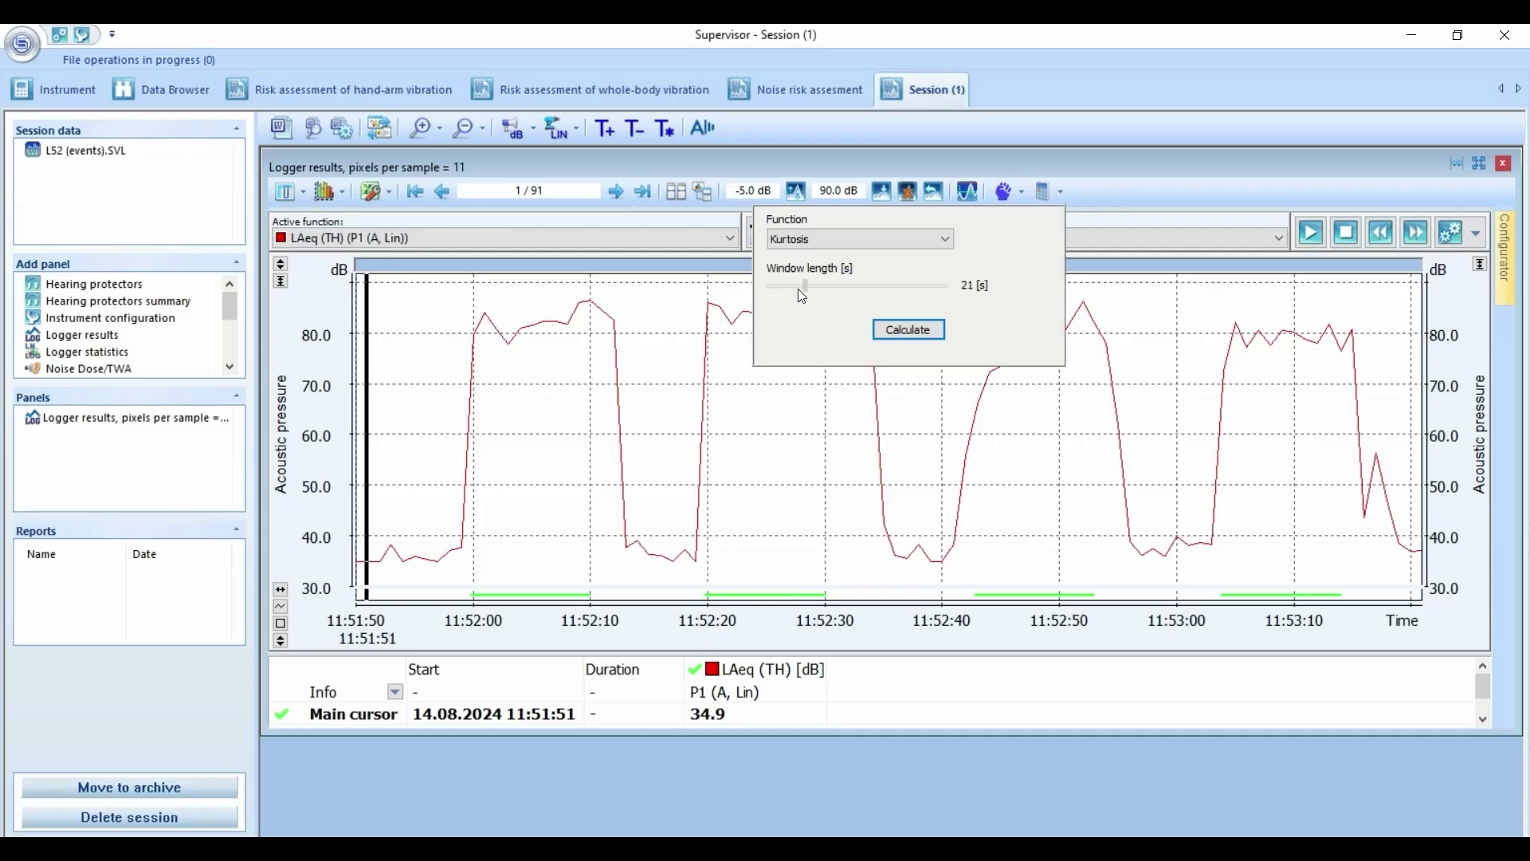
{"action": "left_click", "coordinate": [908, 330]}
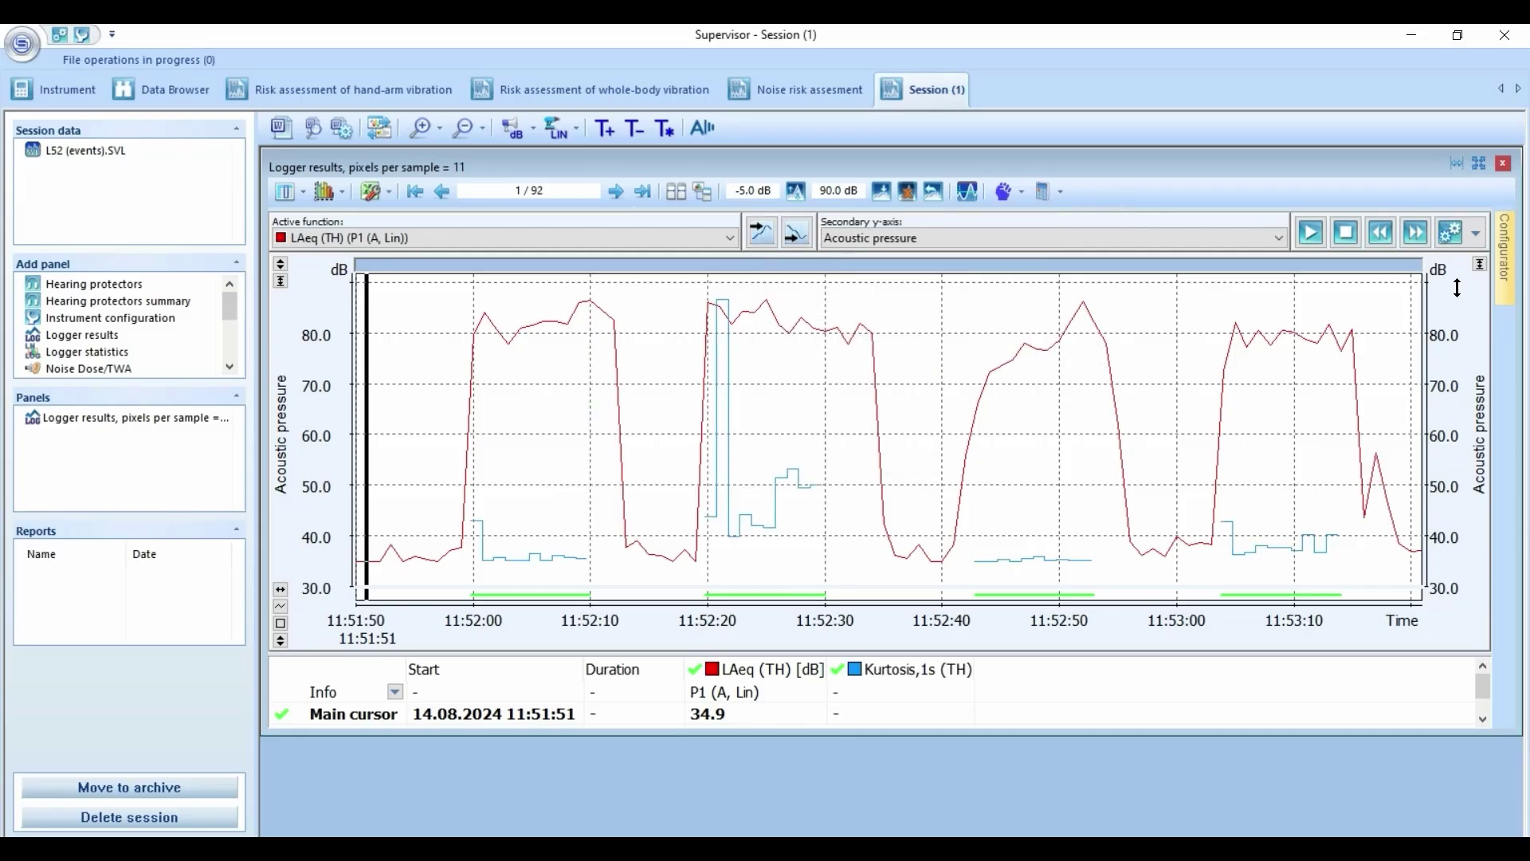
{"action": "left_click", "coordinate": [1507, 273]}
{"action": "left_click", "coordinate": [1505, 216]}
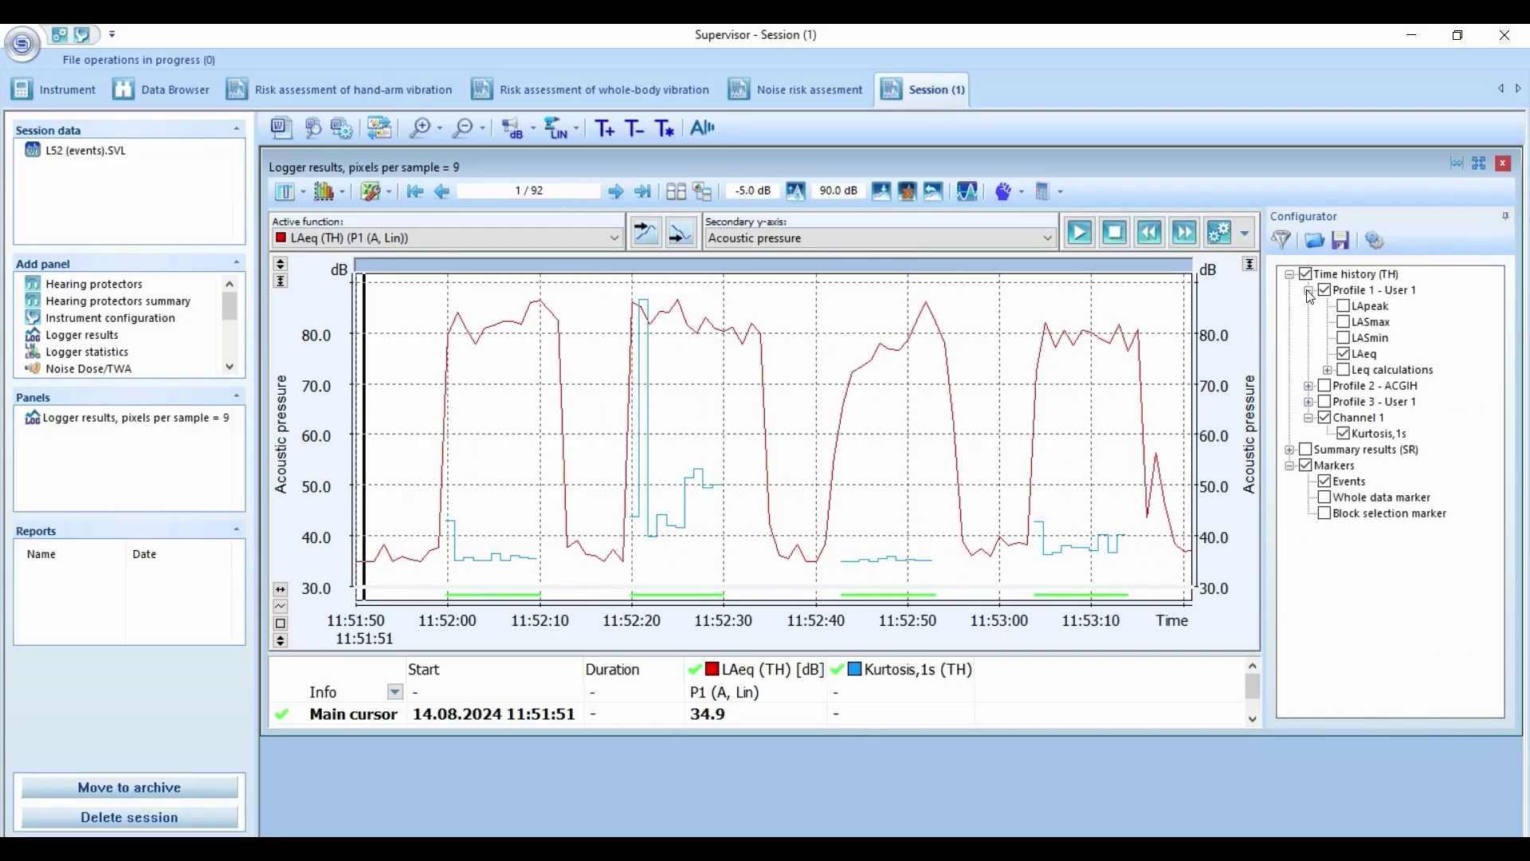
Toggle LAeq and Kurtosis,1s in the Configurator so Kurtosis is main and LAeq secondary.
{"action": "left_click", "coordinate": [1343, 355]}
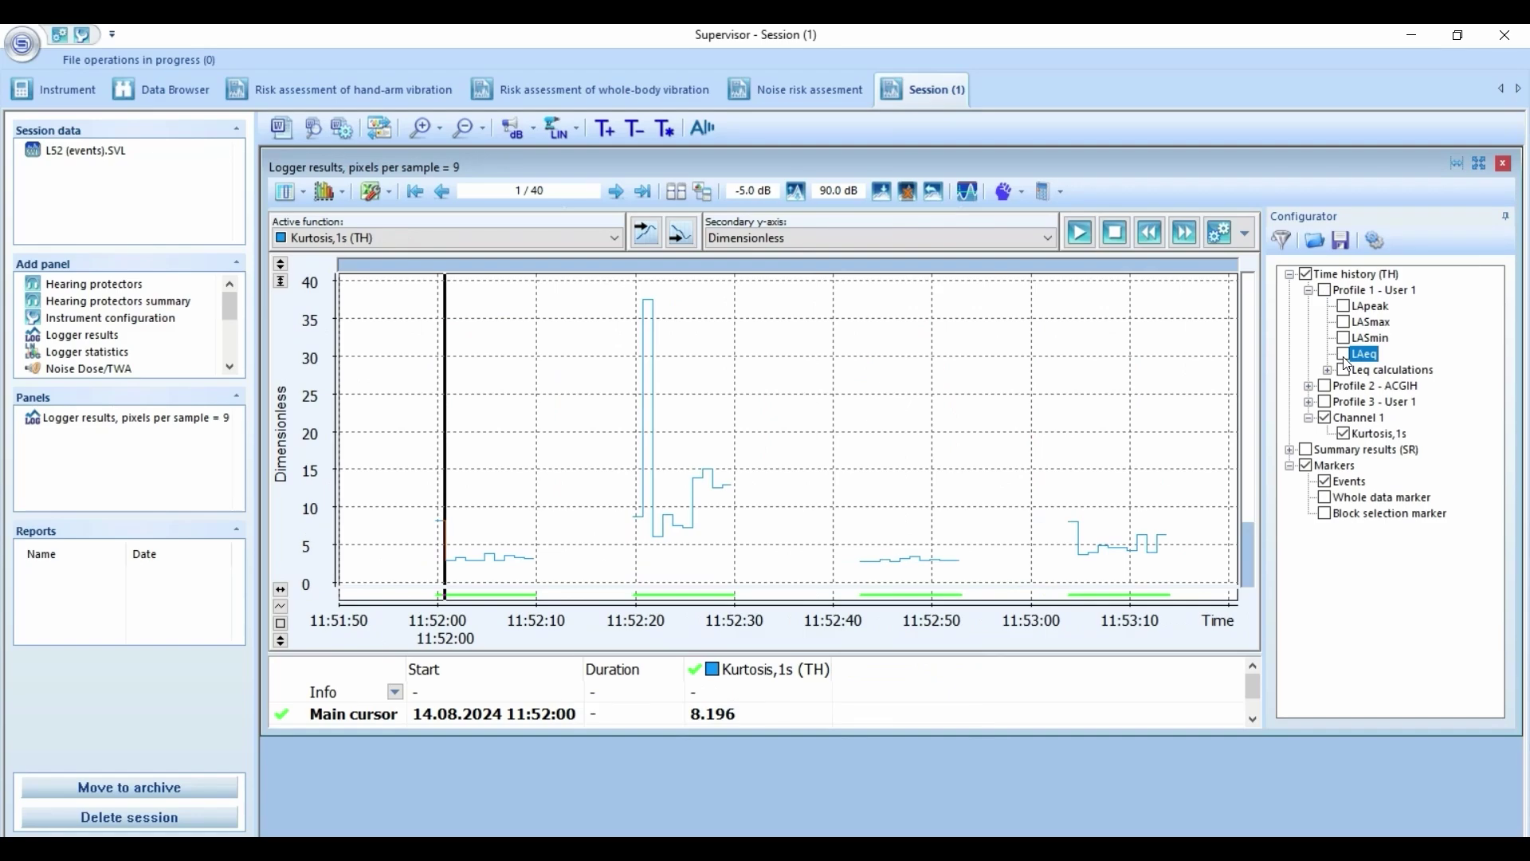
{"action": "left_click", "coordinate": [1309, 291]}
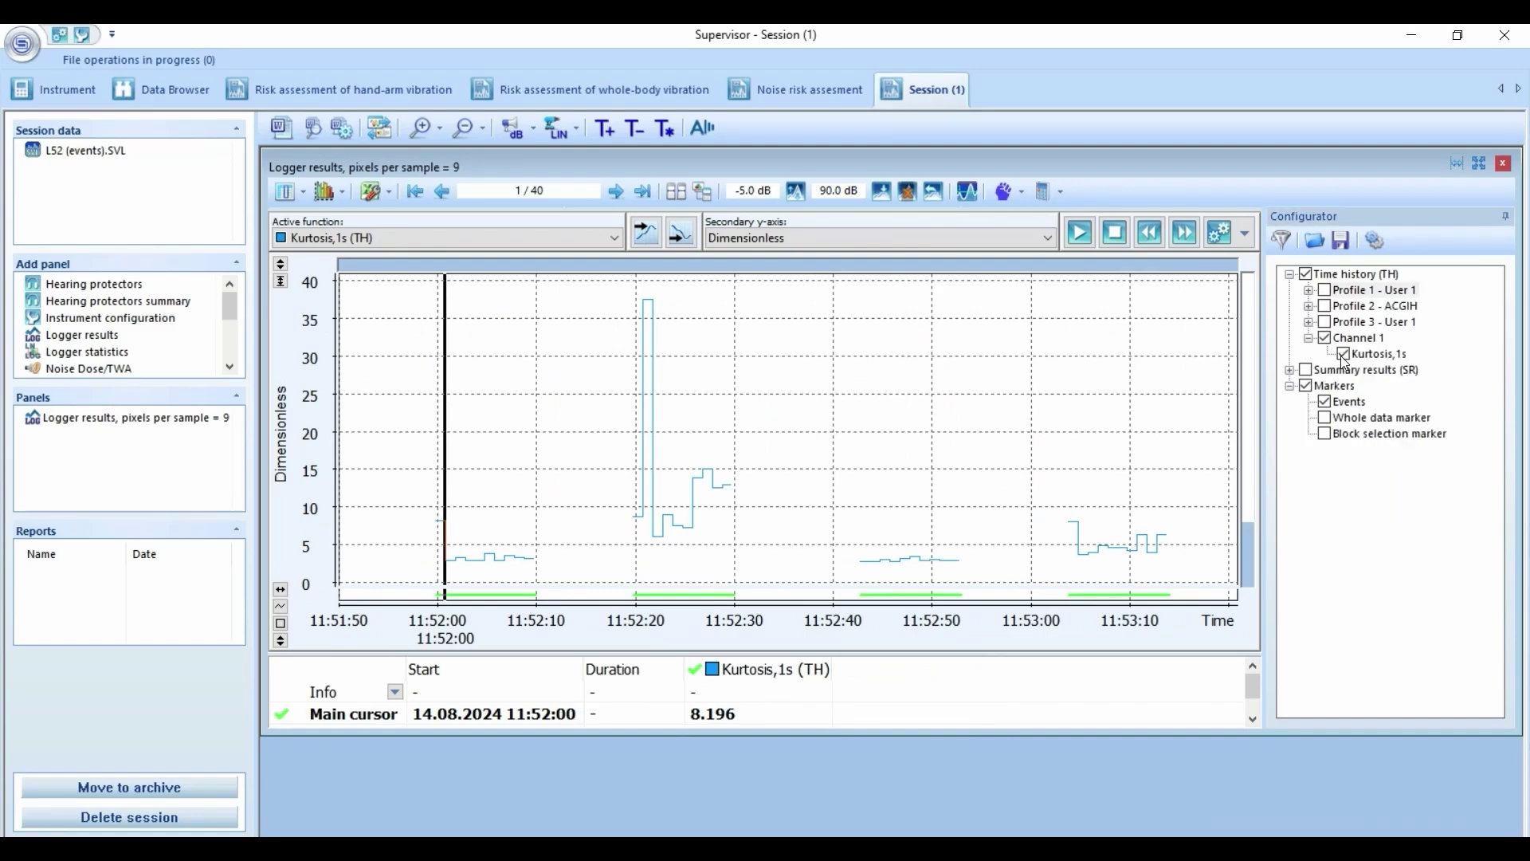
{"action": "left_click", "coordinate": [1343, 354]}
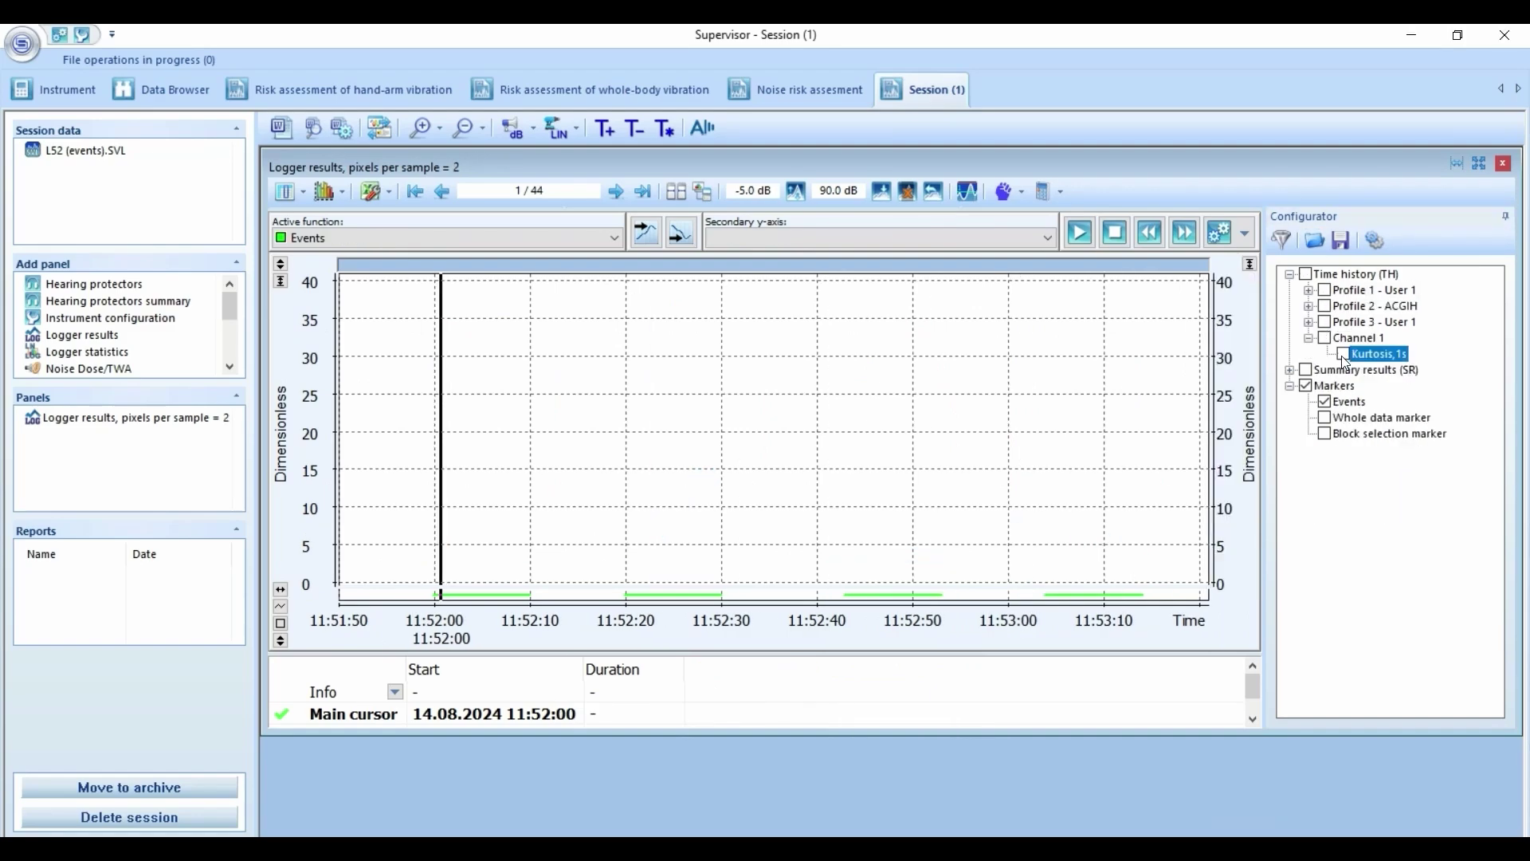
{"action": "left_click", "coordinate": [1343, 355]}
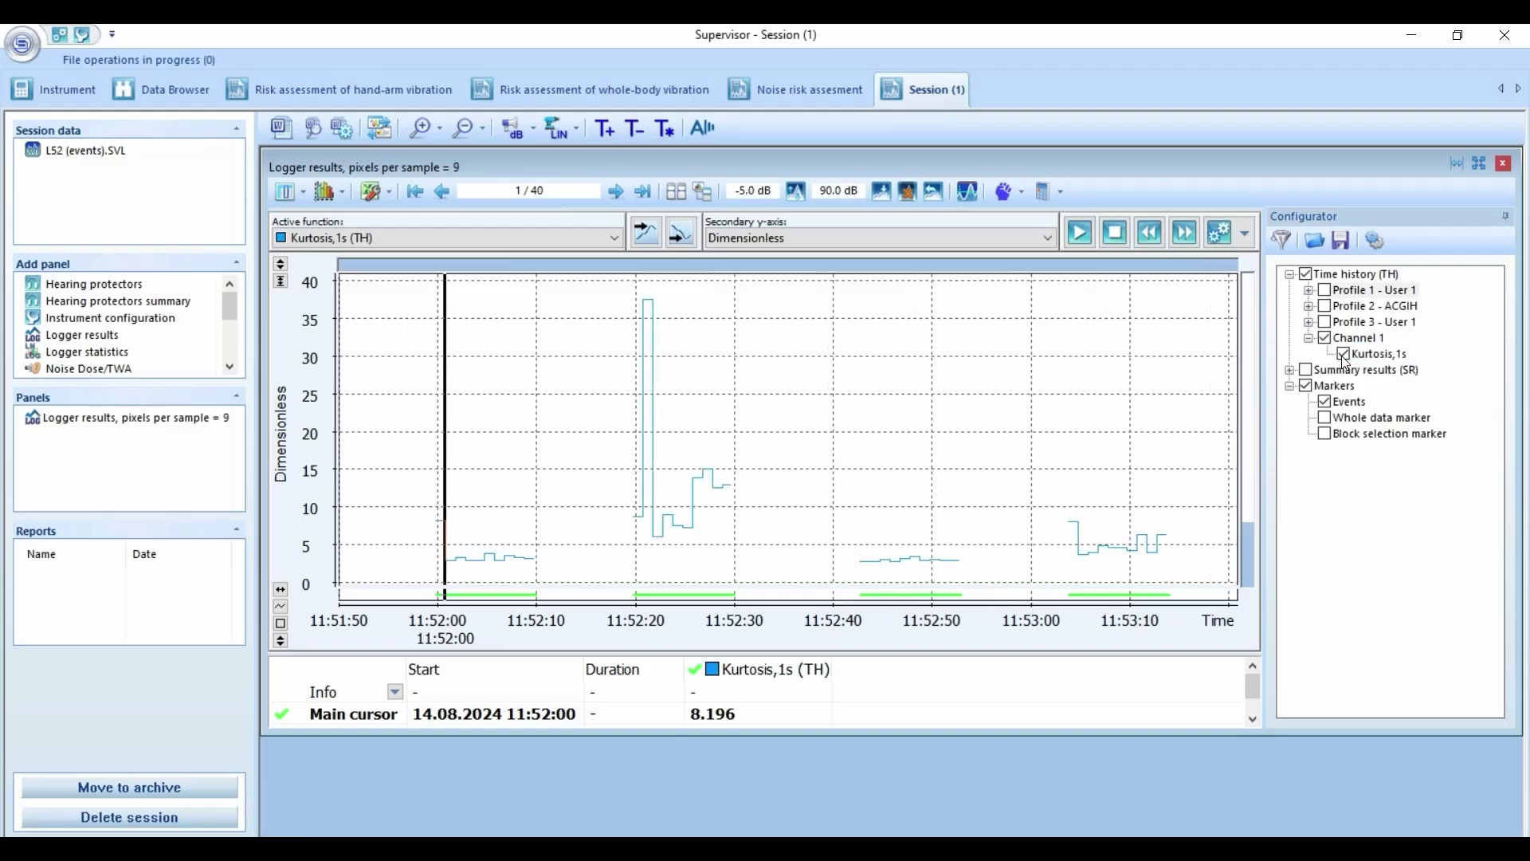
{"action": "left_click", "coordinate": [1308, 290]}
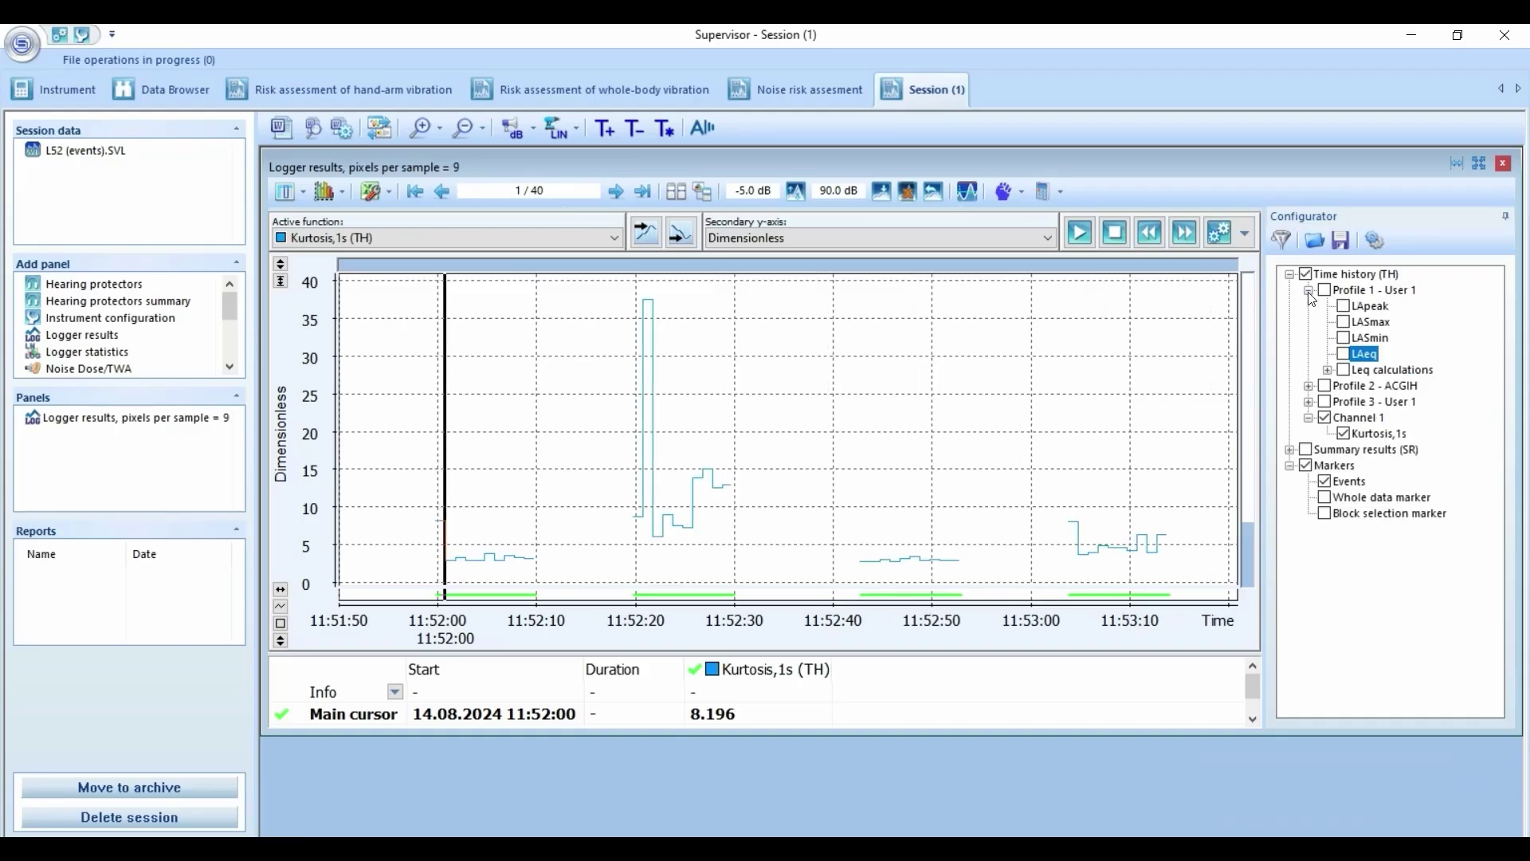
{"action": "left_click", "coordinate": [1344, 354]}
{"action": "left_click", "coordinate": [1361, 354]}
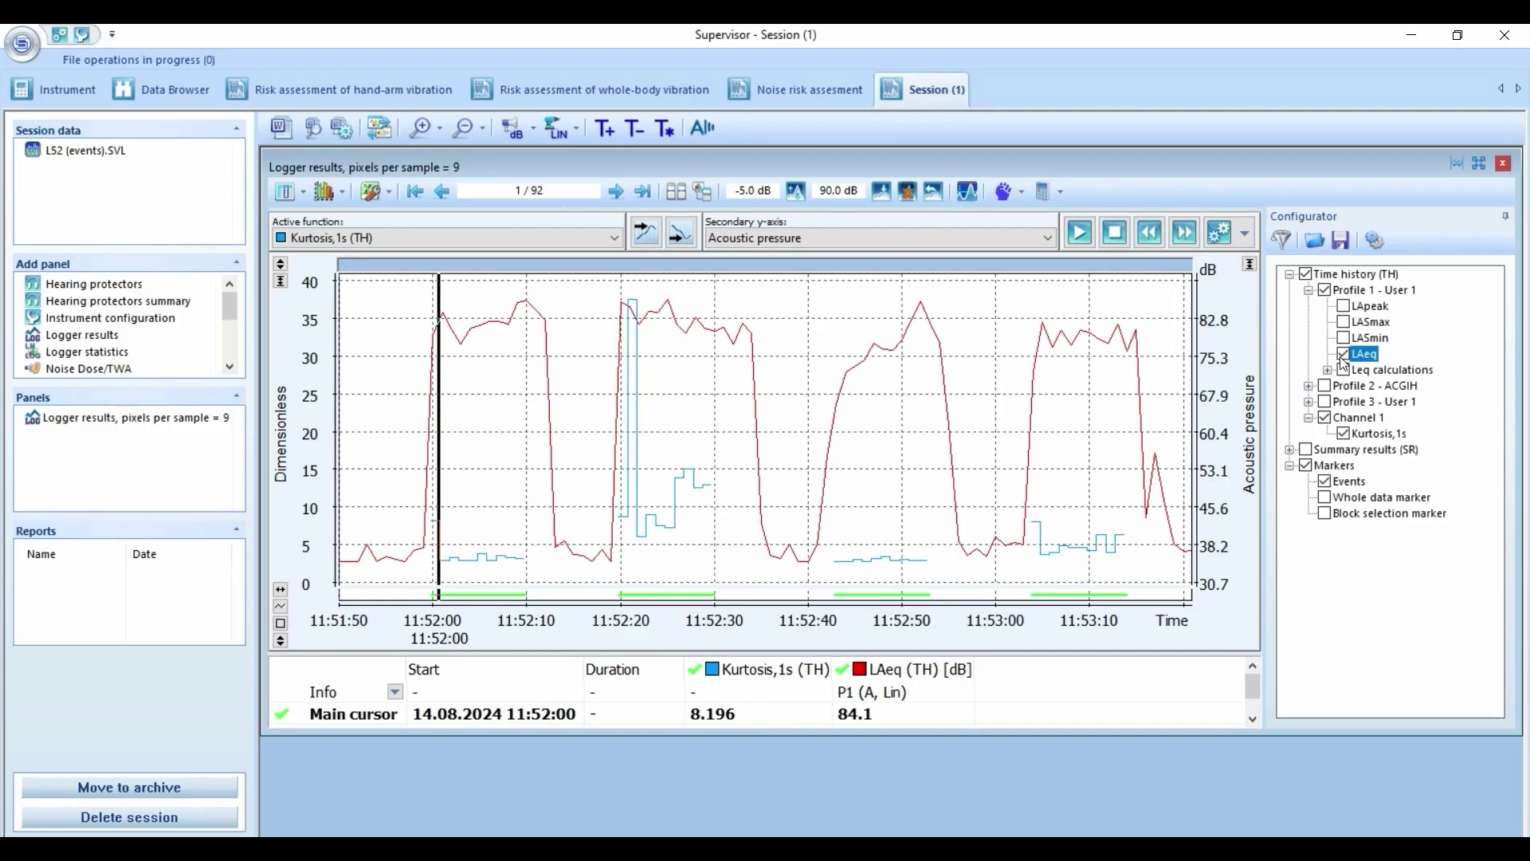
Run Events classification to tag Emergency vehicle, Dog, Airplane and Music, shown as a table.
{"action": "left_click", "coordinate": [705, 128]}
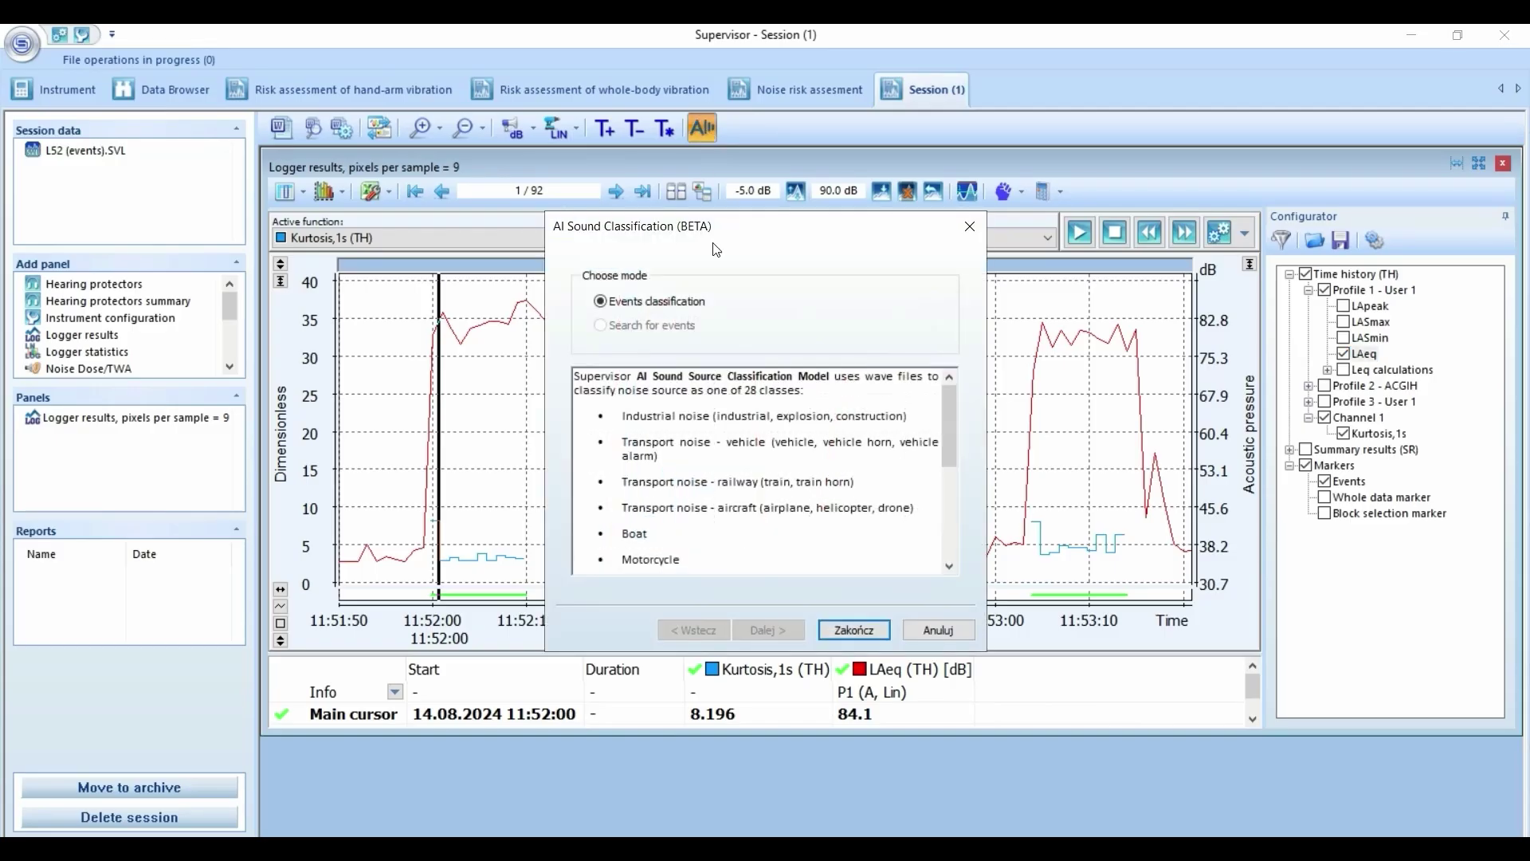
{"action": "left_click_drag", "start_coordinate": [946, 425], "coordinate": [945, 527]}
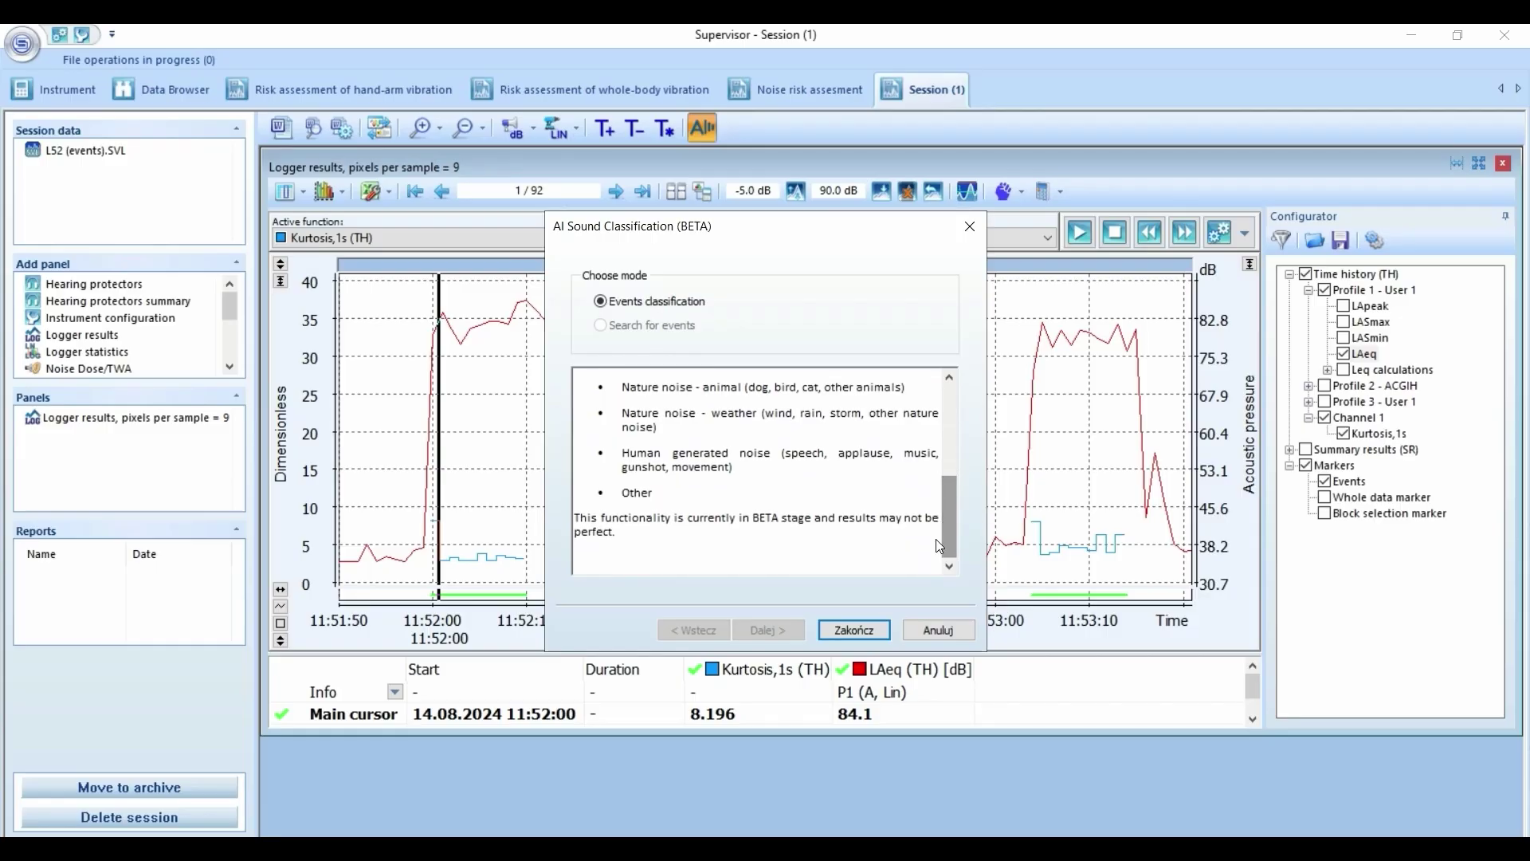
{"action": "left_click", "coordinate": [852, 631]}
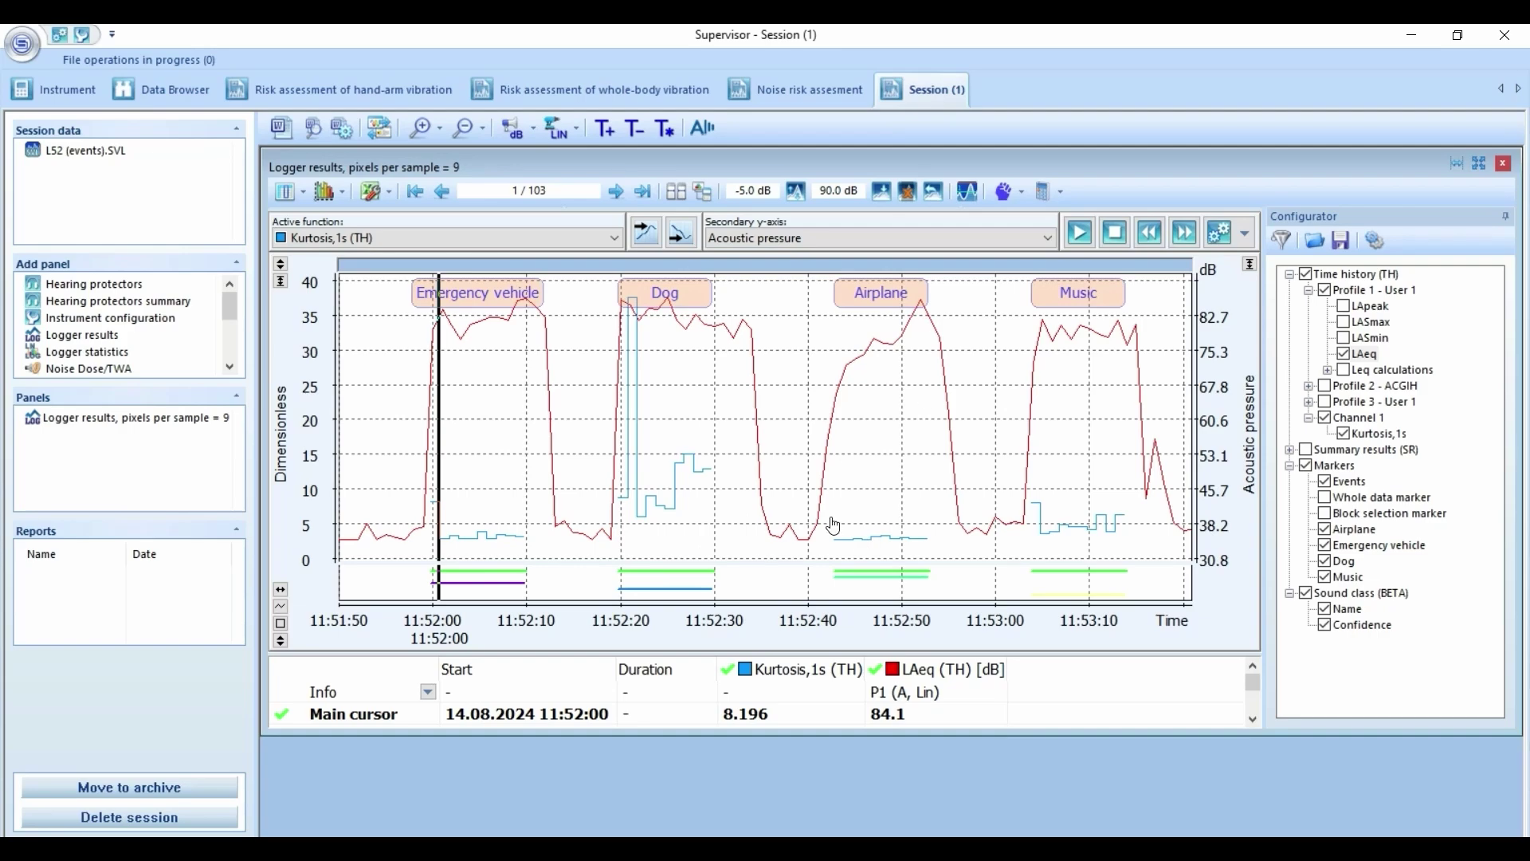
{"action": "left_click", "coordinate": [285, 193]}
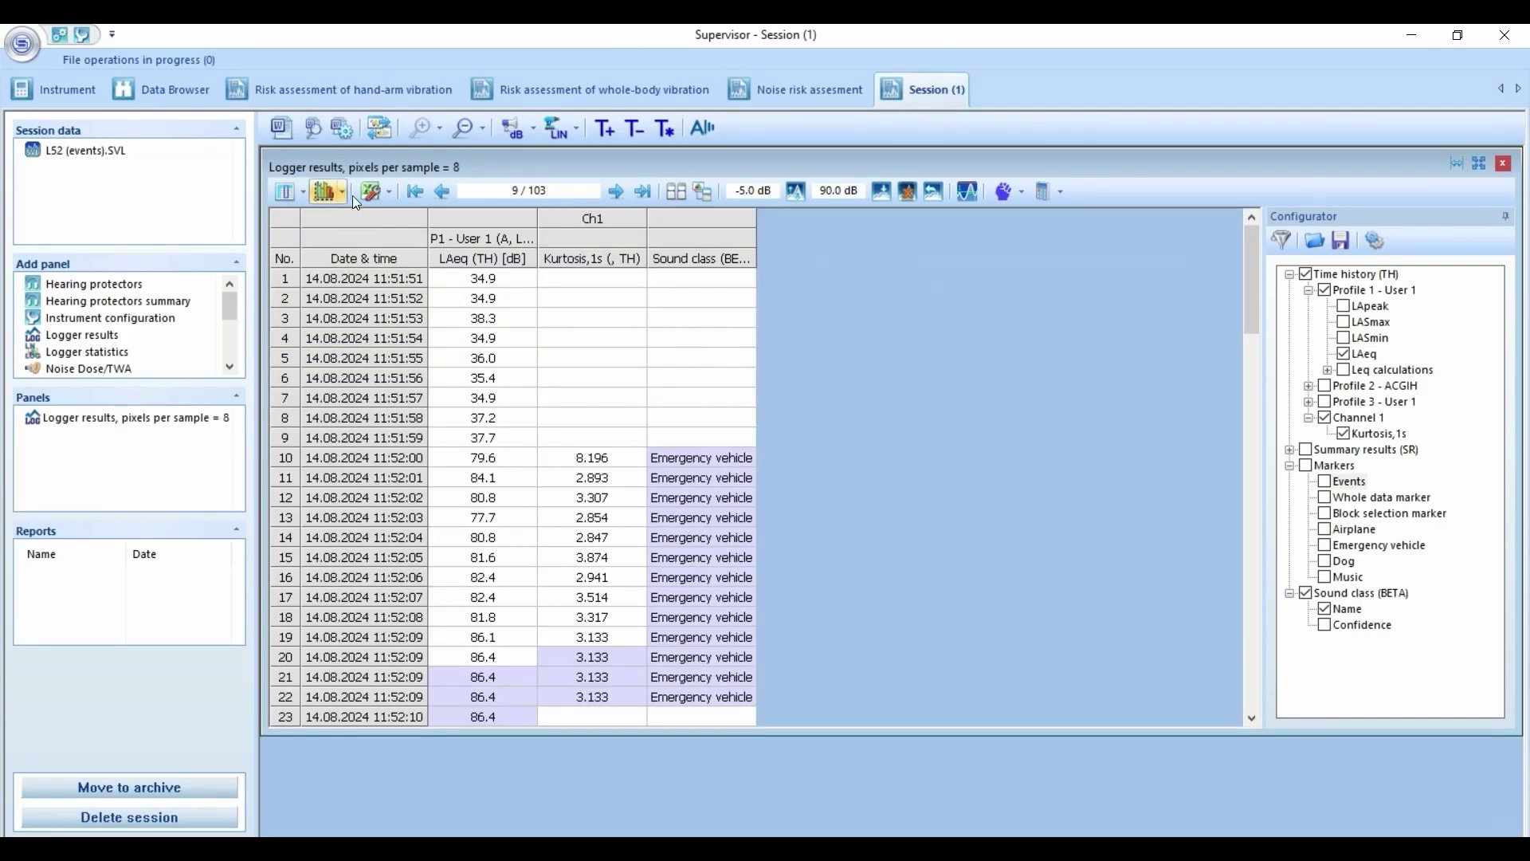
Export the per-second results table to a new Excel worksheet, then return to chart view.
{"action": "left_click", "coordinate": [371, 191]}
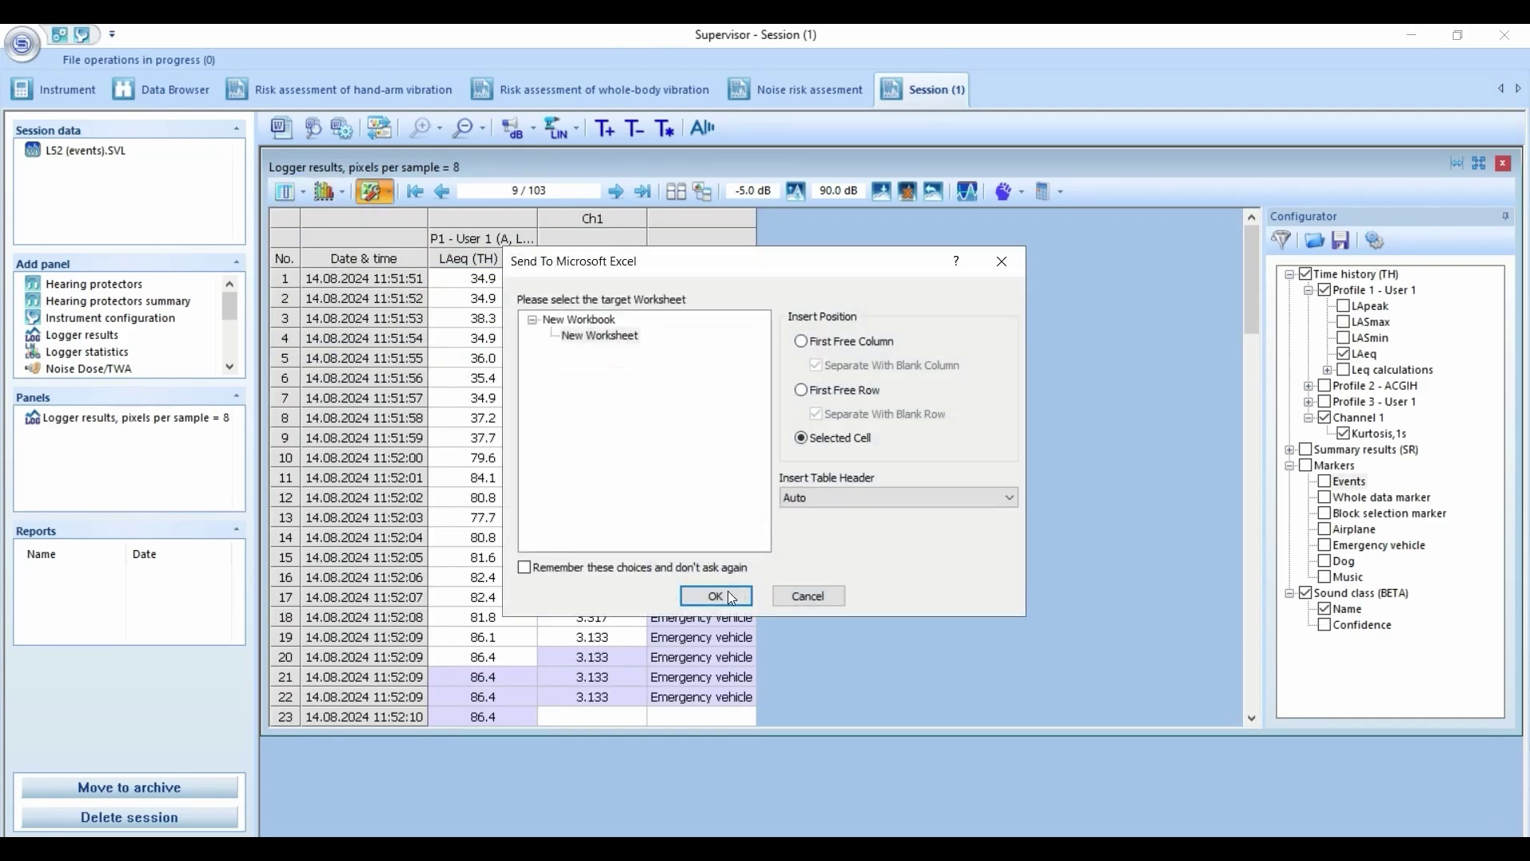
{"action": "left_click", "coordinate": [715, 597]}
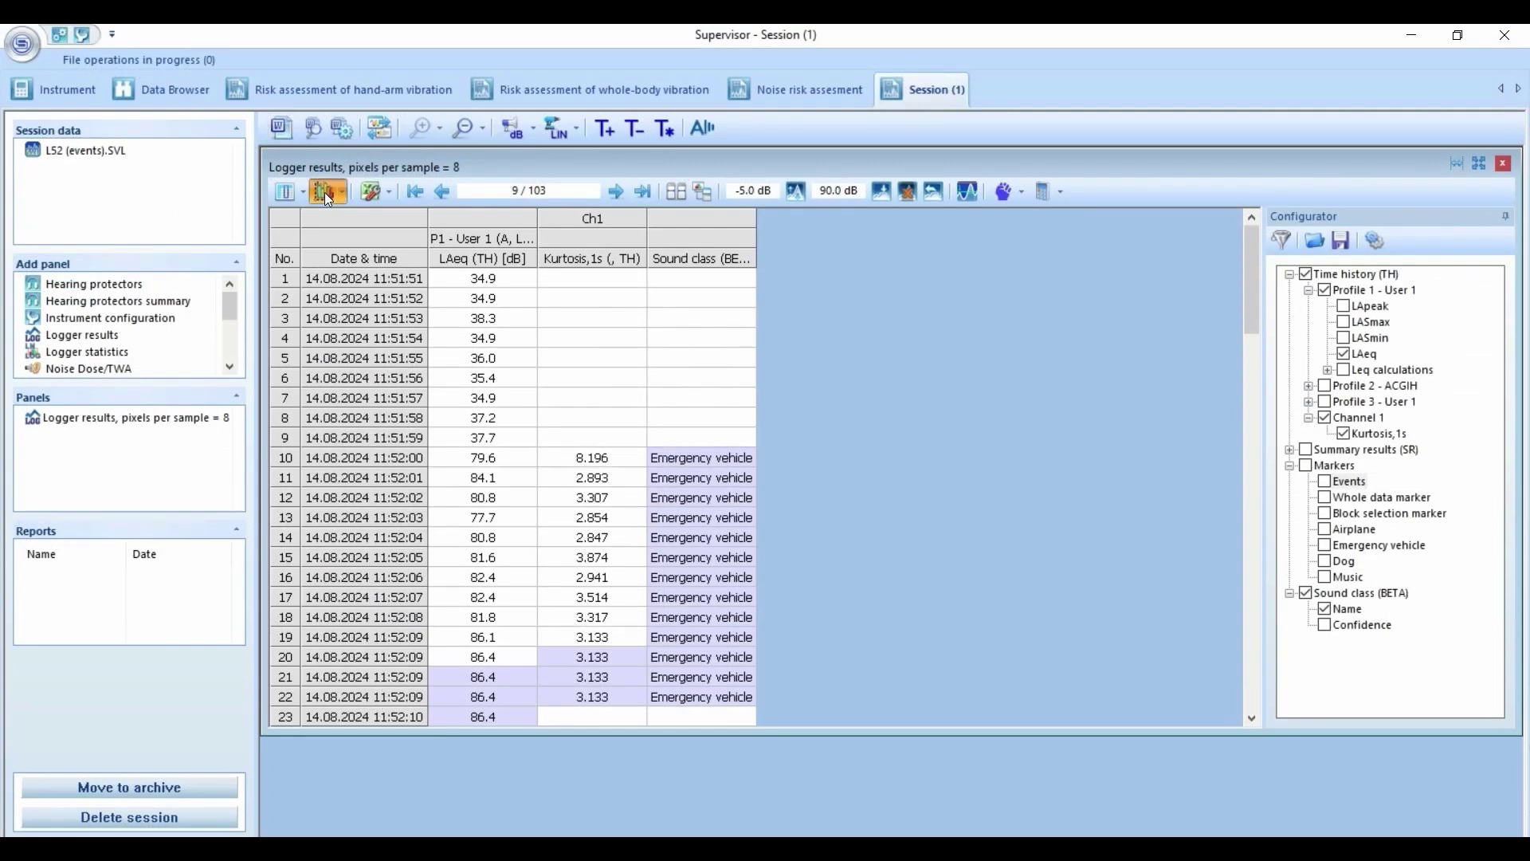
{"action": "left_click", "coordinate": [325, 193]}
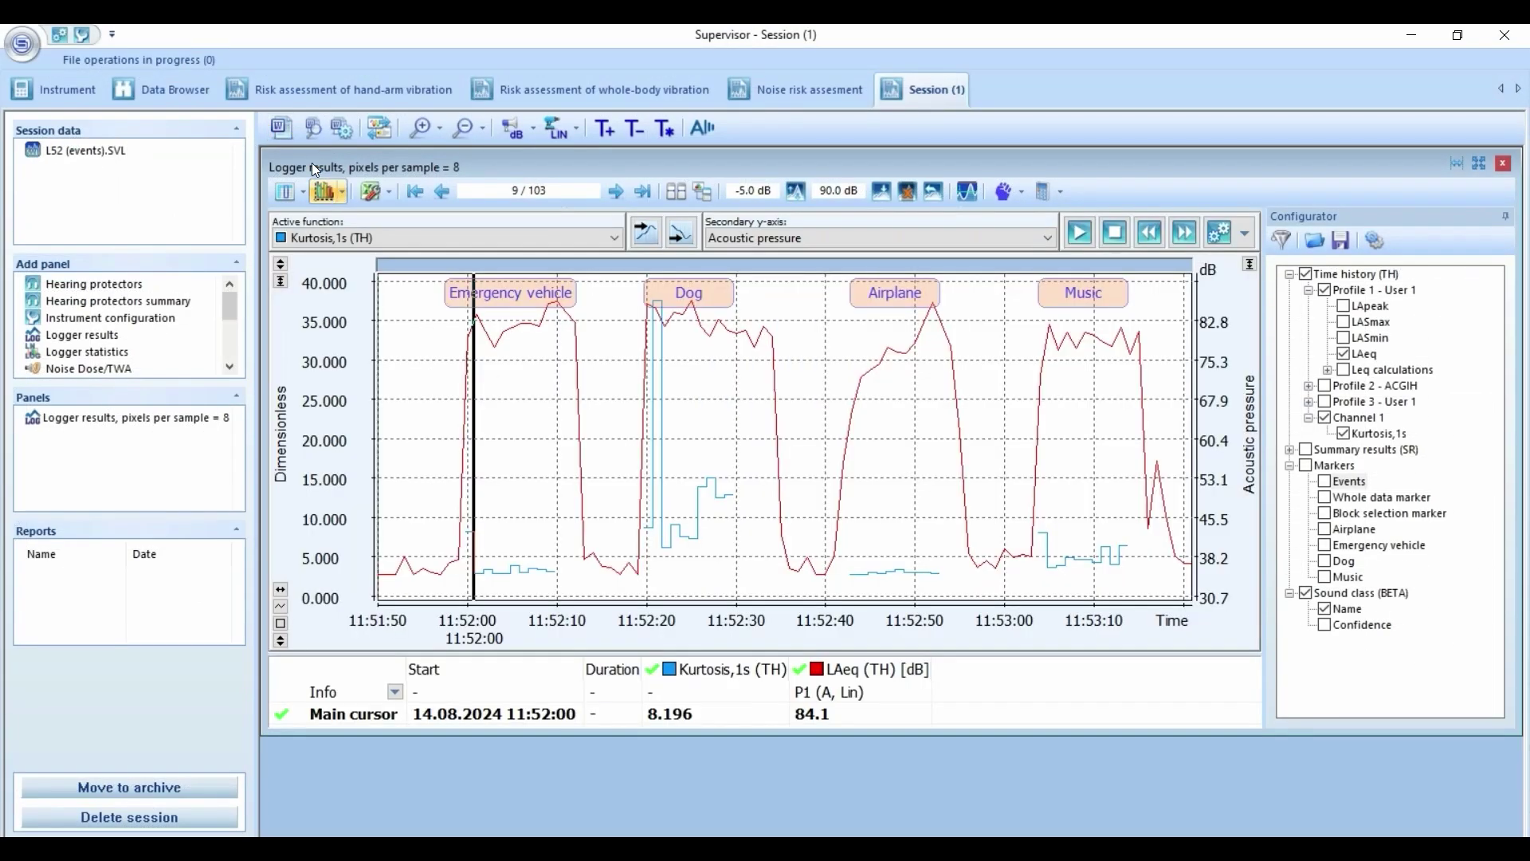
Generate the Word Measurement Report (Report.doc) from the current session.
{"action": "left_click", "coordinate": [286, 126]}
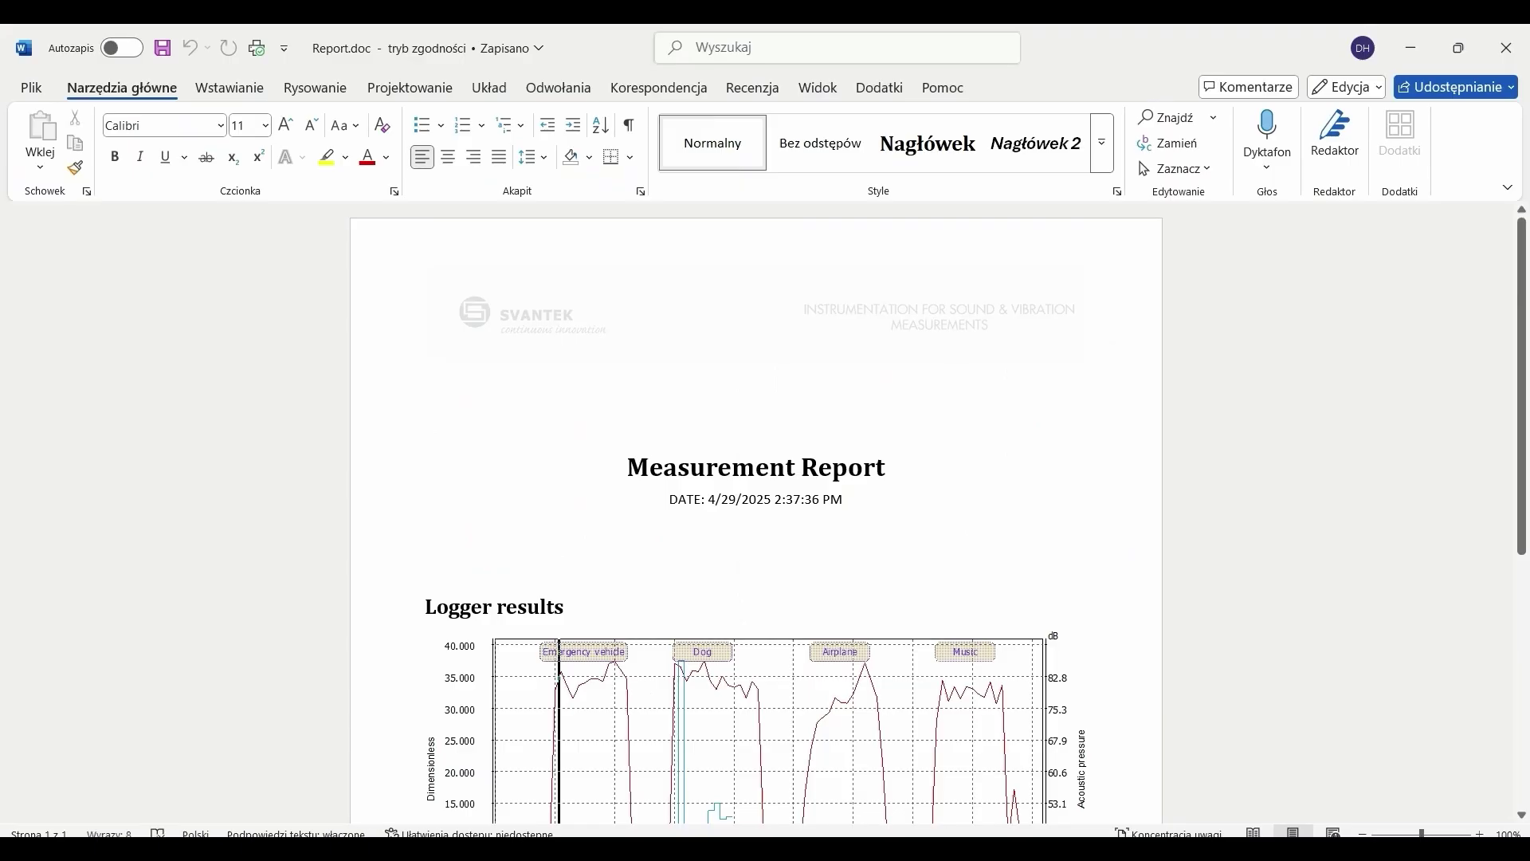
{"action": "scroll", "coordinate": [756, 539], "scroll_direction": "down", "scroll_amount": 2}
{"action": "scroll", "coordinate": [755, 538], "scroll_direction": "down", "scroll_amount": 2}
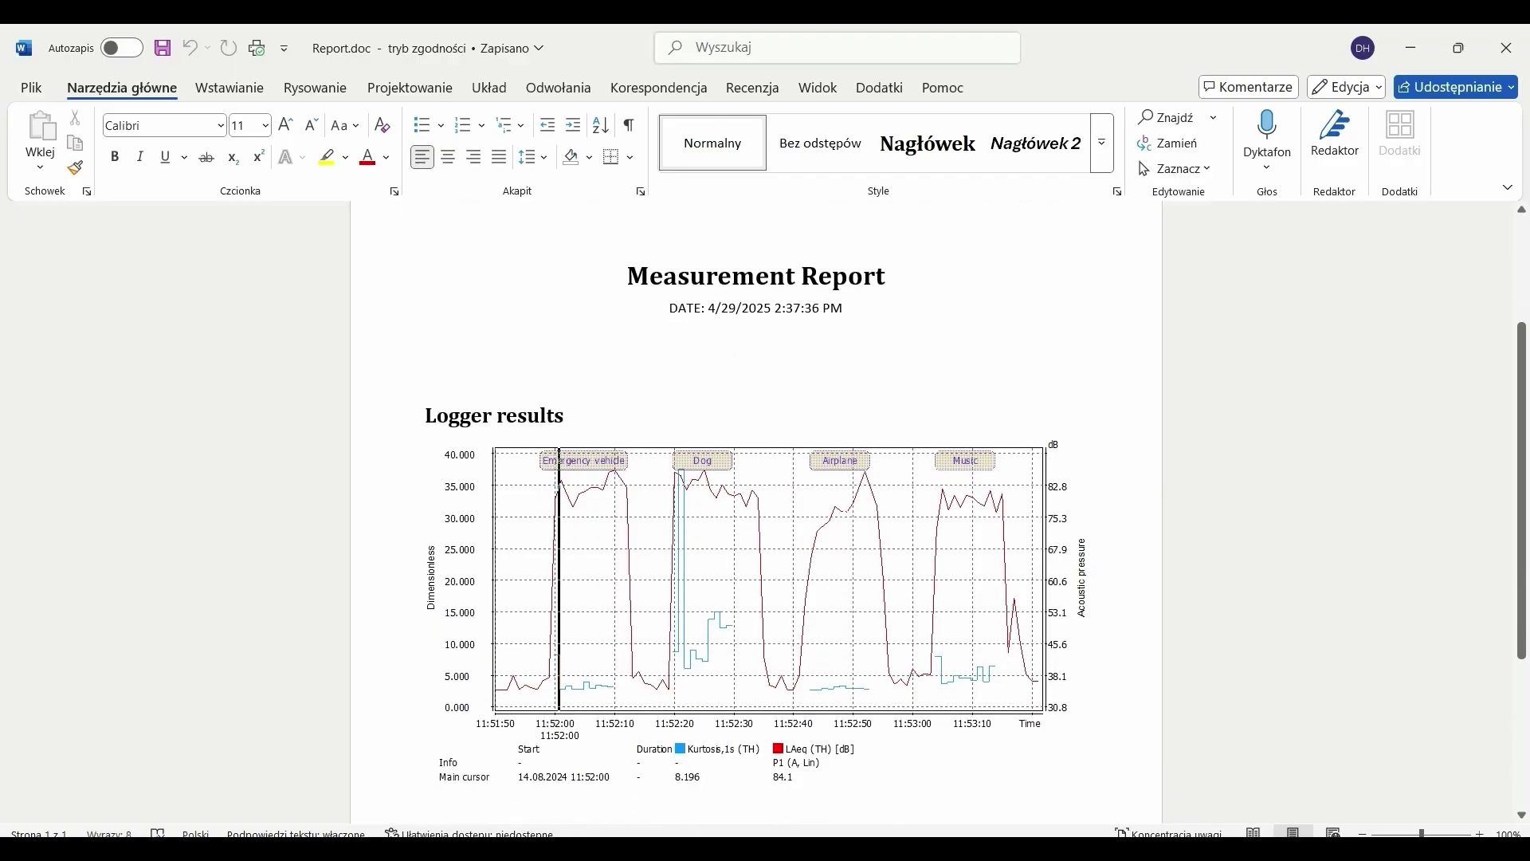
{"action": "scroll", "coordinate": [756, 538], "scroll_direction": "down", "scroll_amount": 1}
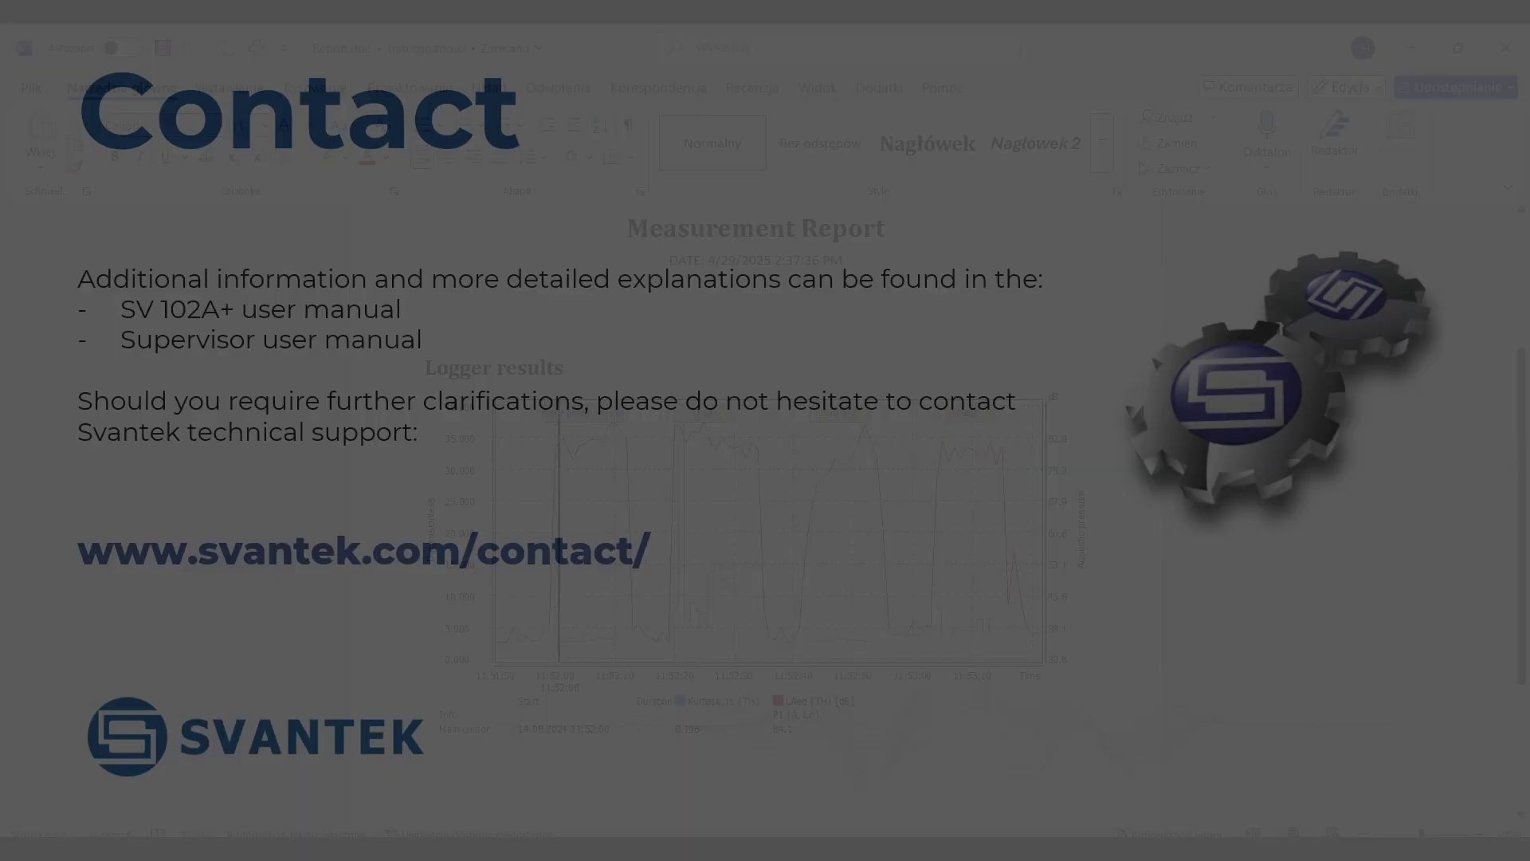